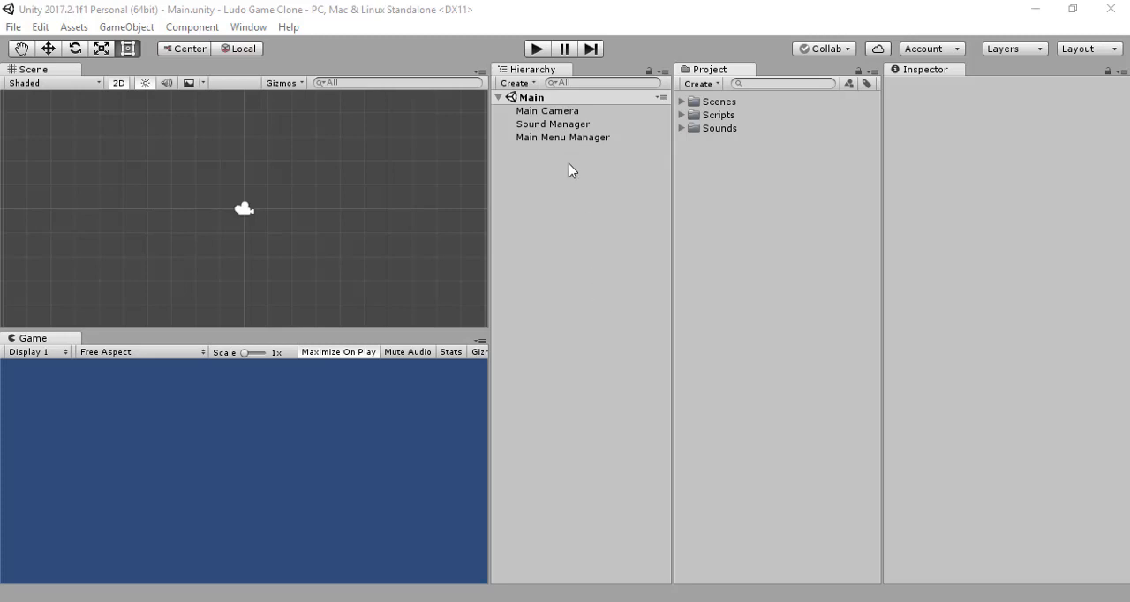
click(565, 124)
click(562, 139)
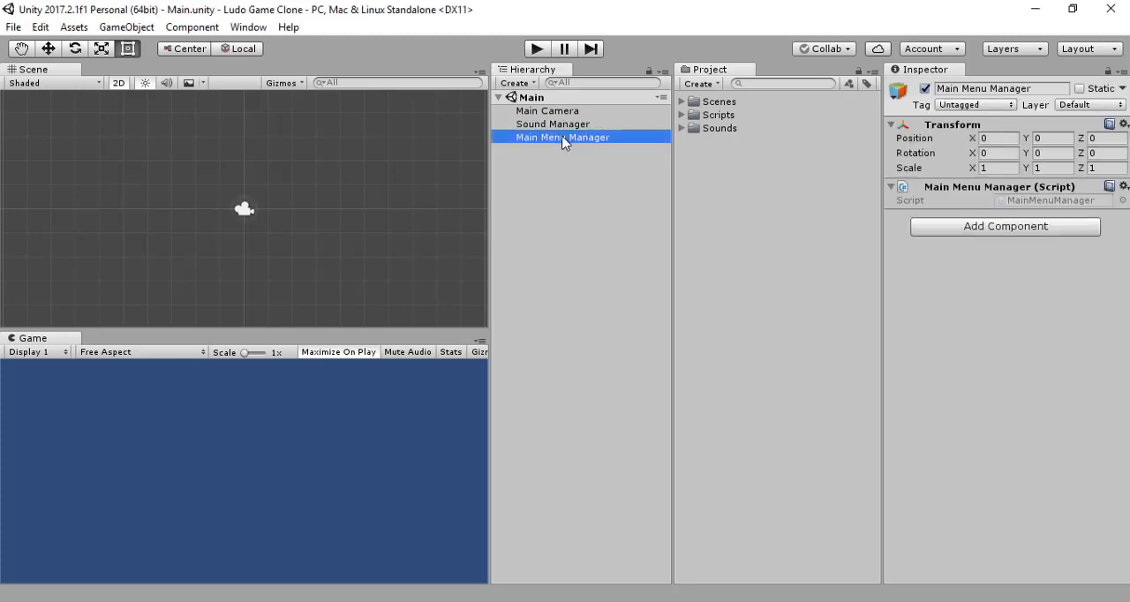
click(556, 178)
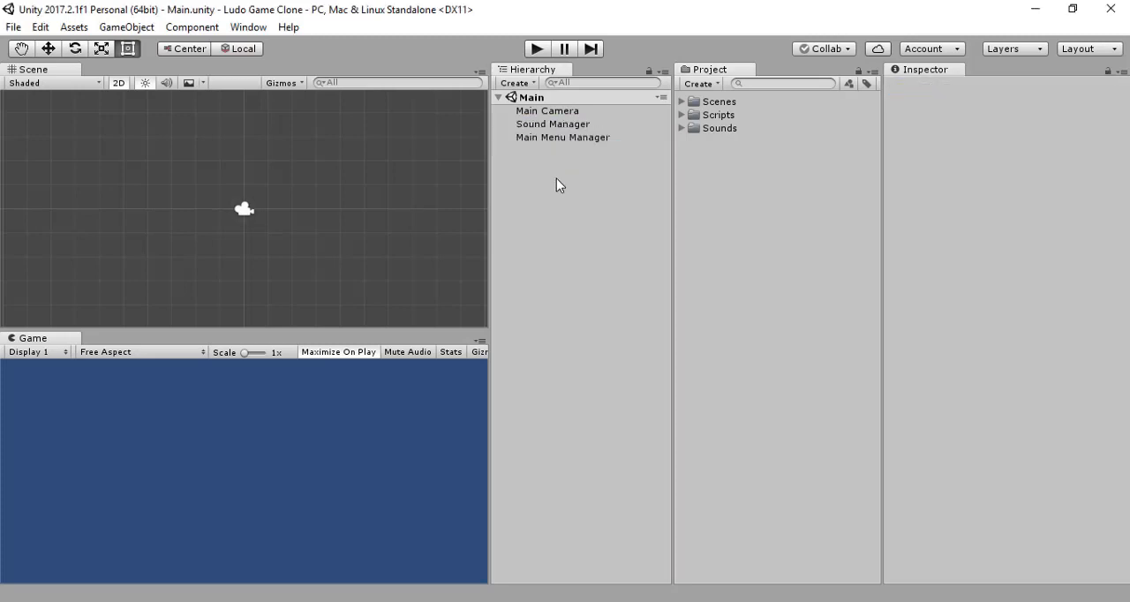
Step: Create a new folder named Prefabs in the project's assets
click(715, 84)
click(728, 77)
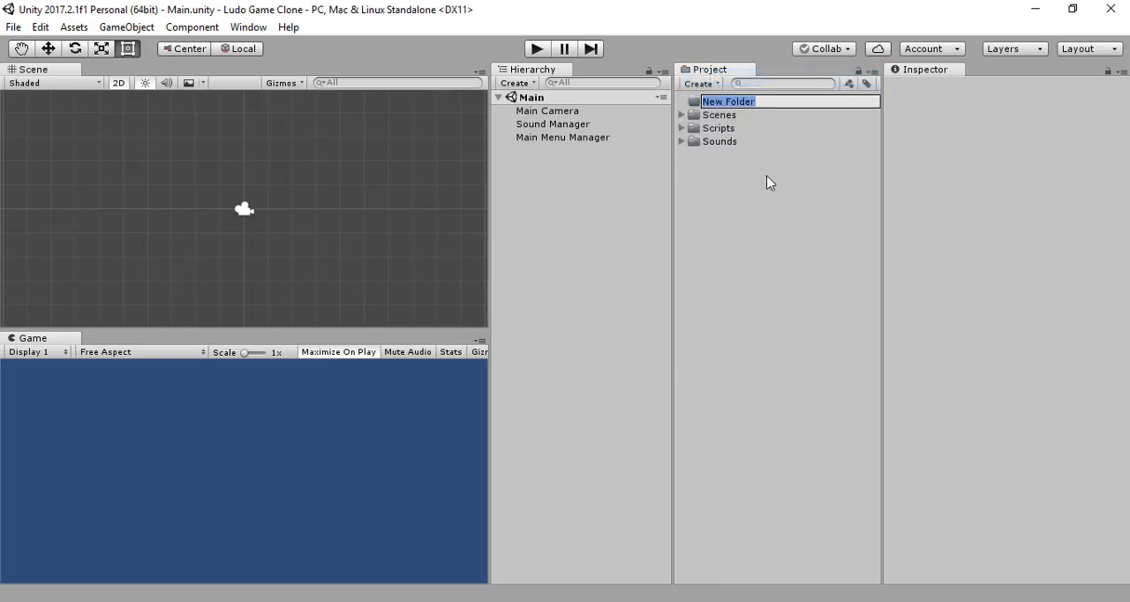
text(Prefabs)
key(Return)
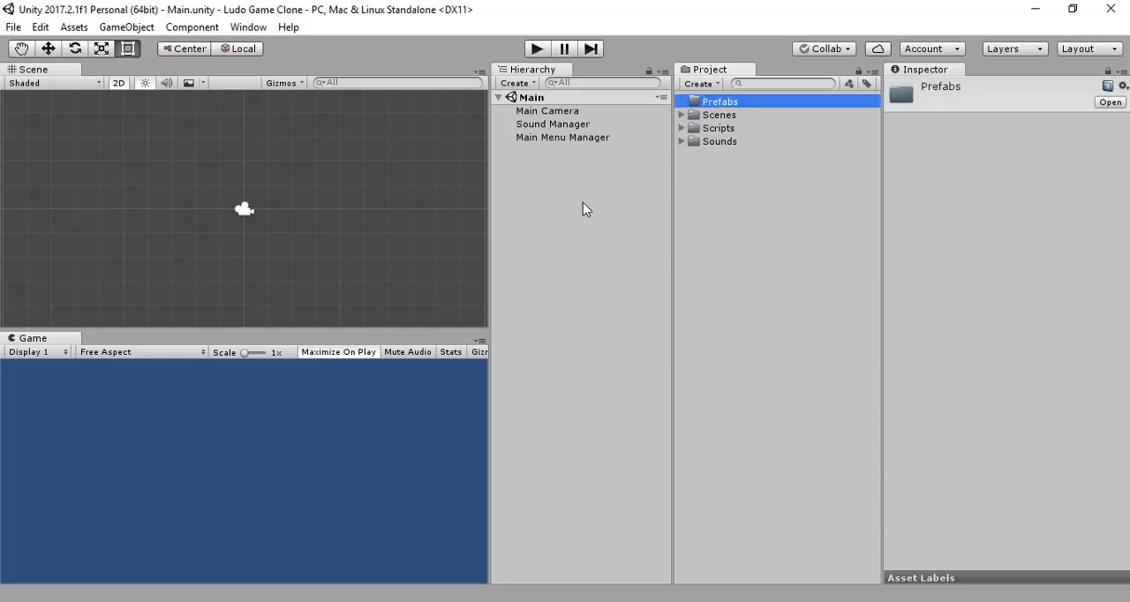
click(571, 161)
click(576, 124)
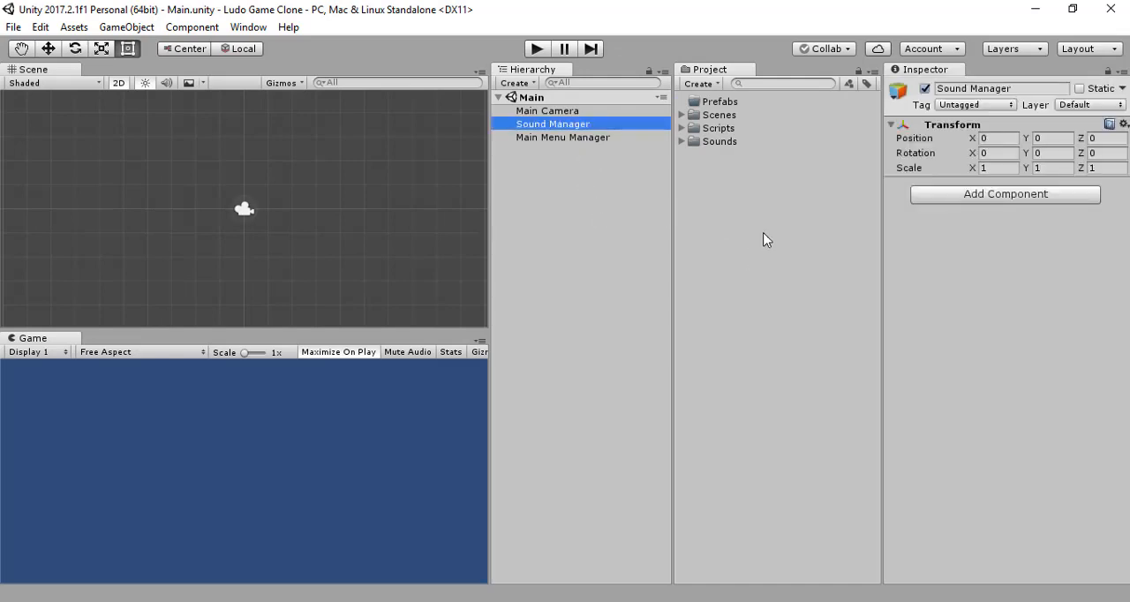
click(725, 231)
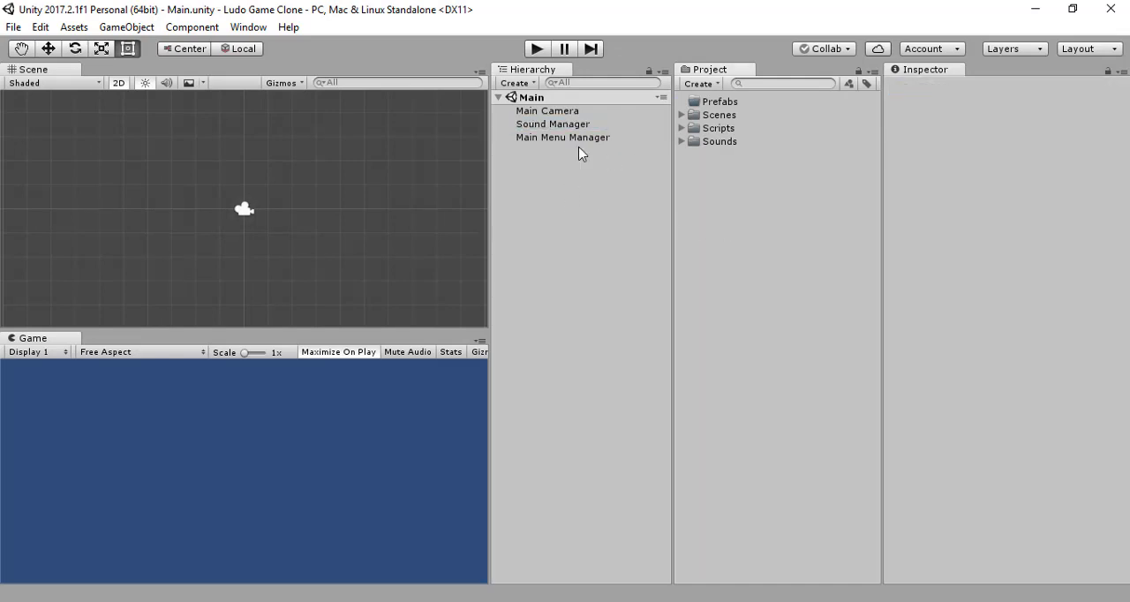
click(547, 128)
click(601, 173)
Step: Attach the SoundManager script from the Scripts folder to the Sound Manager object and display its components
click(681, 130)
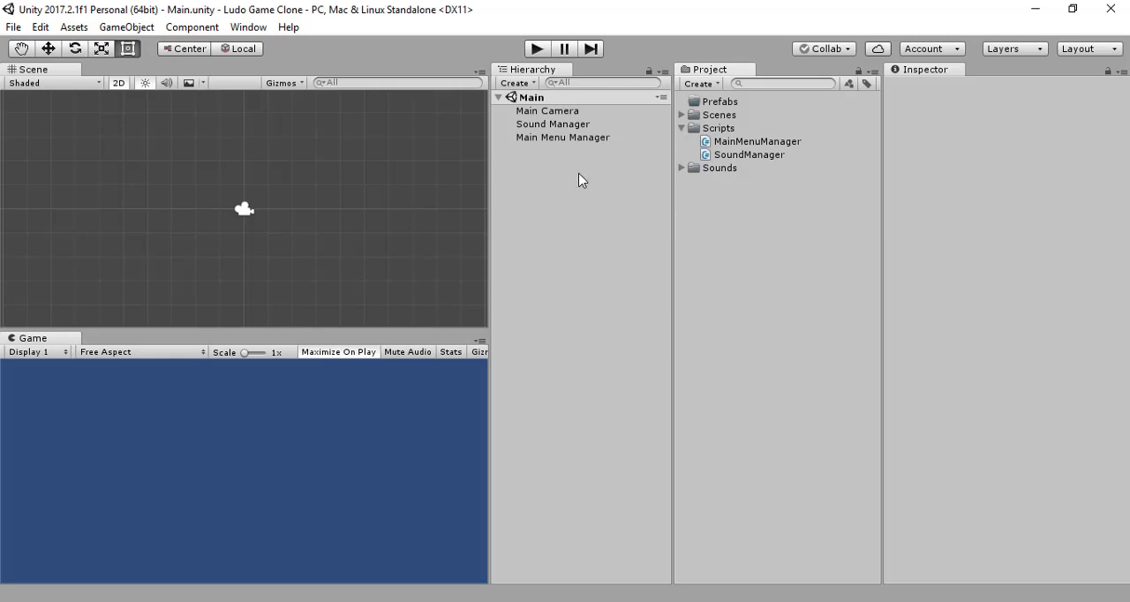
drag(731, 155, 560, 128)
click(571, 126)
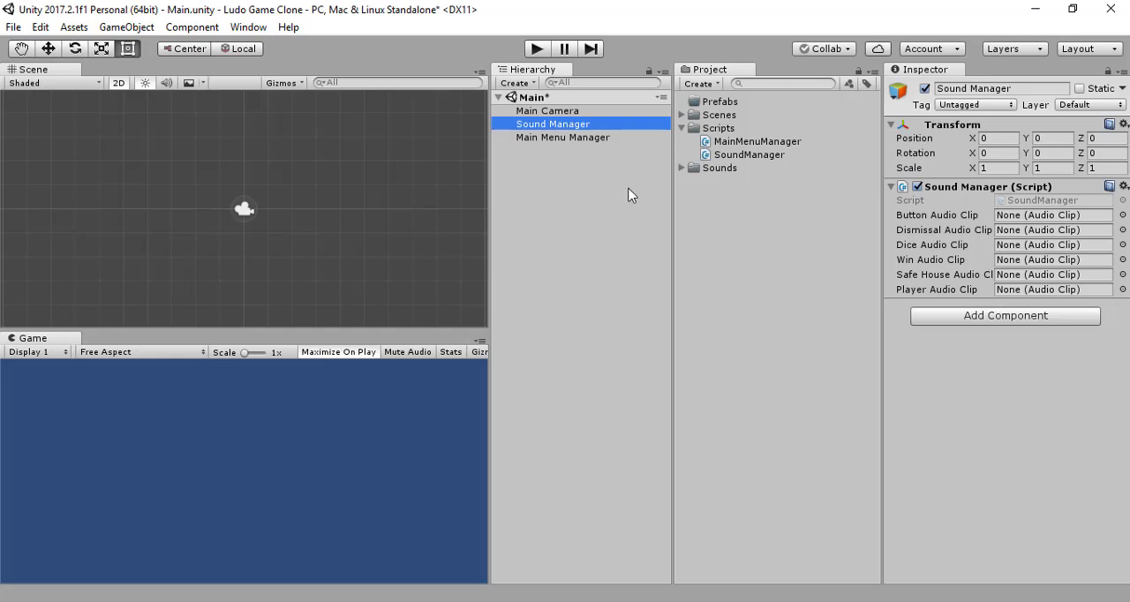
Step: Assign ButtonAudio, DismissalAudio and DiceAudio from the Sounds folder to Sound Manager's Button, Dismissal and Dice Audio Clips
click(681, 169)
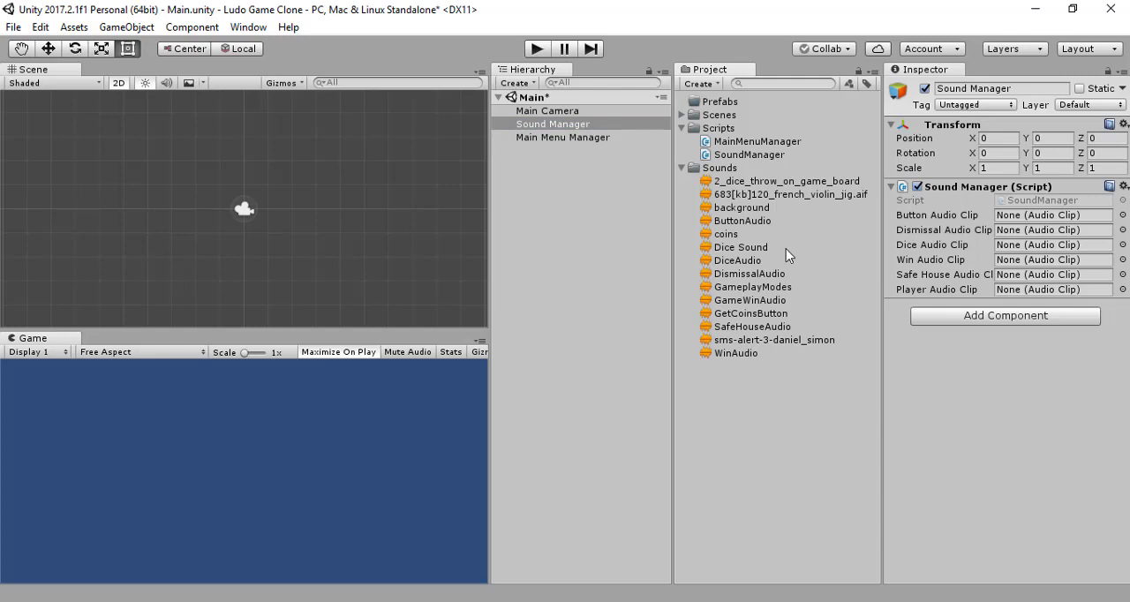
drag(767, 228, 1063, 213)
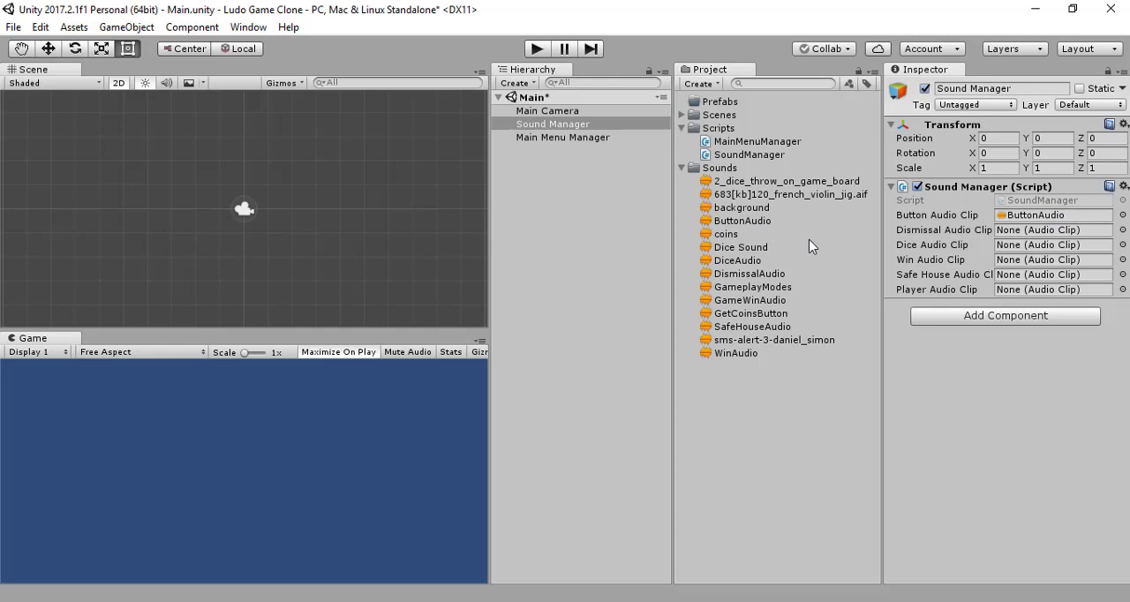
drag(775, 274, 1046, 234)
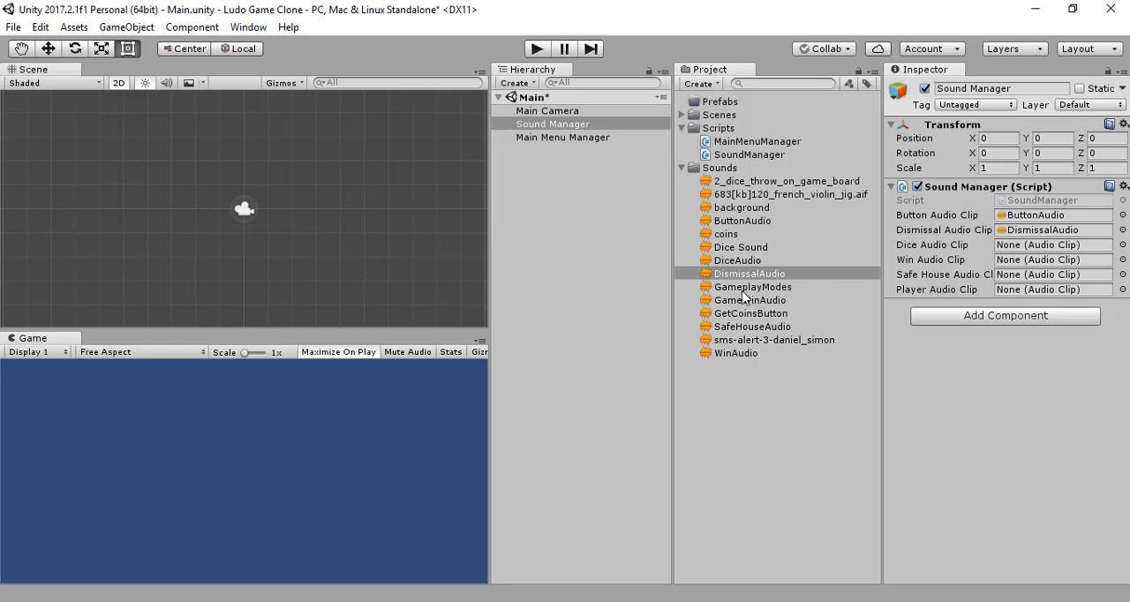
drag(739, 262, 1046, 249)
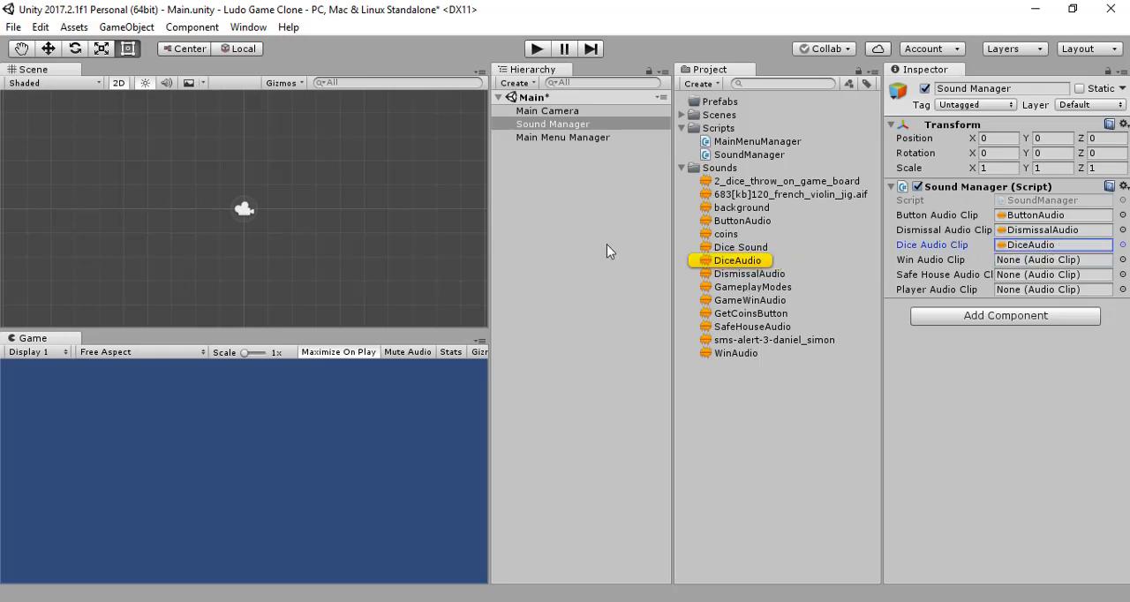
Step: Assign WinAudio to Sound Manager's Win Audio Clip and SafeHouseAudio to its Safe House Audio Clip
click(756, 357)
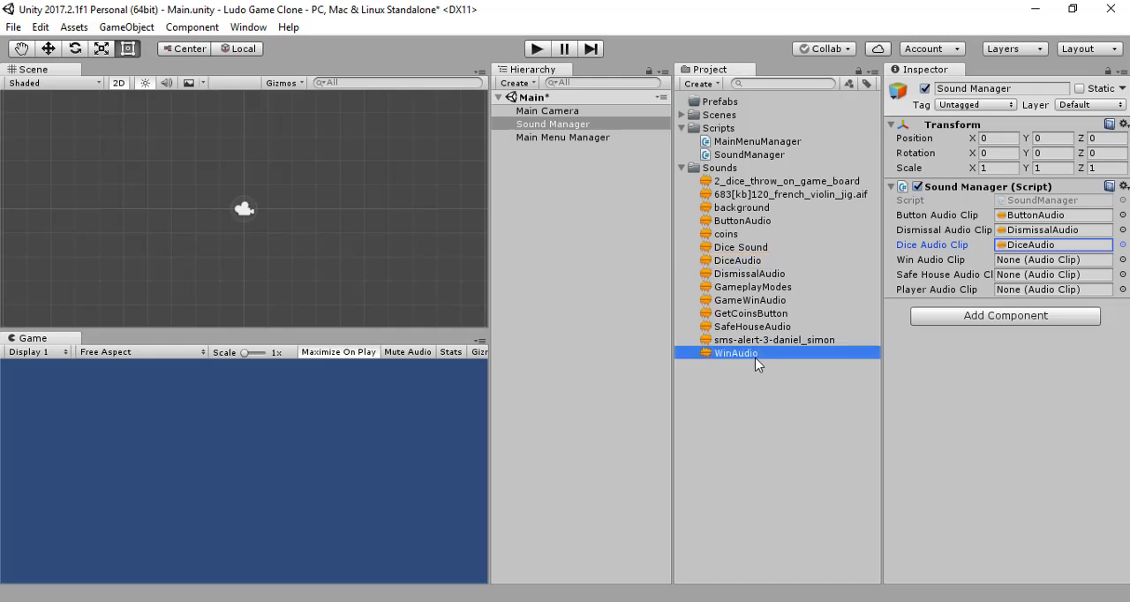
drag(755, 358, 1015, 261)
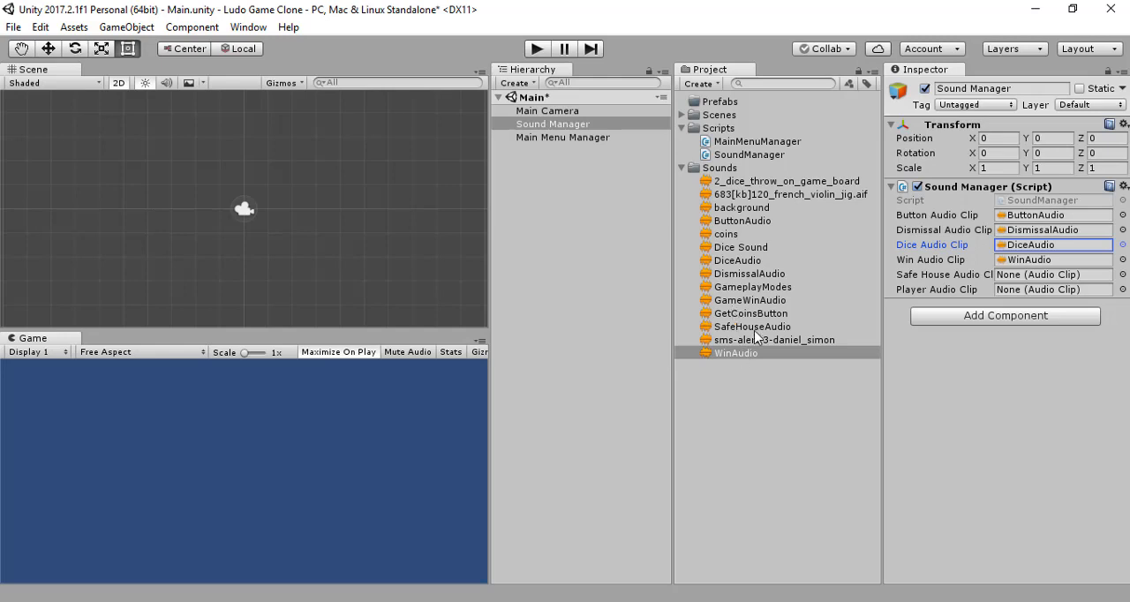
drag(752, 326, 1059, 270)
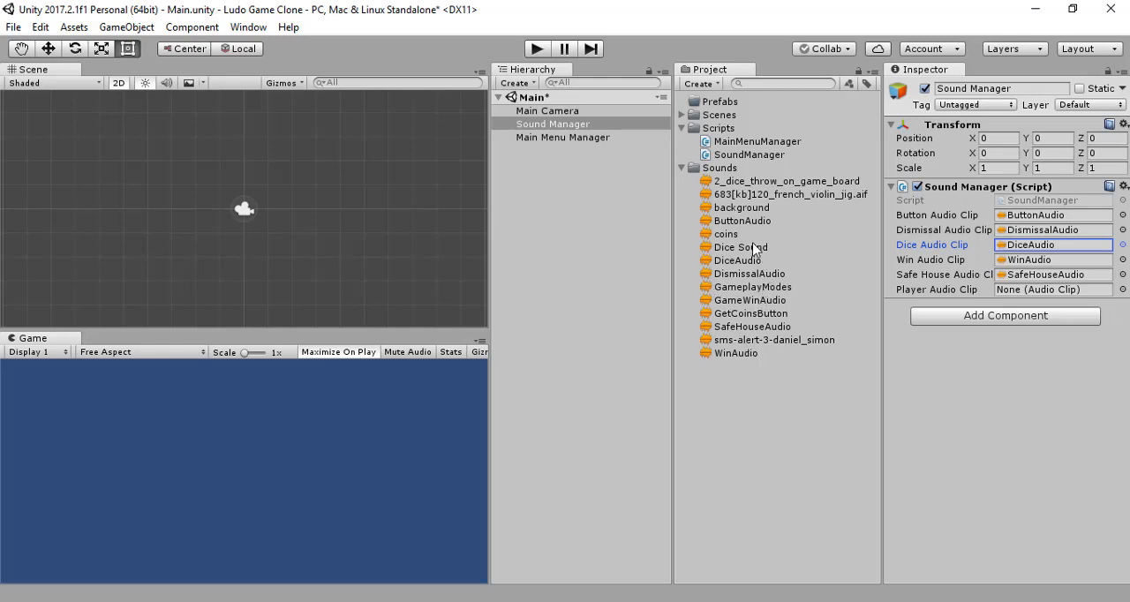
Step: Assign the GameplayModes sound to Sound Manager's Player Audio Clip and save the scene
click(760, 184)
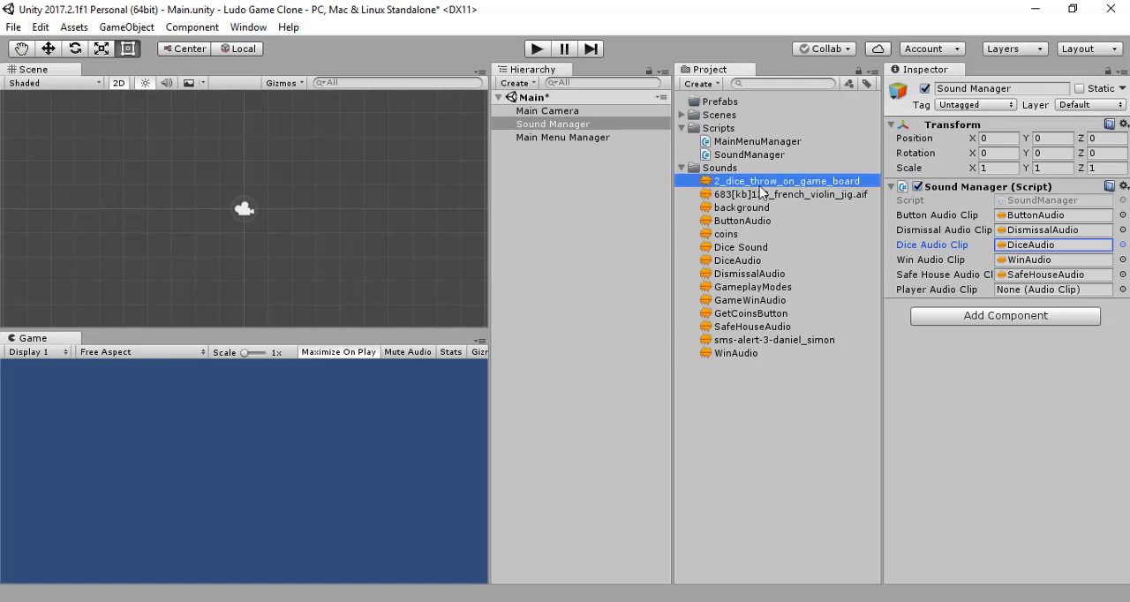
click(545, 127)
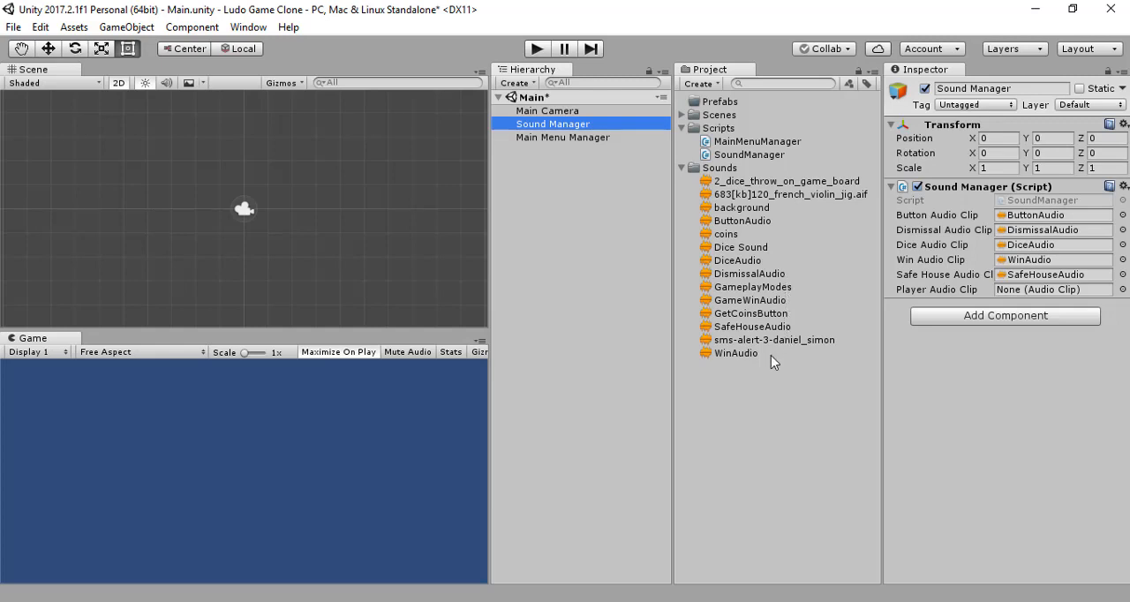
click(764, 291)
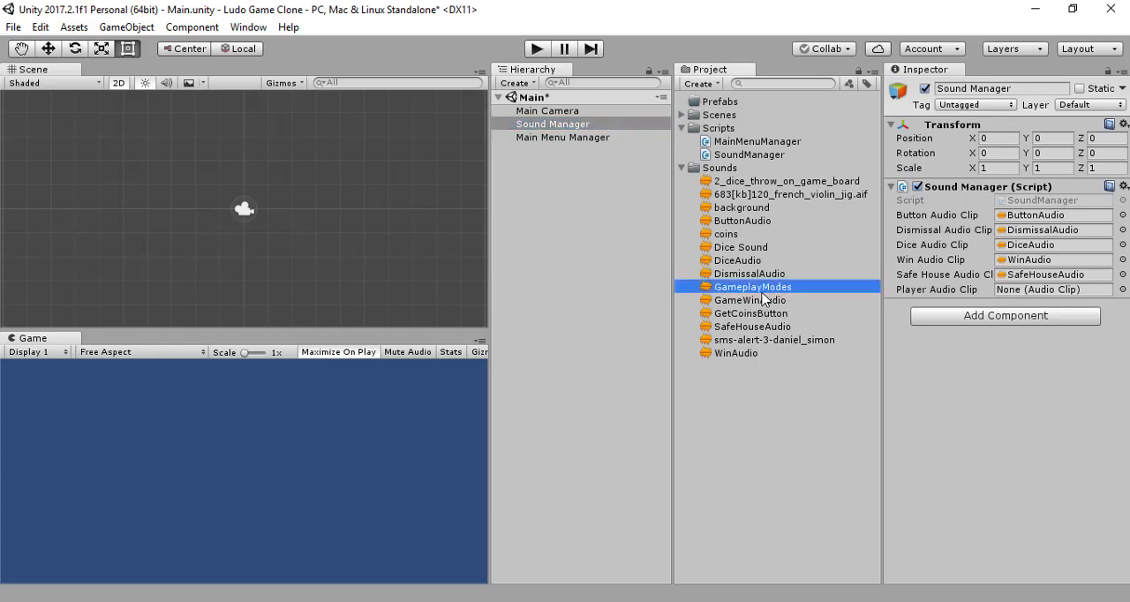
click(1042, 291)
drag(1042, 289, 1044, 294)
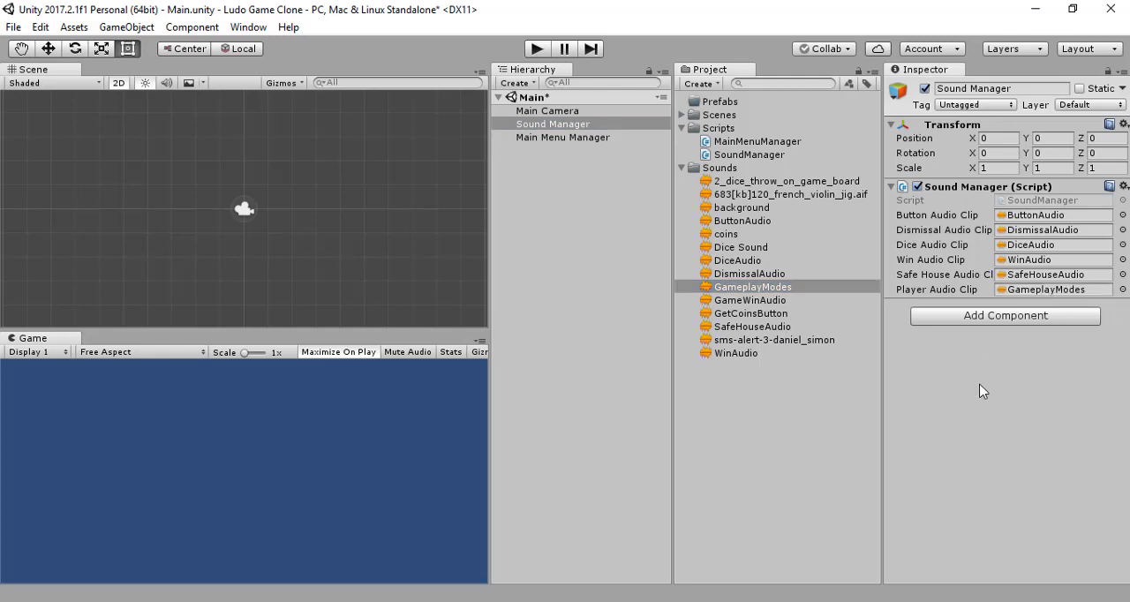
click(767, 376)
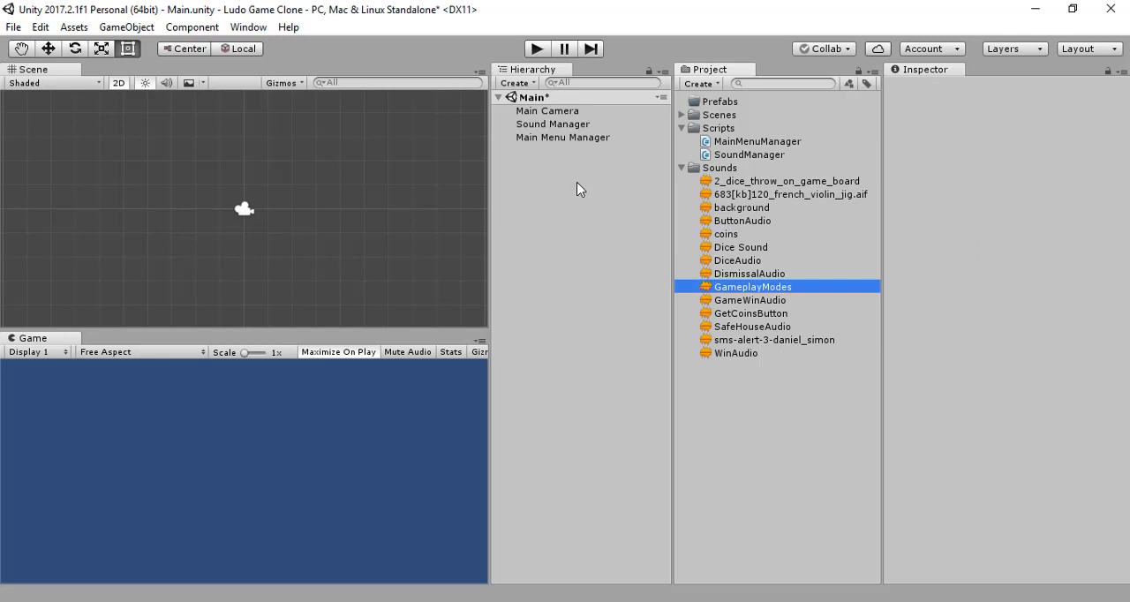
click(596, 166)
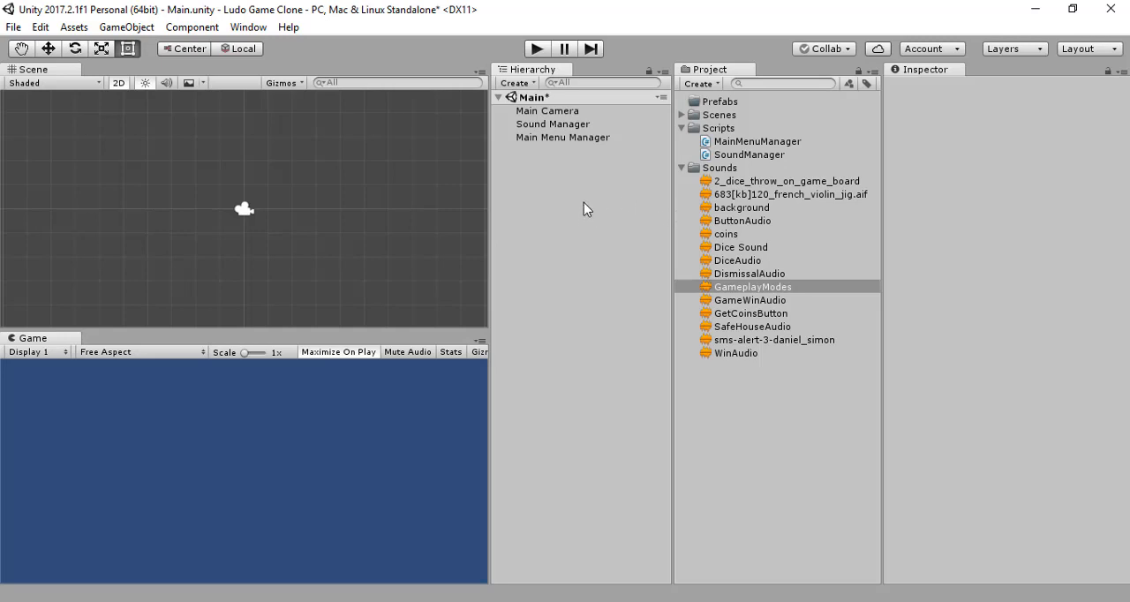
key(ctrl+s)
Step: Make a prefab of the Sound Manager object in the Prefabs folder, leaving the project folders collapsed
click(548, 125)
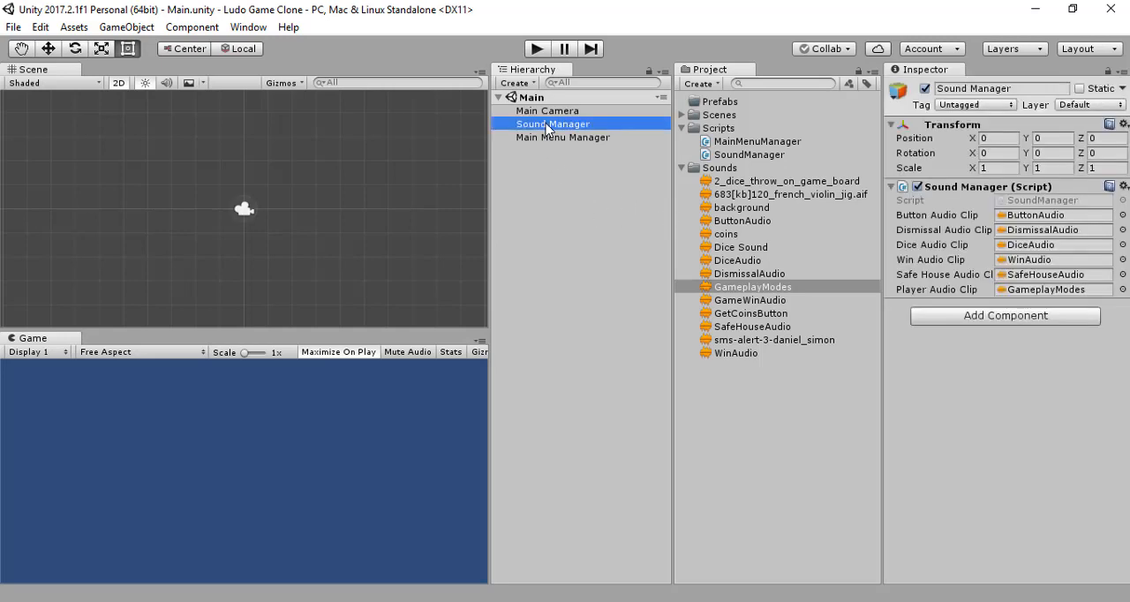
click(574, 238)
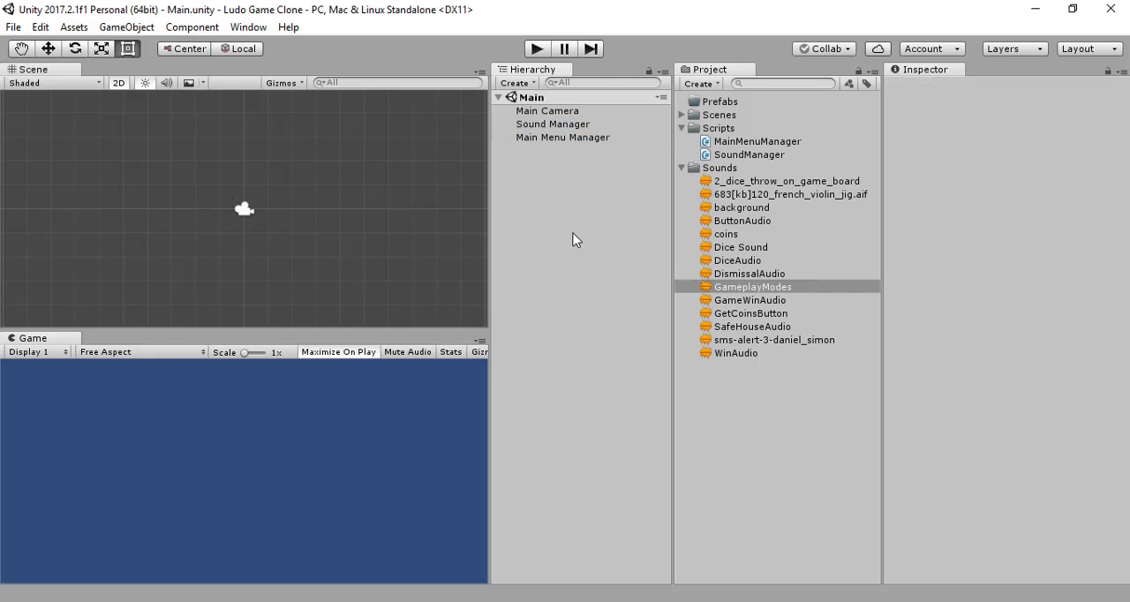
click(682, 168)
click(682, 128)
drag(548, 124, 711, 104)
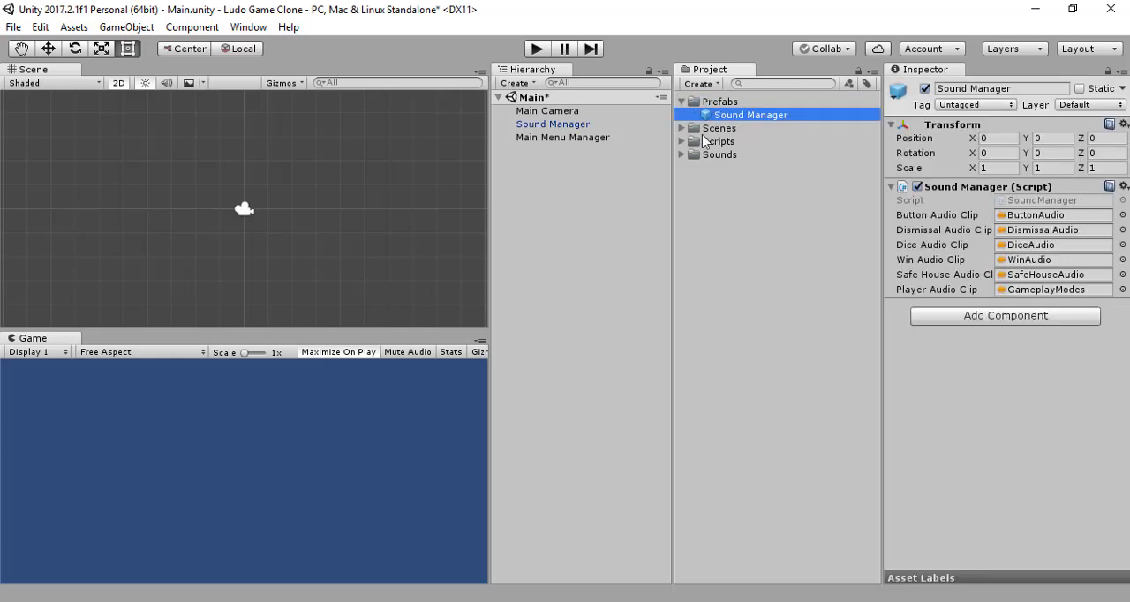
click(738, 238)
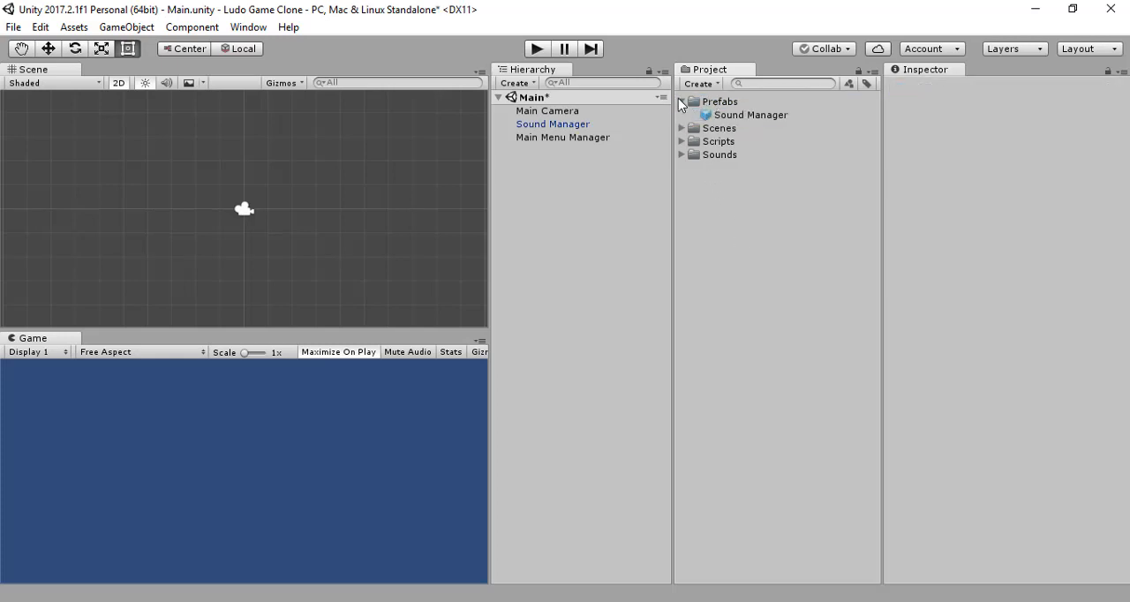
click(681, 102)
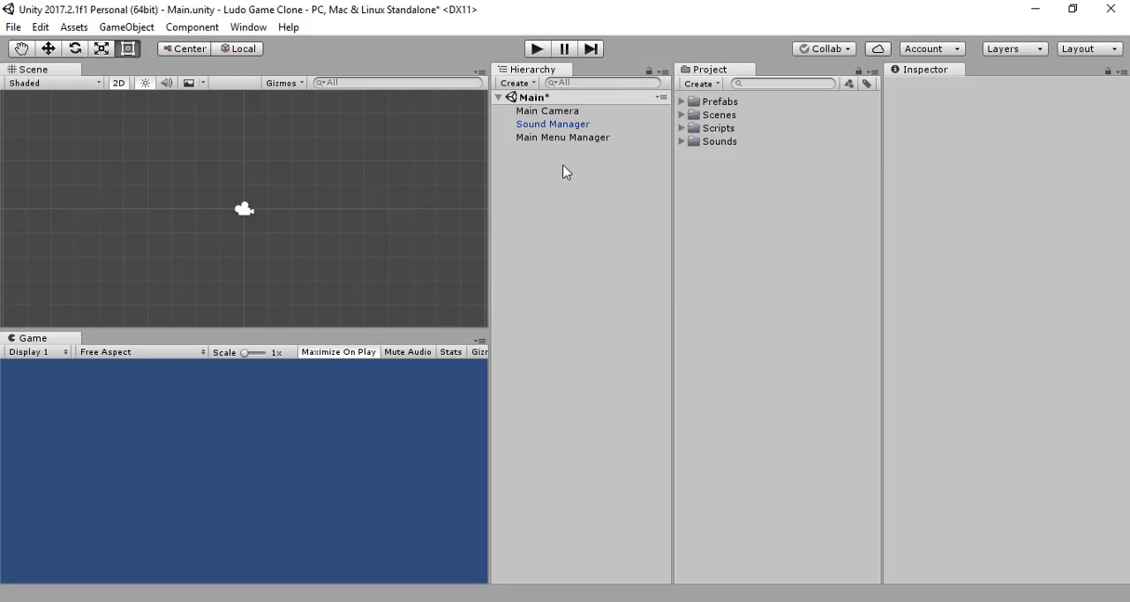
Step: Create a new folder named UI Elements in the project's assets
click(517, 84)
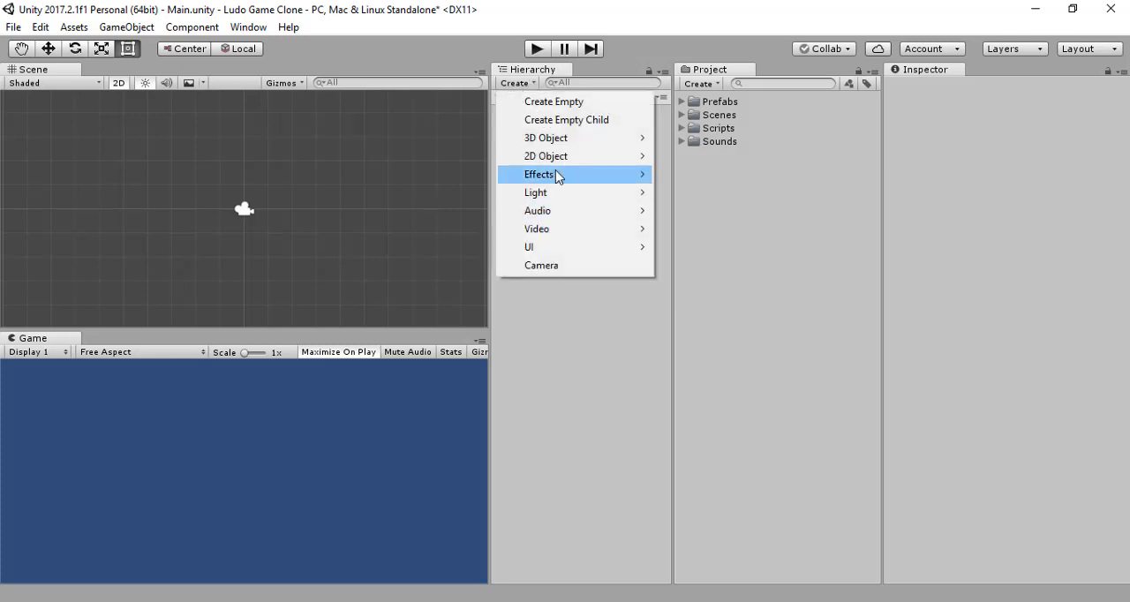
click(609, 319)
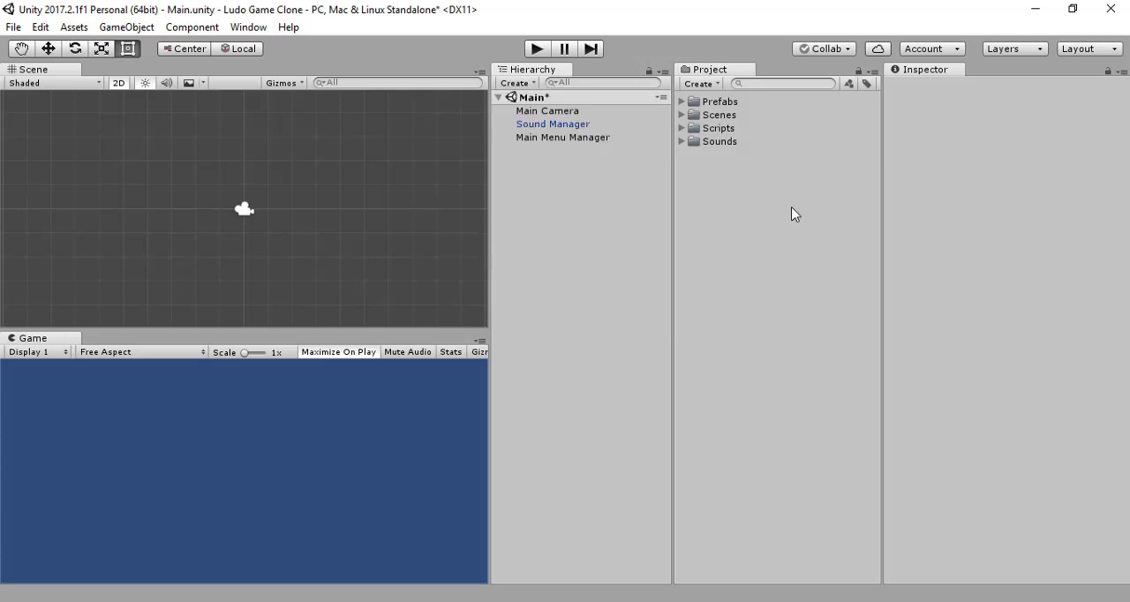
click(711, 85)
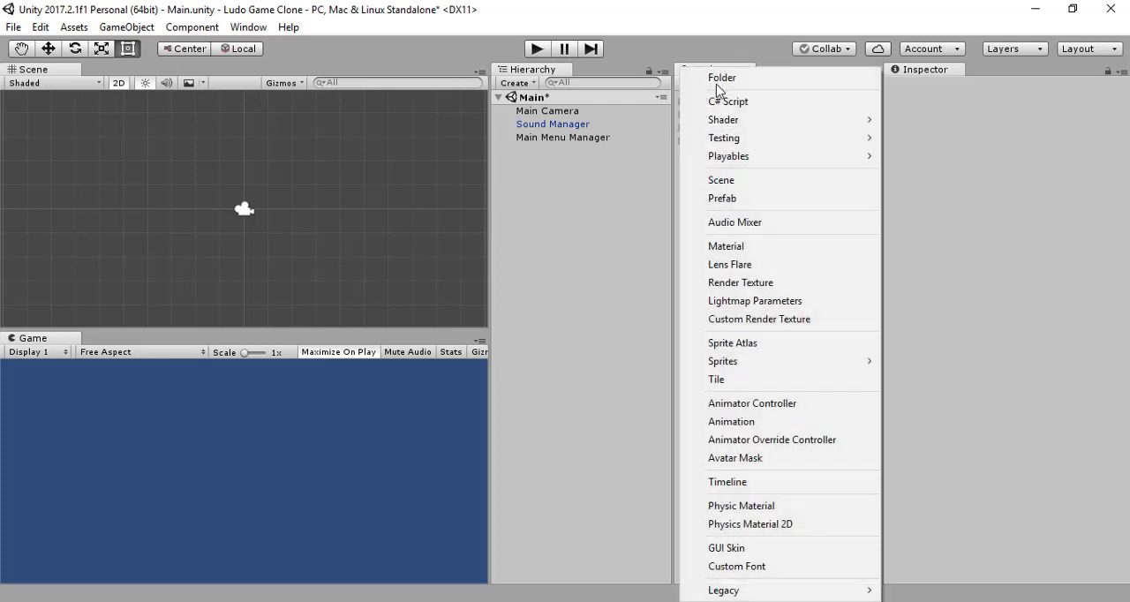
click(763, 76)
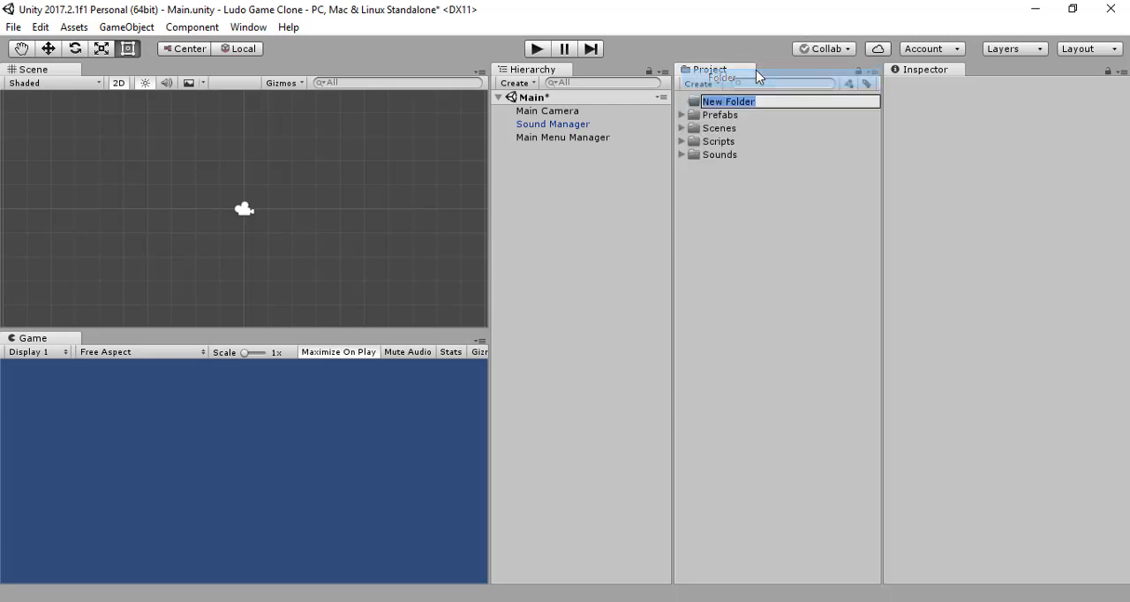
text(U)
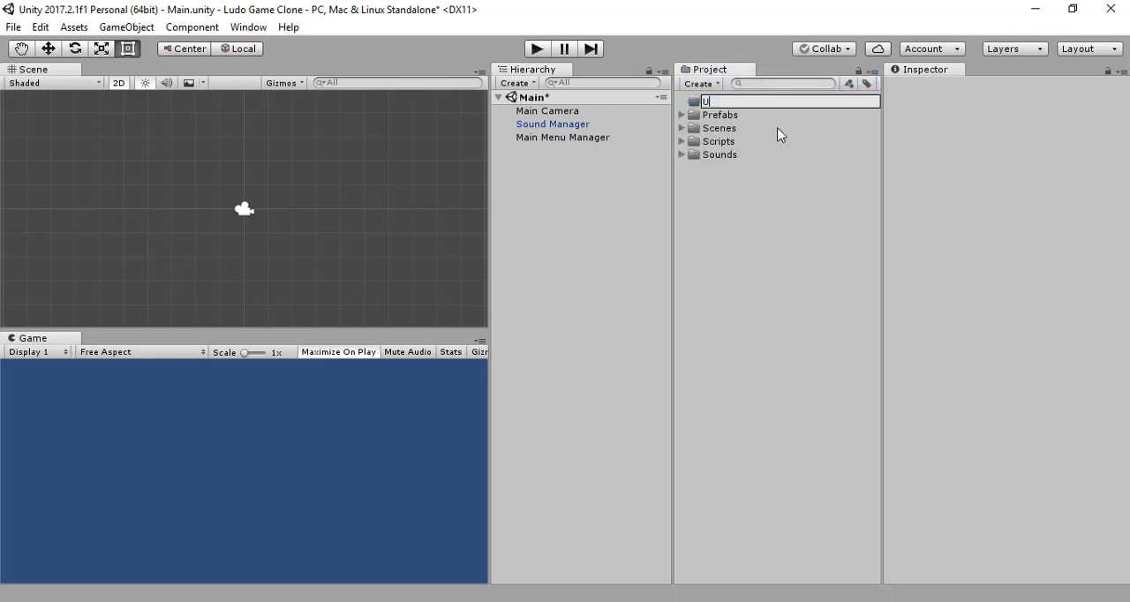
text(I Elements)
key(Return)
click(736, 218)
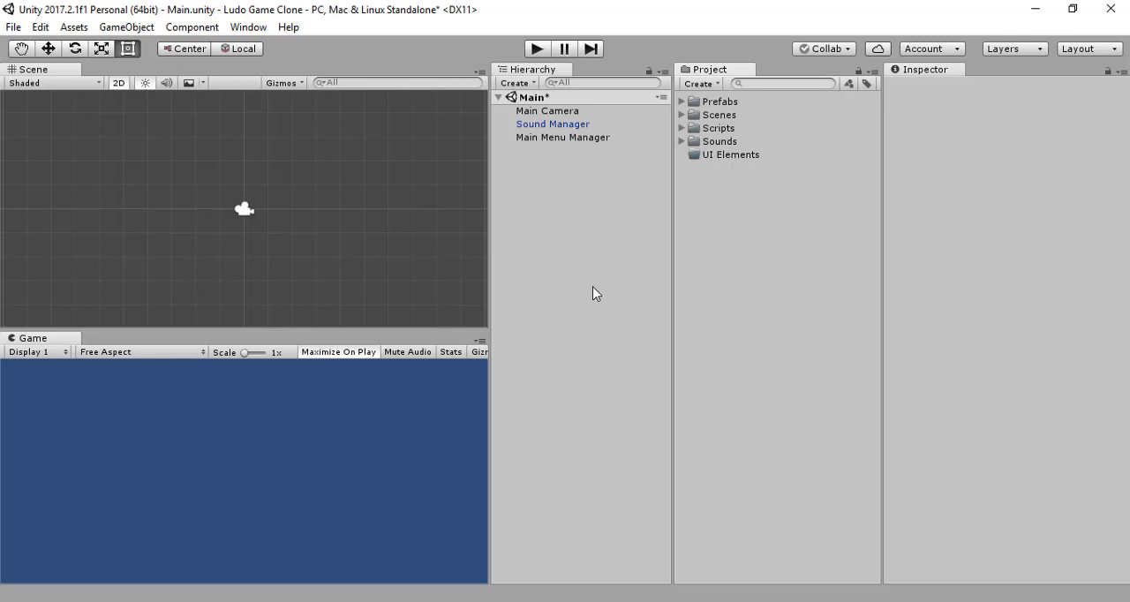
Step: Copy all texture files from the Ludo Template project's Textures folder into Ludo Game Clone's UI Elements folder and return to Unity
click(179, 601)
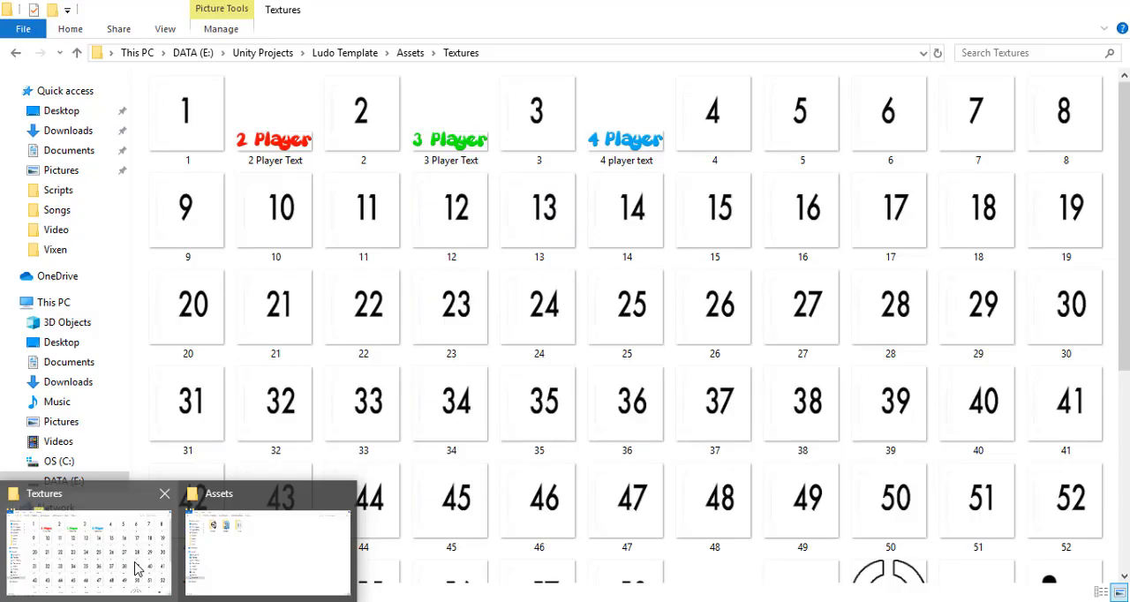
click(133, 556)
key(ctrl+a)
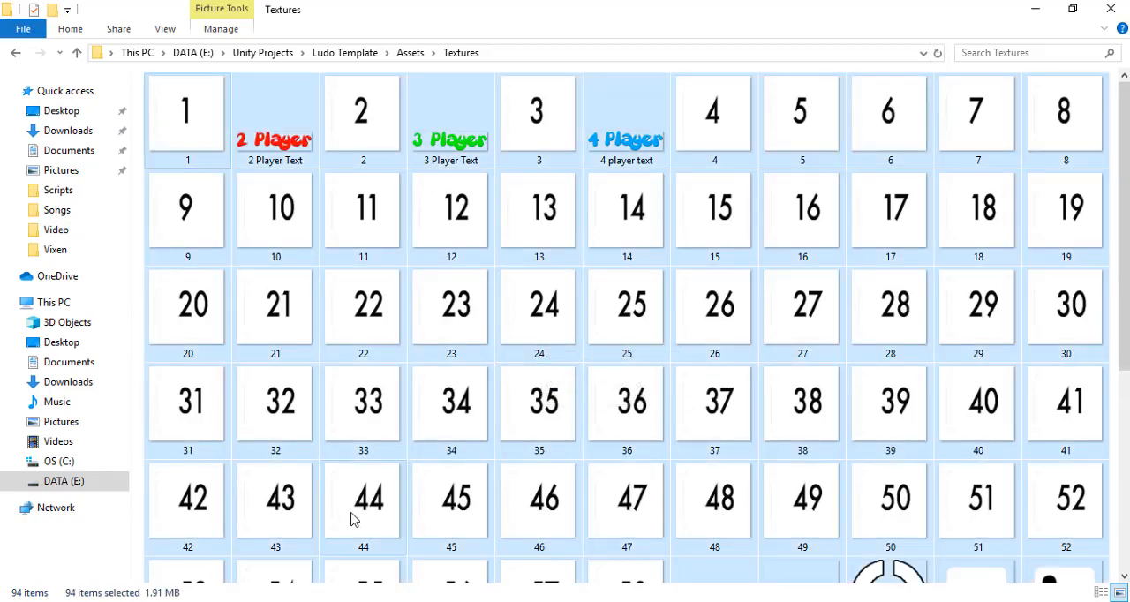
click(184, 599)
click(219, 543)
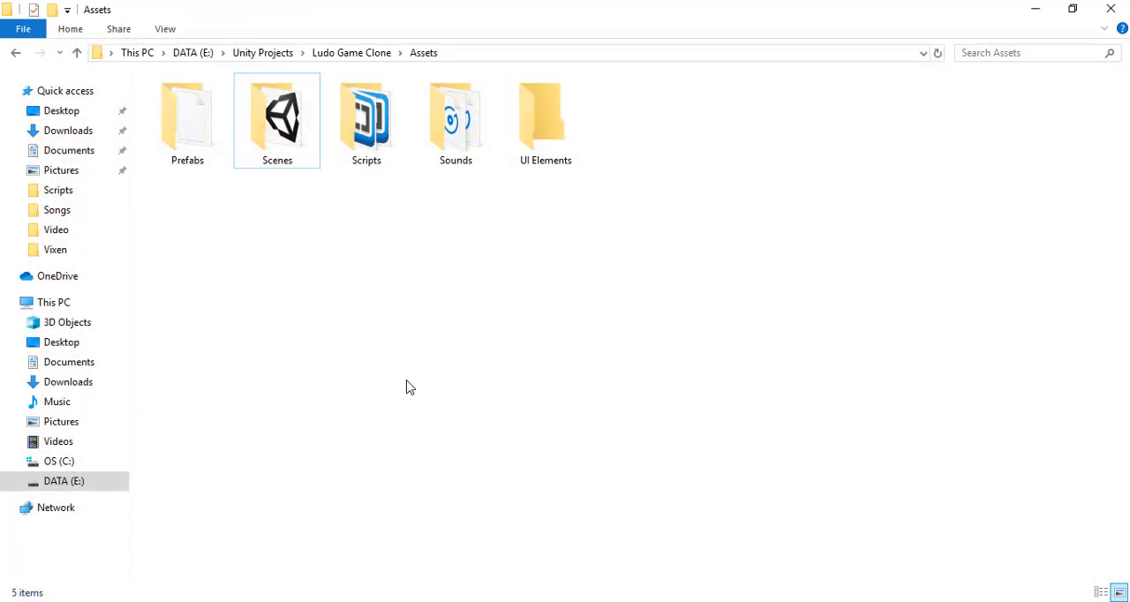
double_click(545, 132)
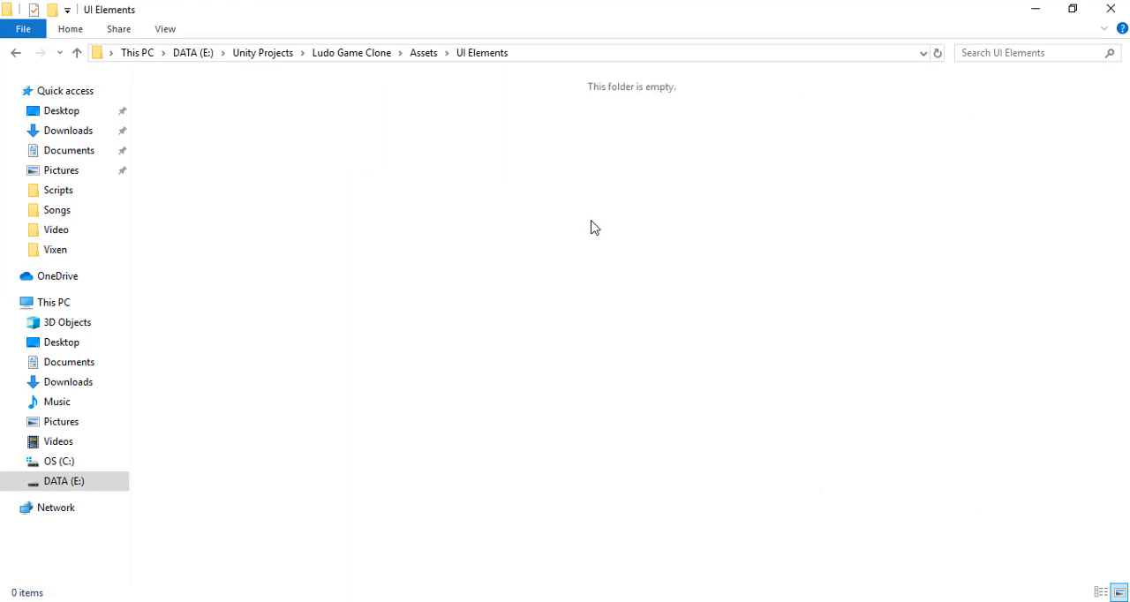
key(ctrl+v)
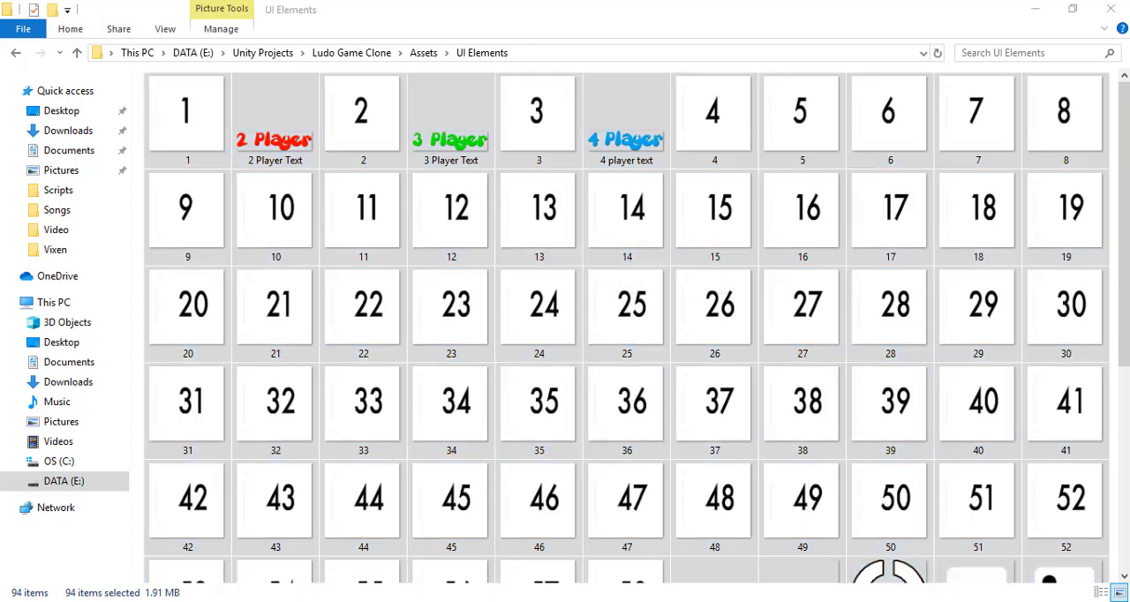
click(398, 600)
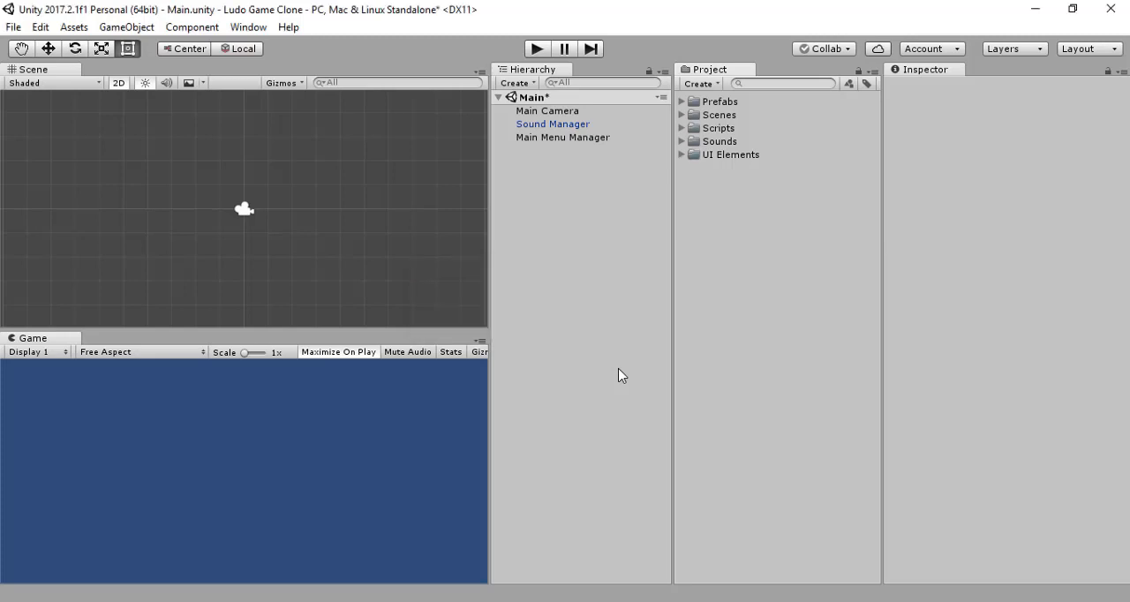
Step: Add a UI Canvas to the Main scene and frame it in the Scene view
click(531, 83)
mouse_move(547, 251)
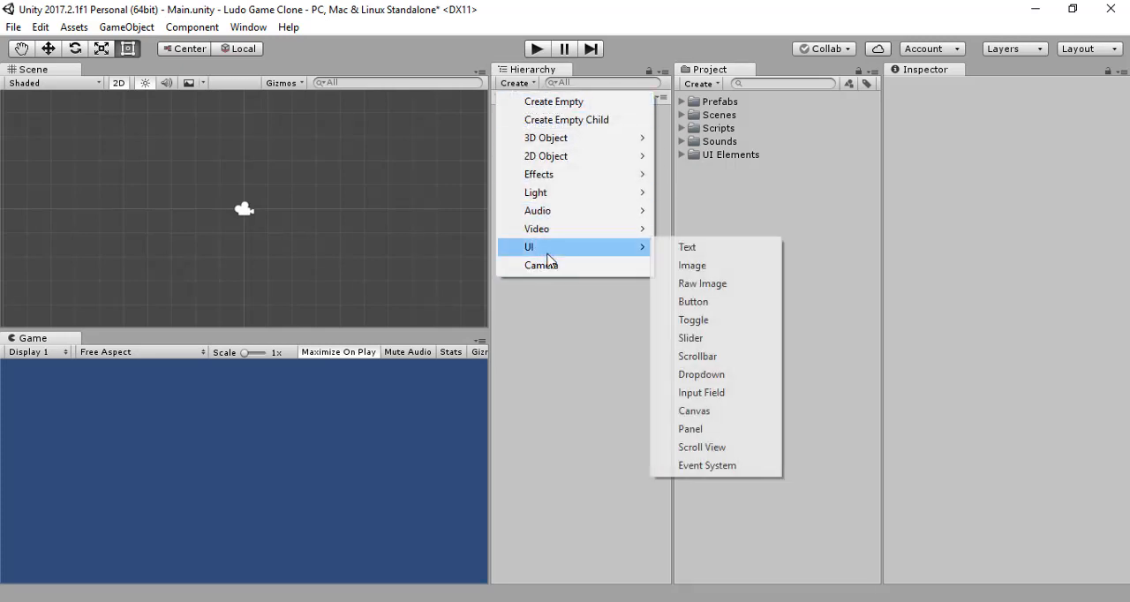
click(726, 413)
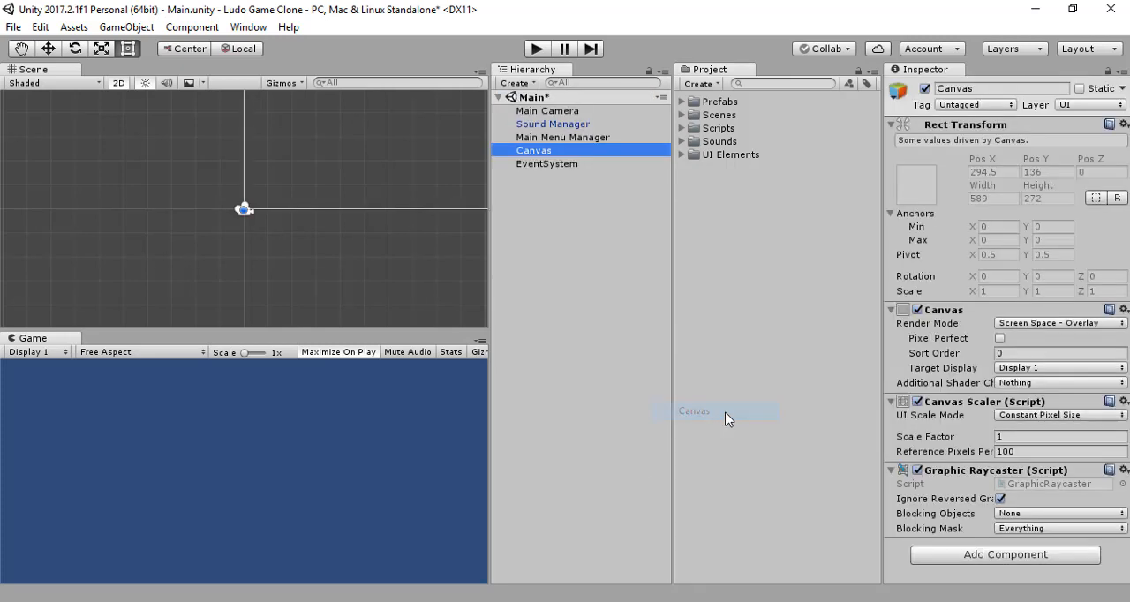
double_click(539, 152)
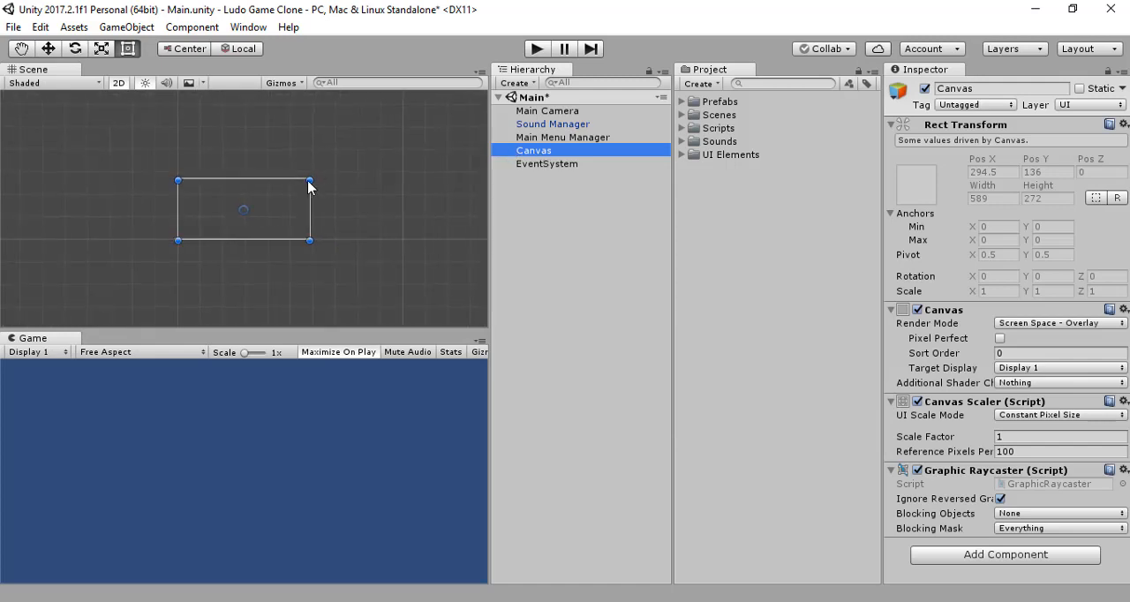
scroll(248, 201, up, 2)
scroll(248, 202, up, 1)
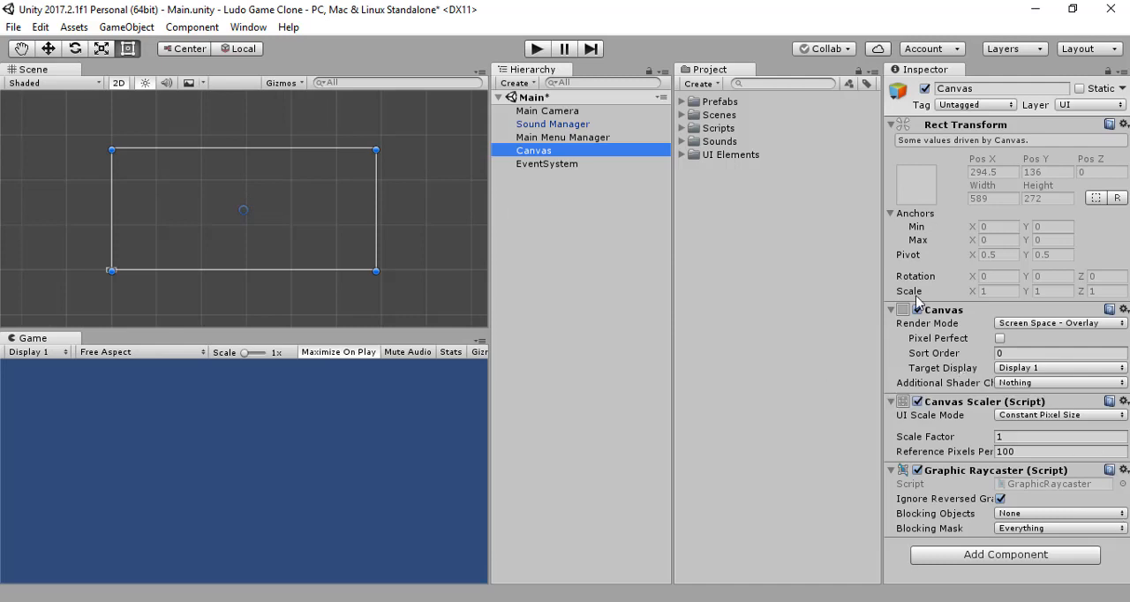
Step: Try the Screen Space - Camera render mode on the Canvas and restore Screen Space - Overlay
click(1053, 323)
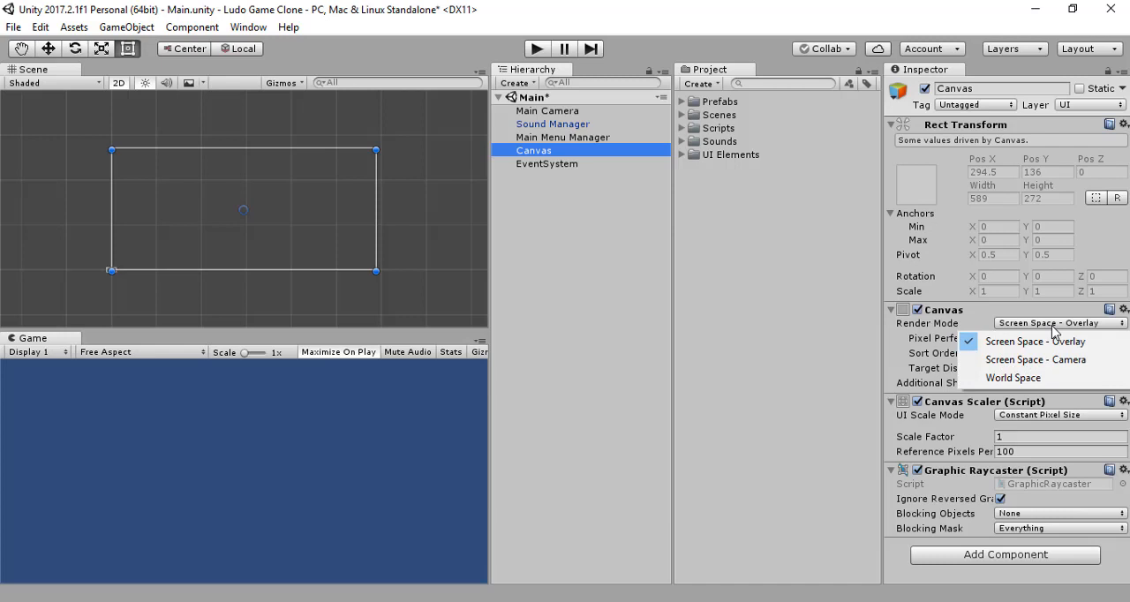
click(605, 269)
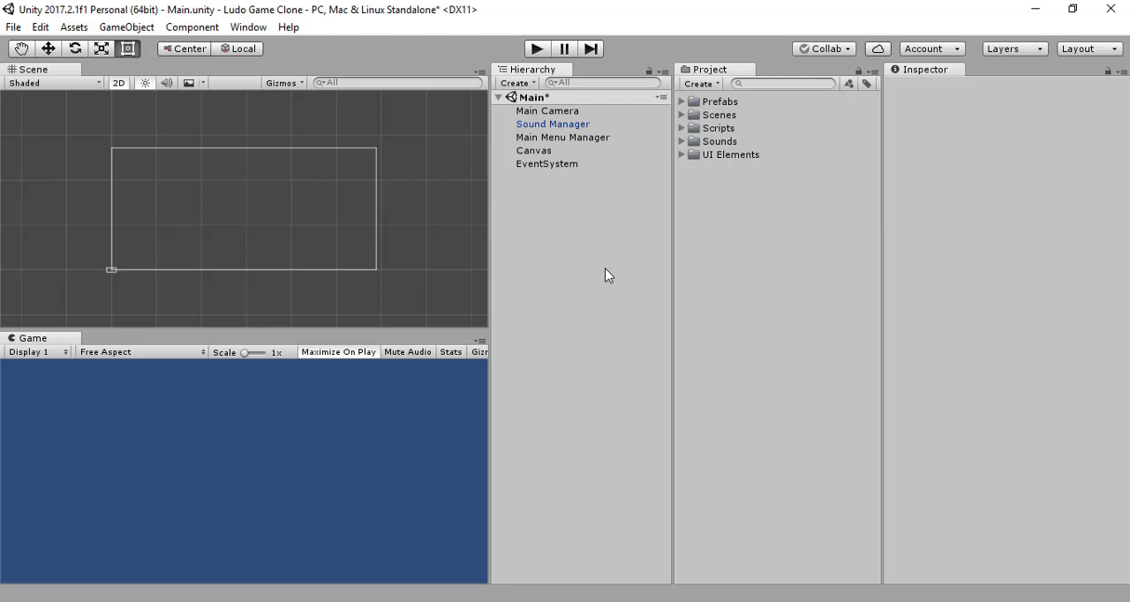
click(570, 151)
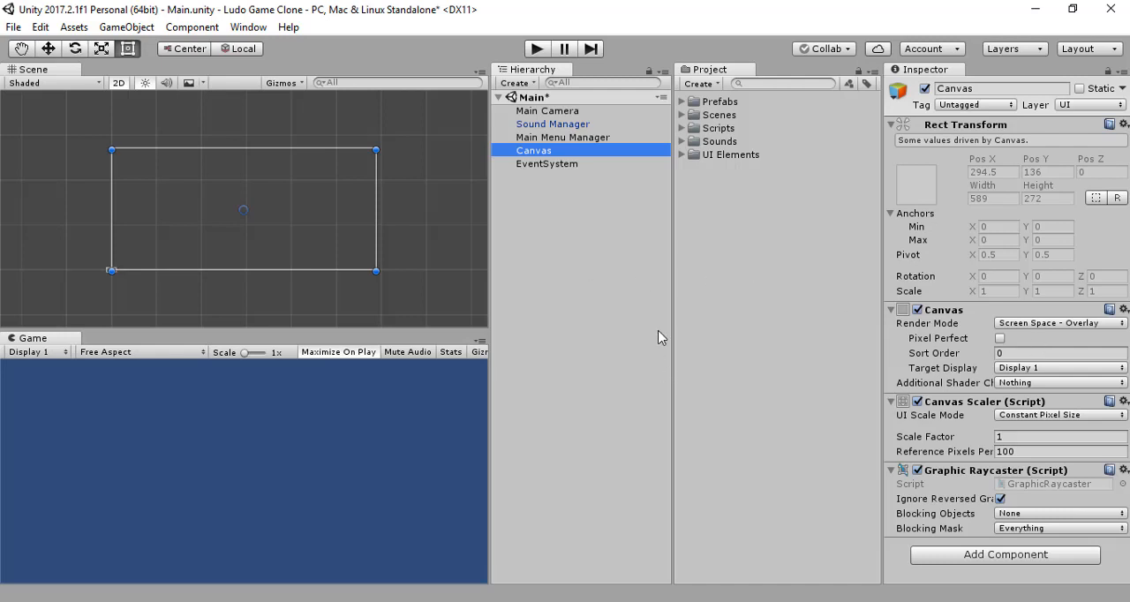
click(1099, 324)
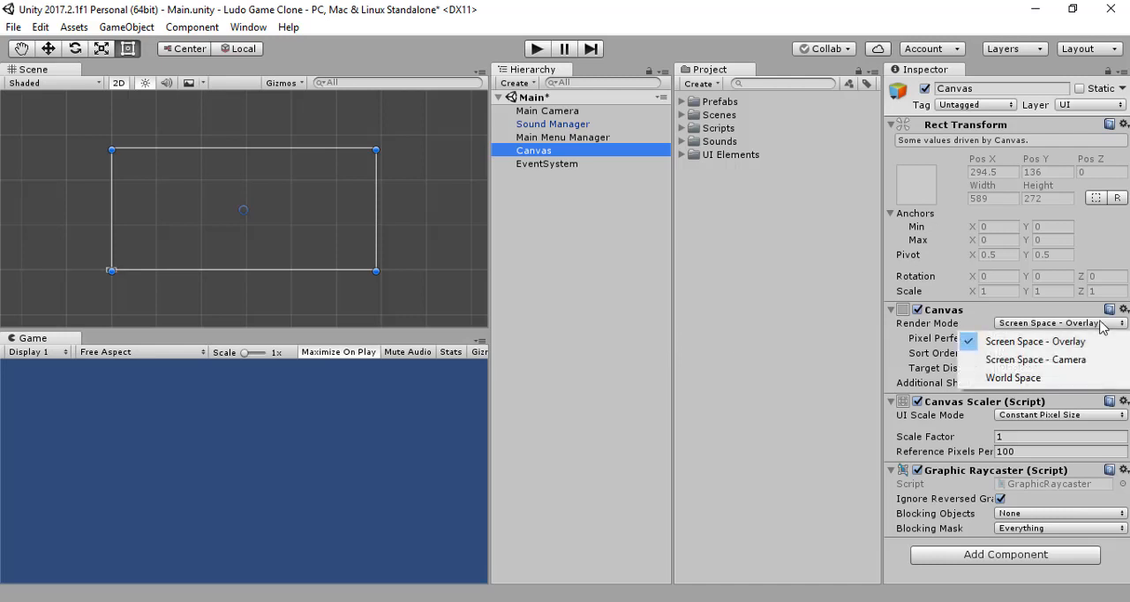
click(1085, 358)
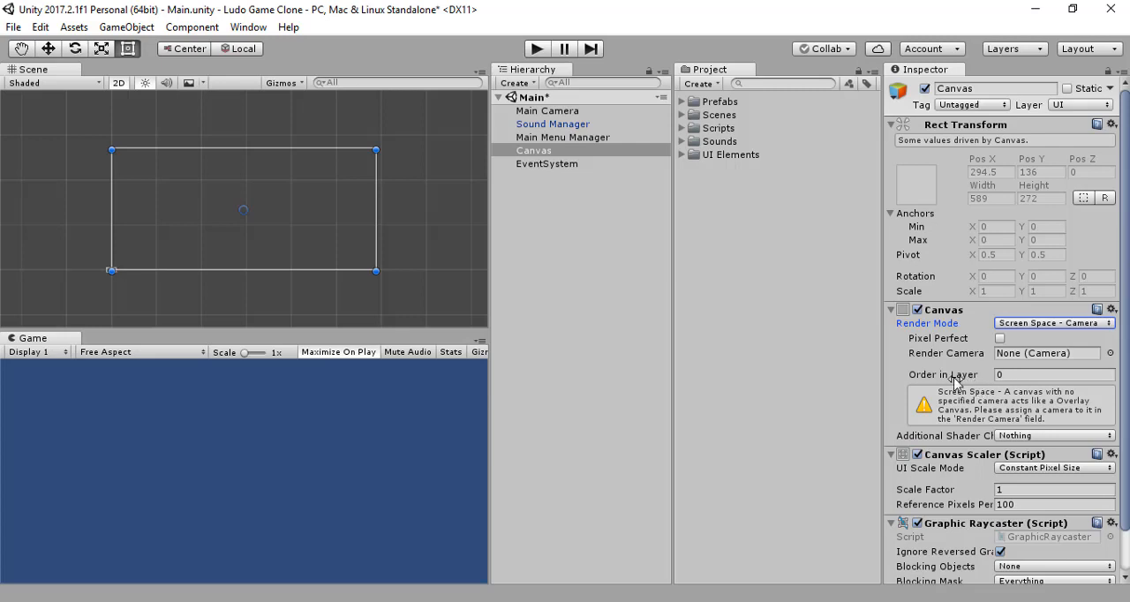
click(1004, 325)
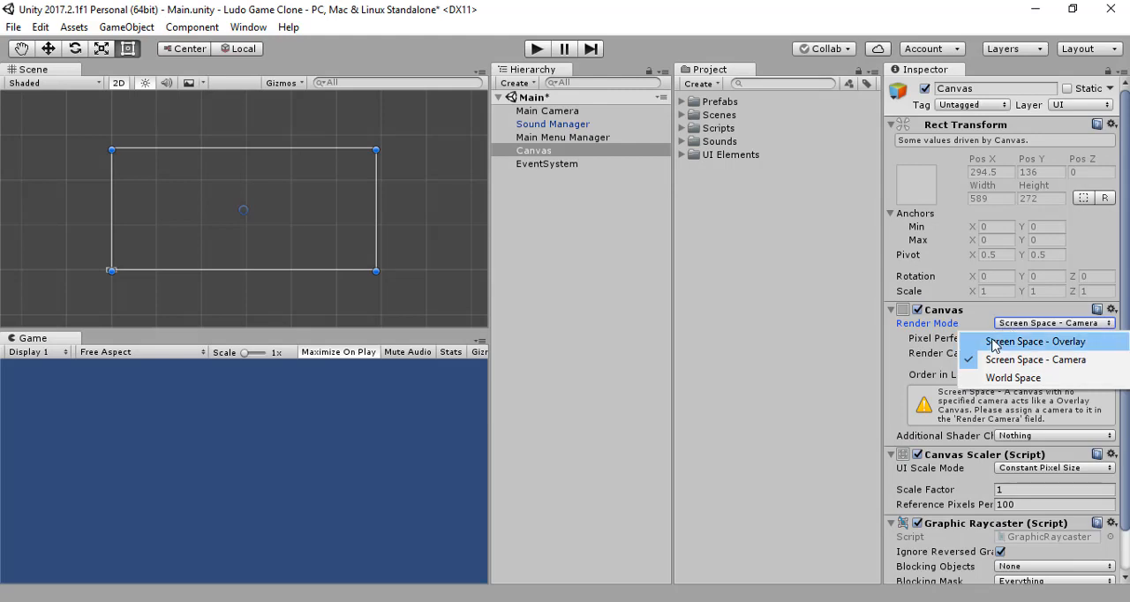
click(994, 343)
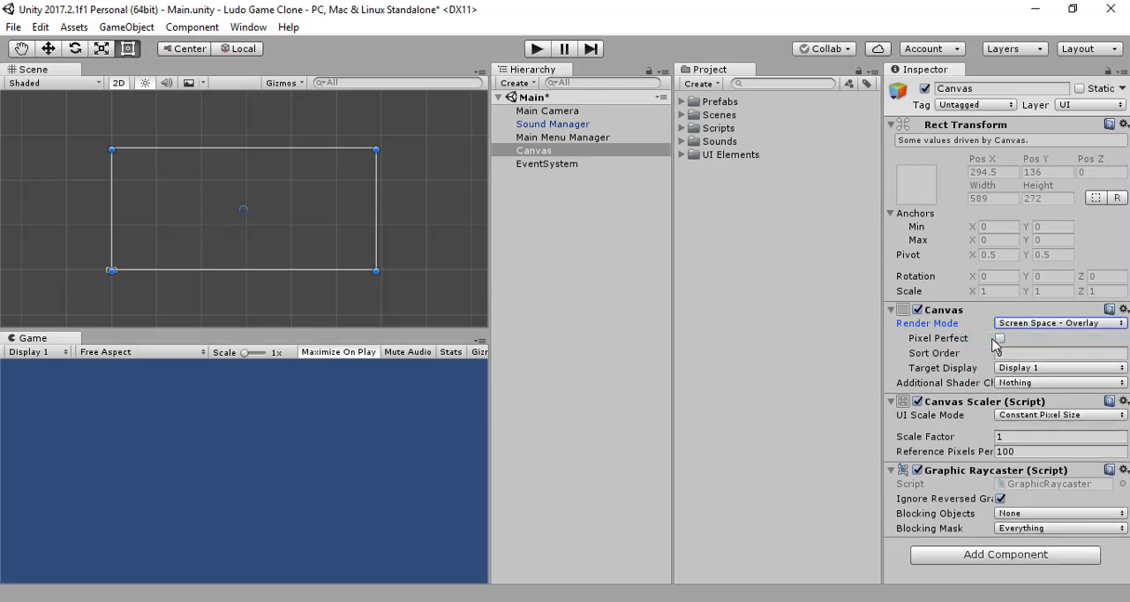
click(583, 257)
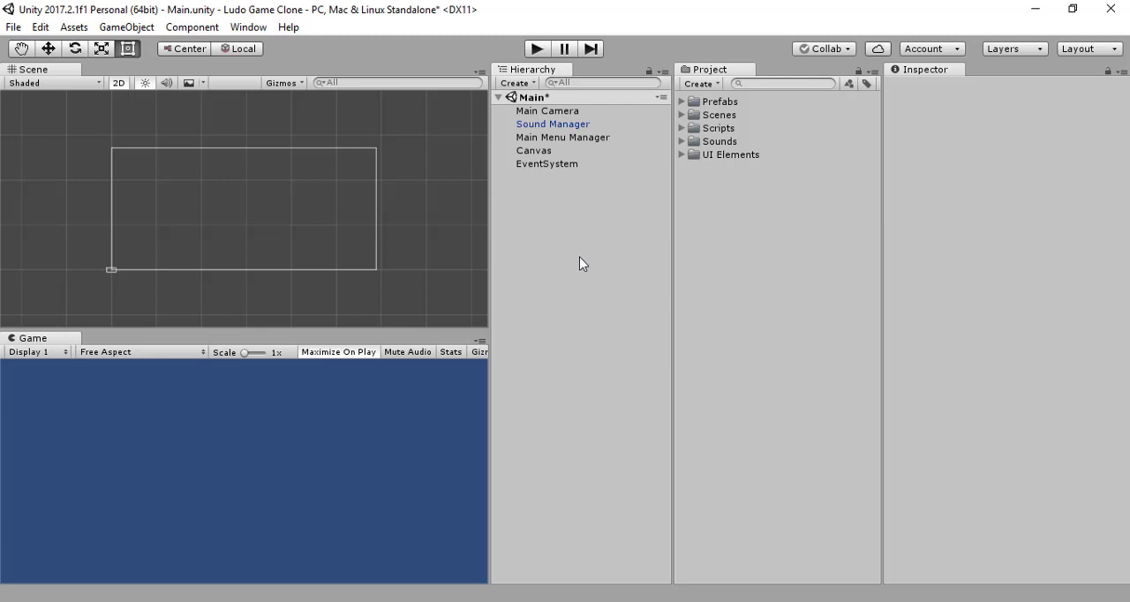
Step: Set the Canvas Scaler's UI Scale Mode to Scale With Screen Size
click(534, 151)
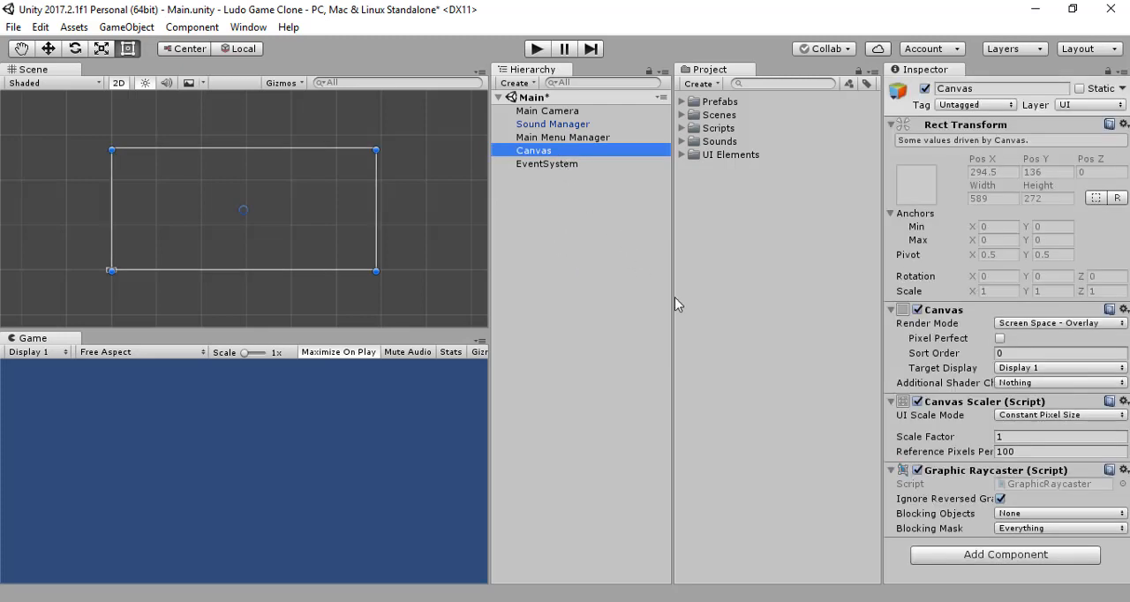
click(1017, 414)
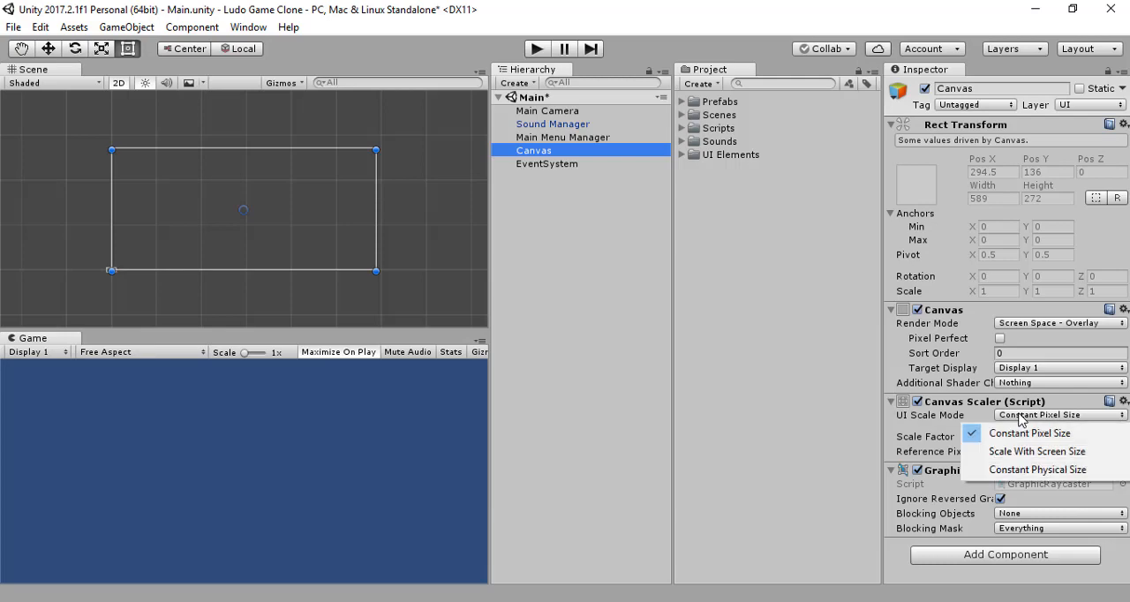
click(574, 323)
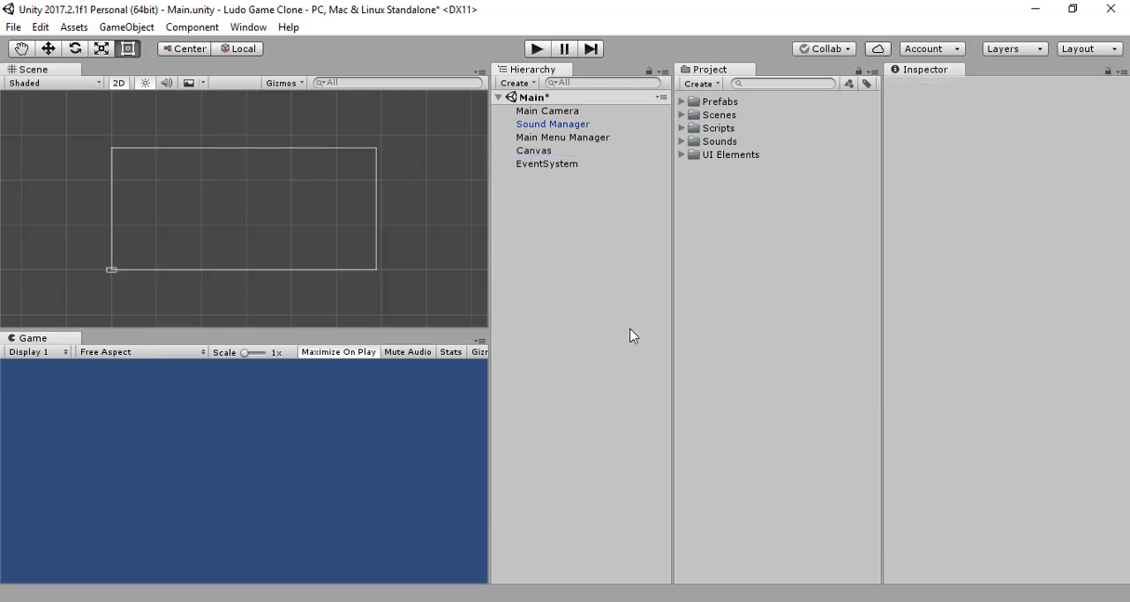
click(540, 151)
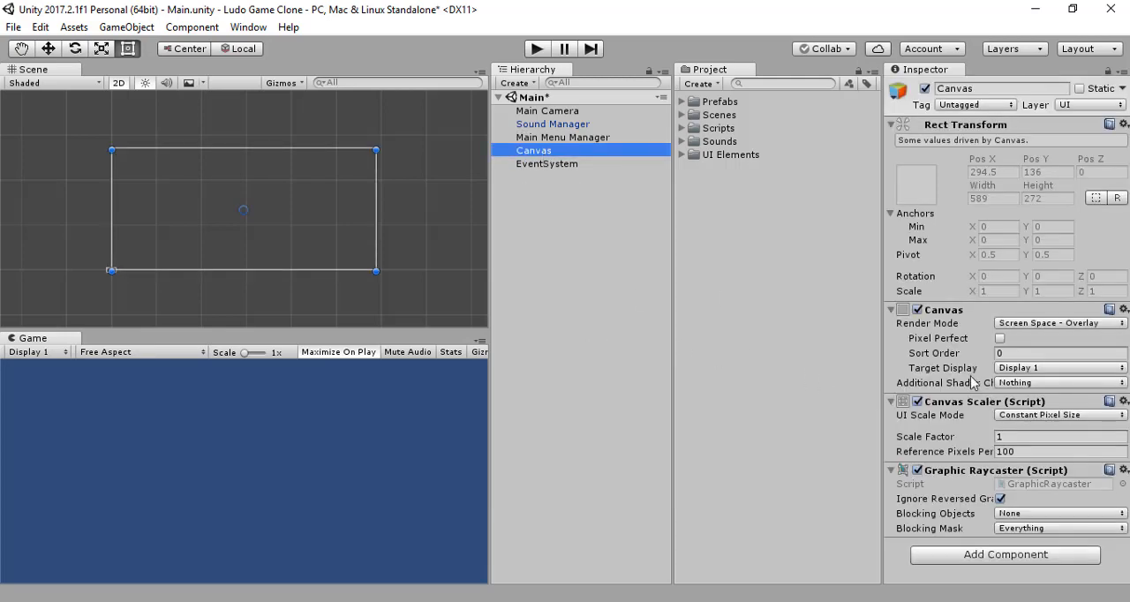
click(1038, 415)
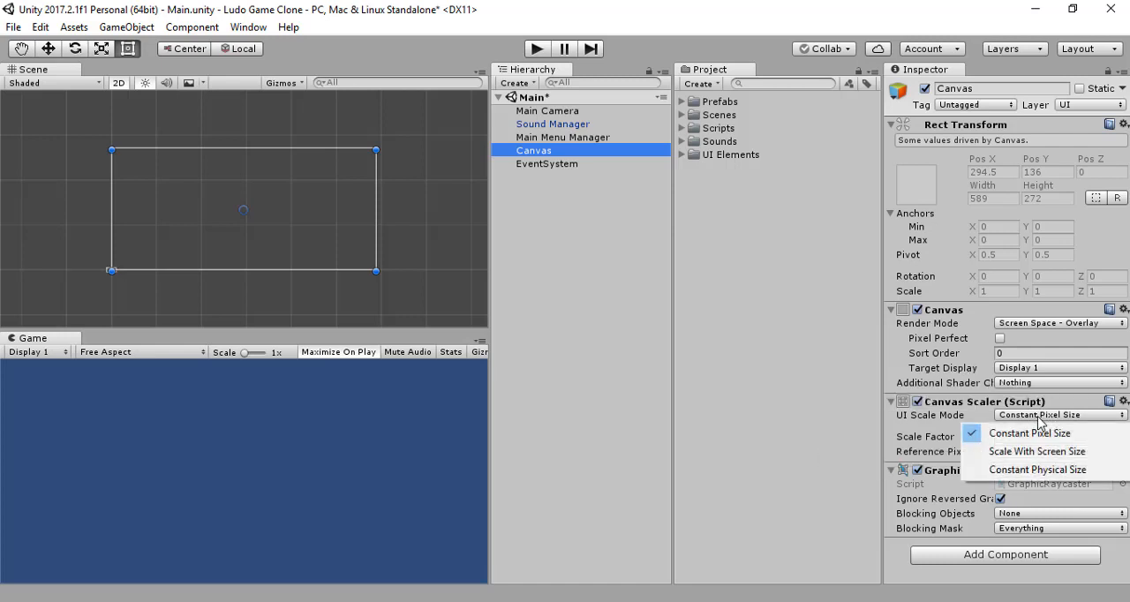
click(1080, 452)
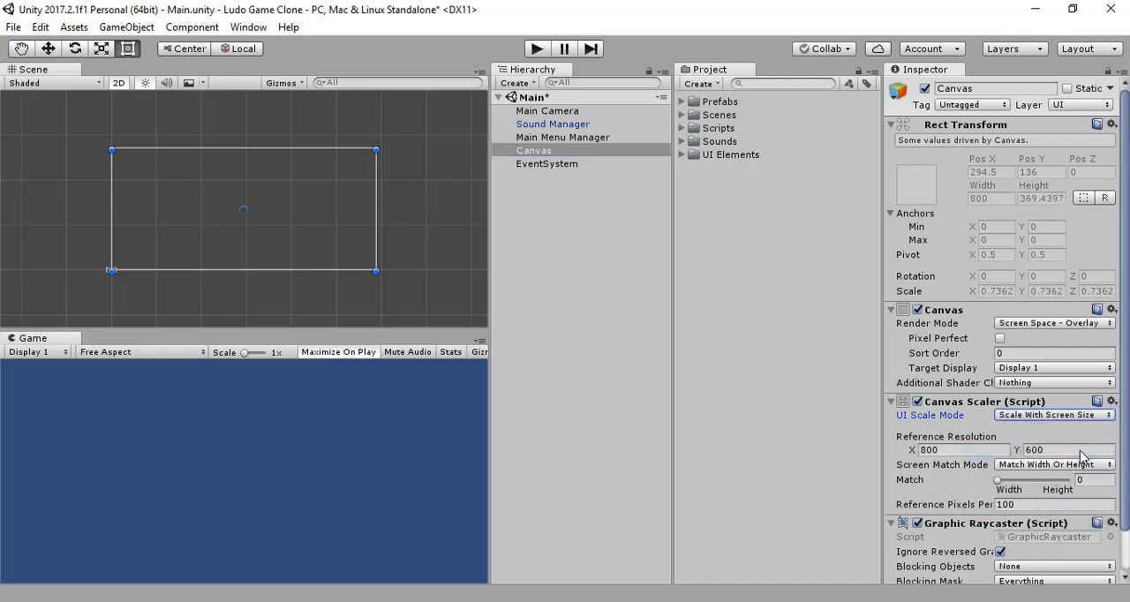
Step: Examine the Canvas Scaler's reference resolution and screen match settings
click(978, 449)
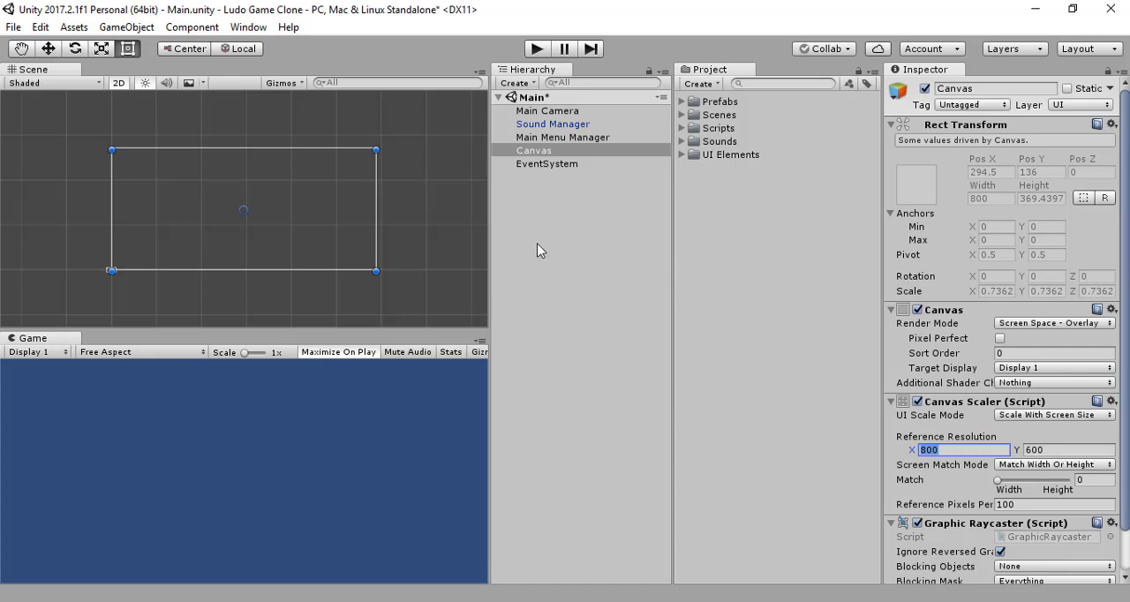
scroll(945, 436, down, 2)
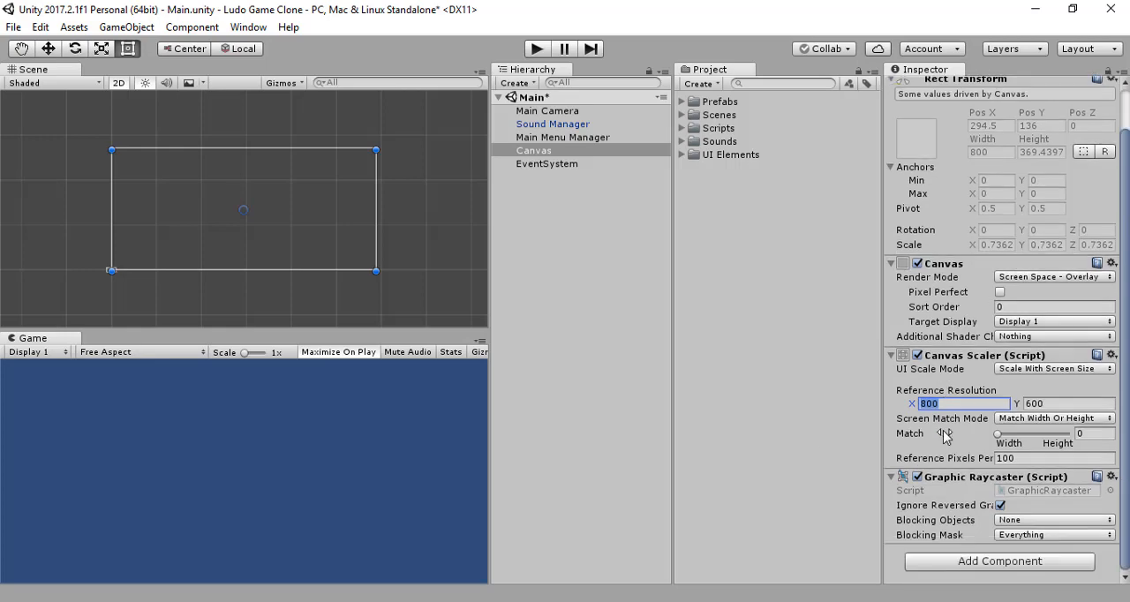
scroll(944, 436, up, 2)
click(652, 242)
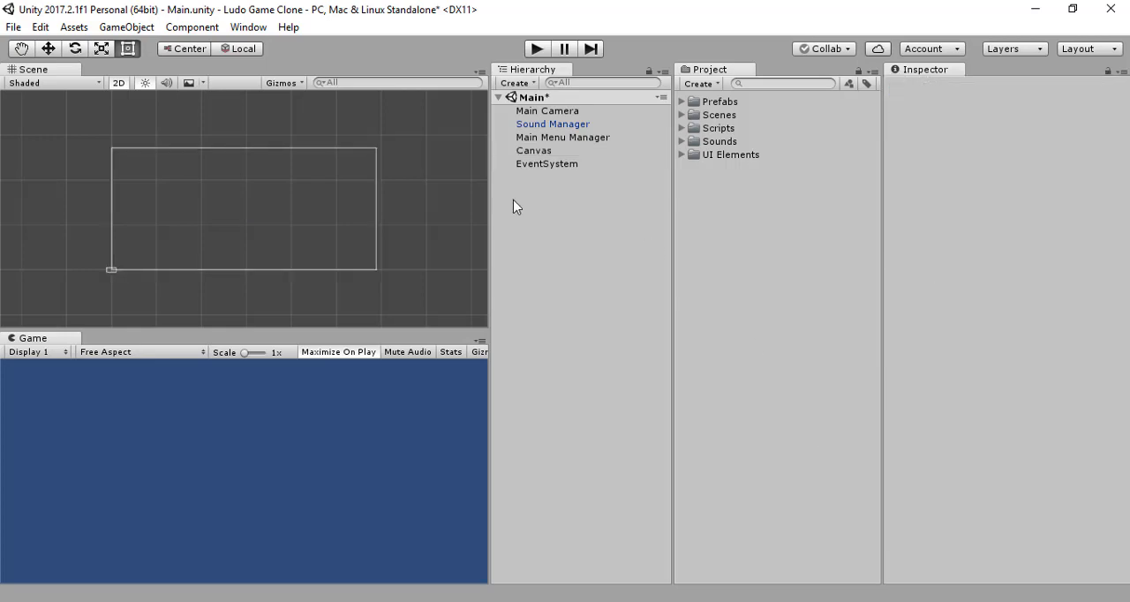
click(530, 152)
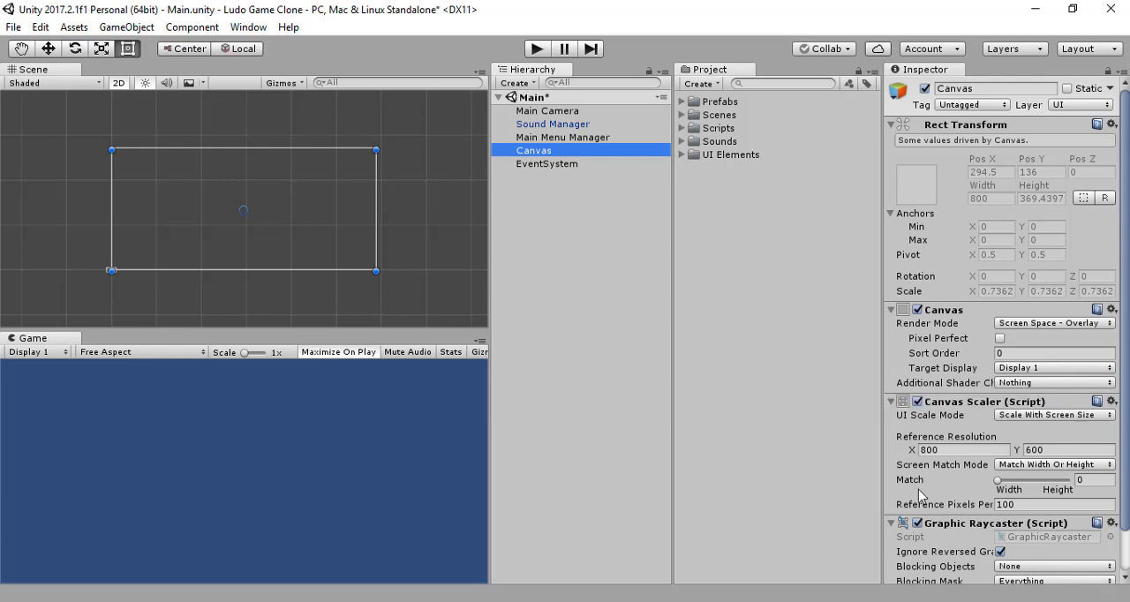
click(543, 221)
Step: Add a UI Image as a child of the Canvas
click(534, 151)
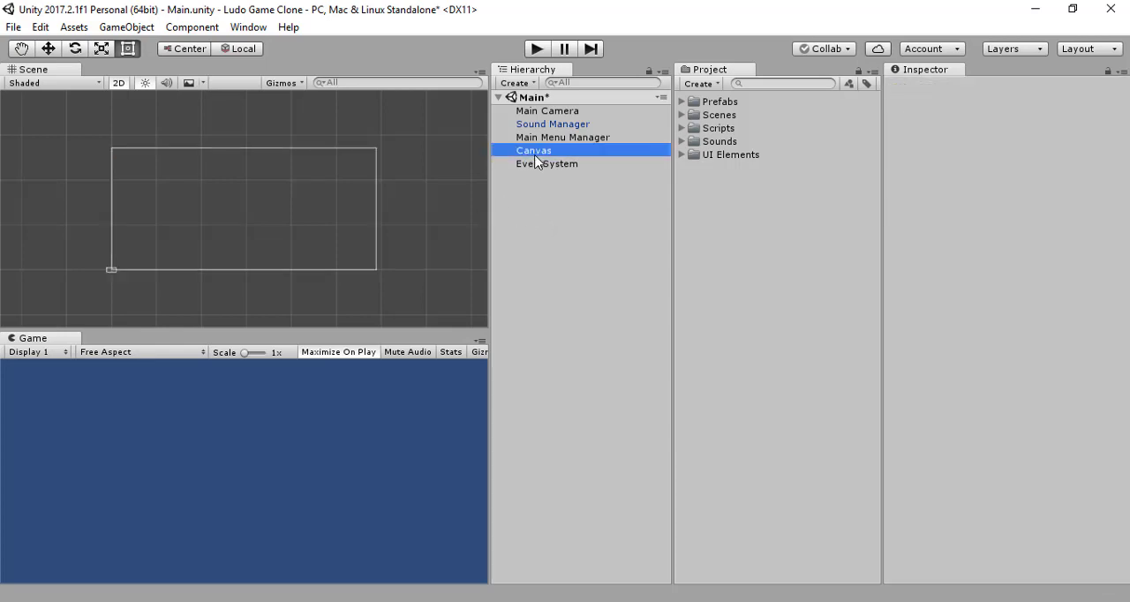
right_click(533, 151)
click(508, 214)
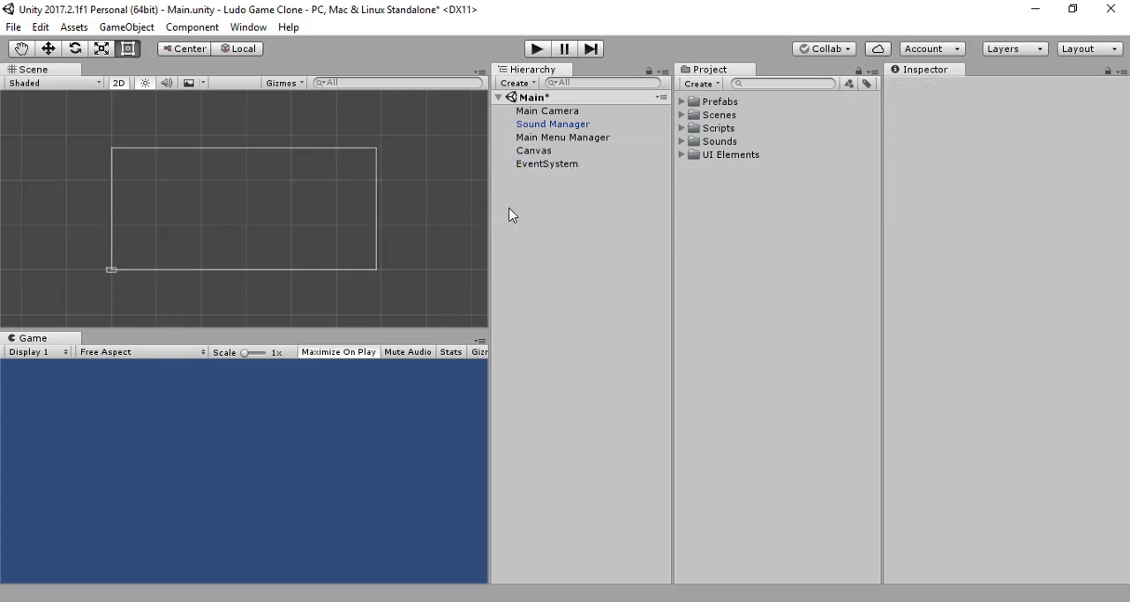
click(544, 151)
right_click(543, 152)
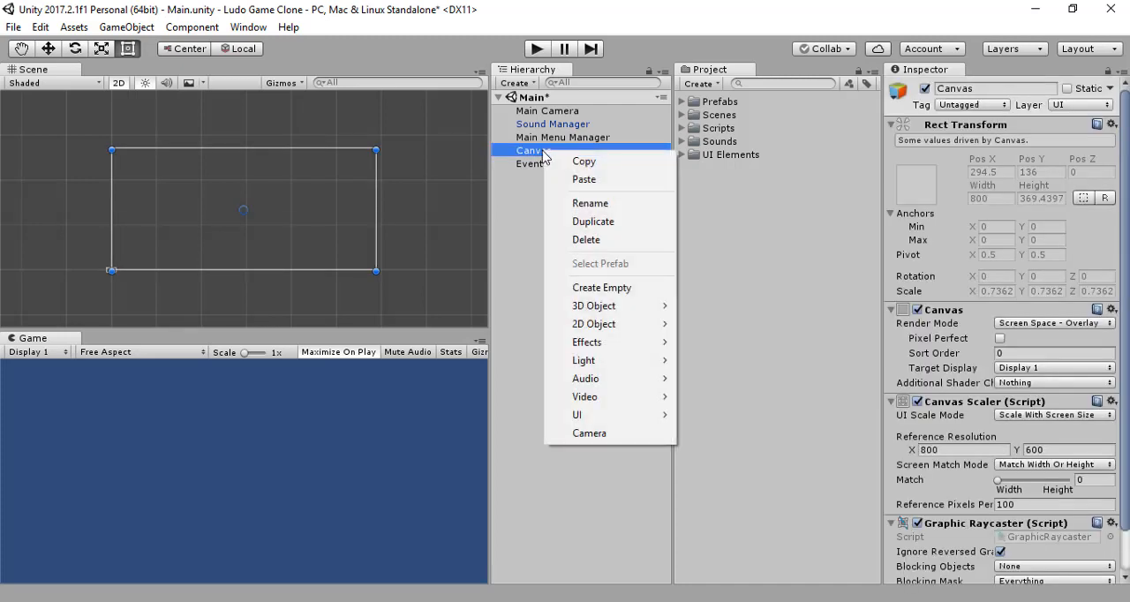
mouse_move(650, 425)
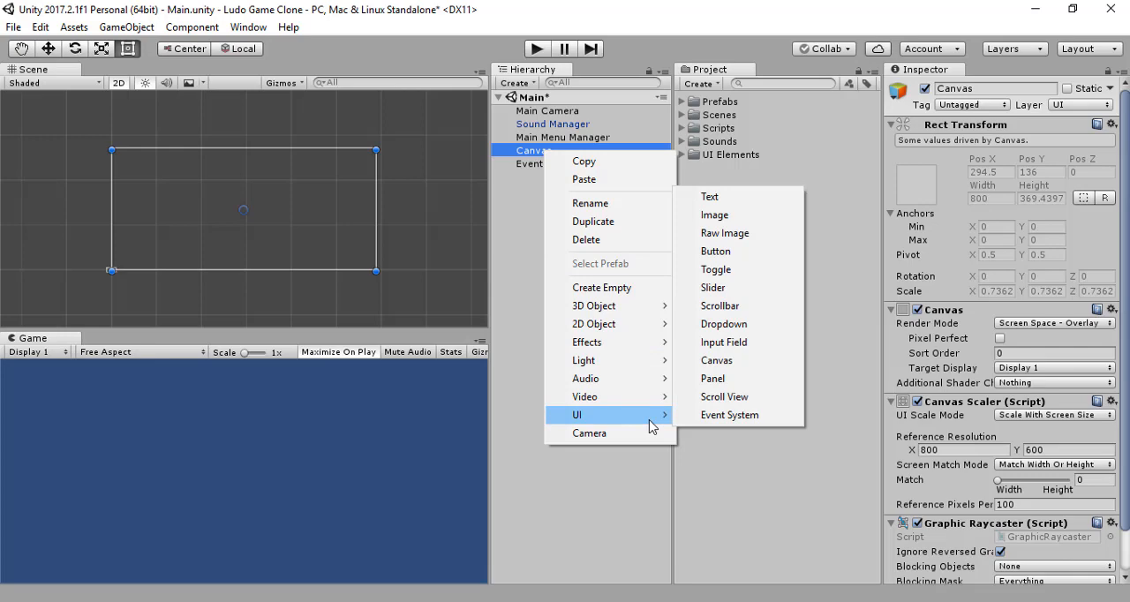
click(733, 216)
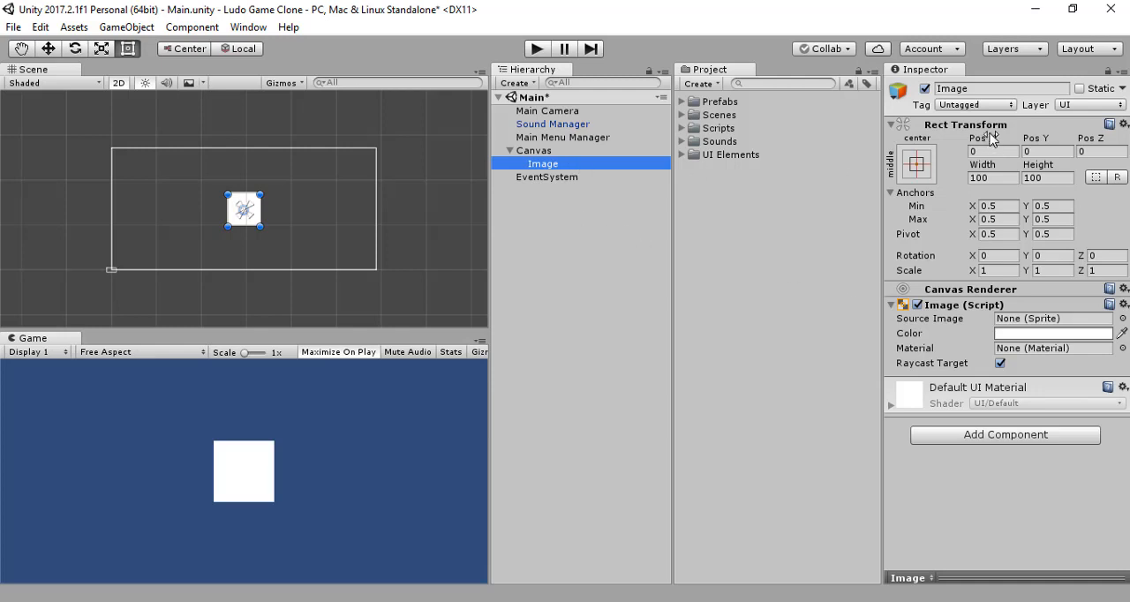
Step: Rename the Canvas's new Image object as Background
click(992, 89)
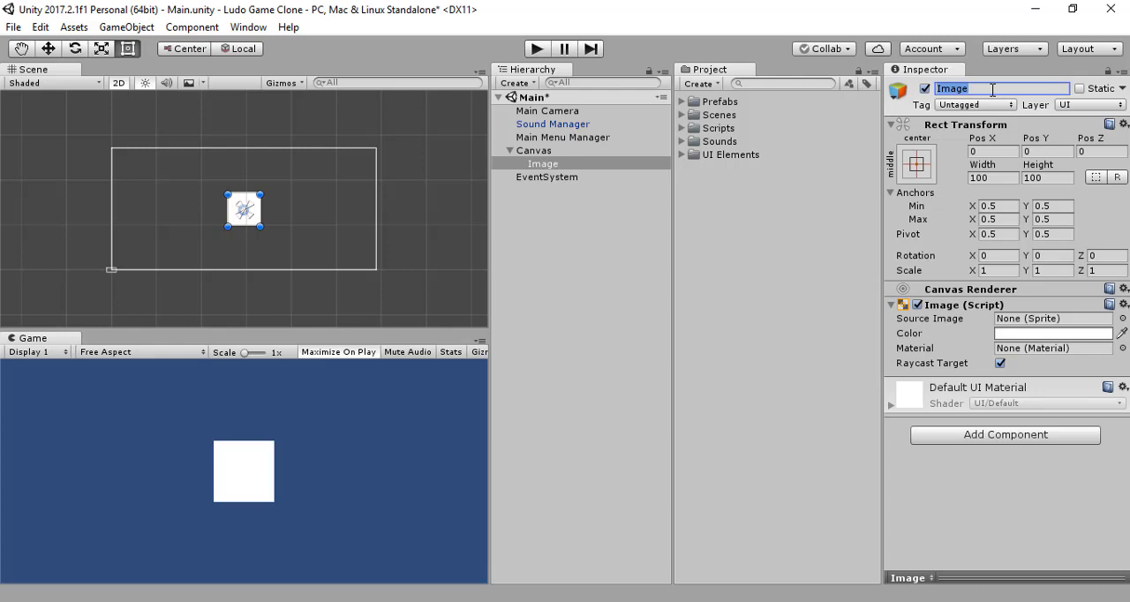
text(Background)
key(Return)
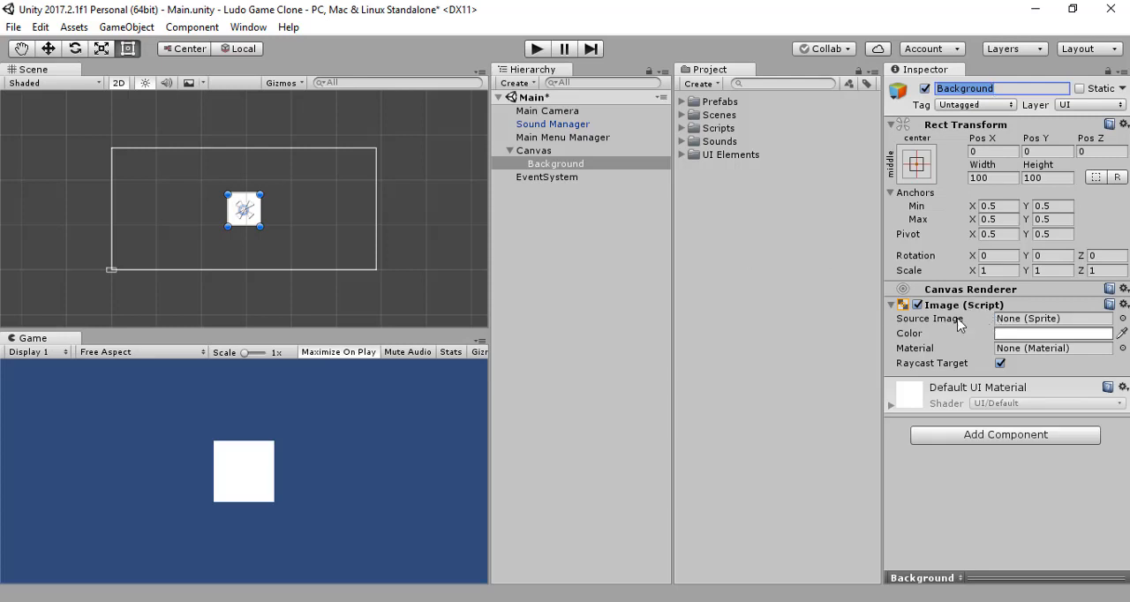
Step: Set the Background image's width to 800 and height to 600
click(1008, 181)
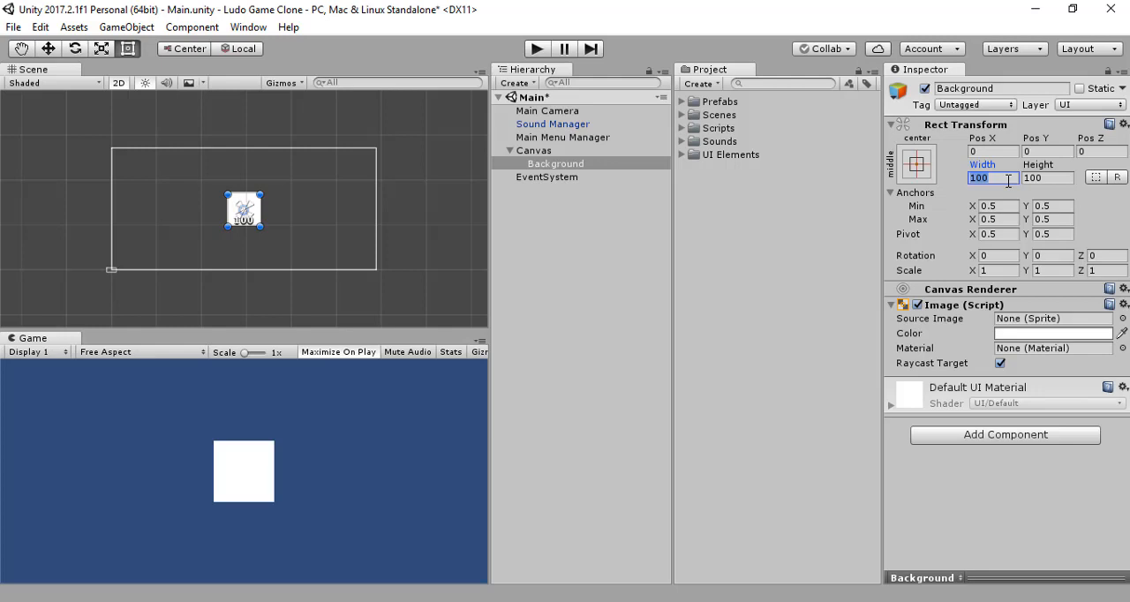
text(8)
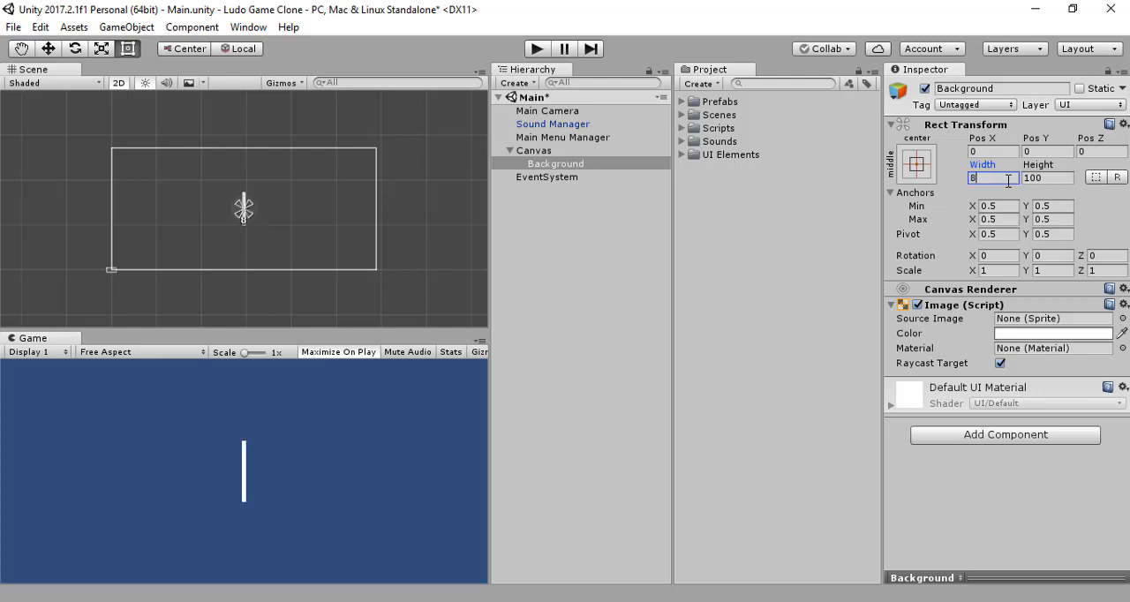
text(00)
click(1047, 180)
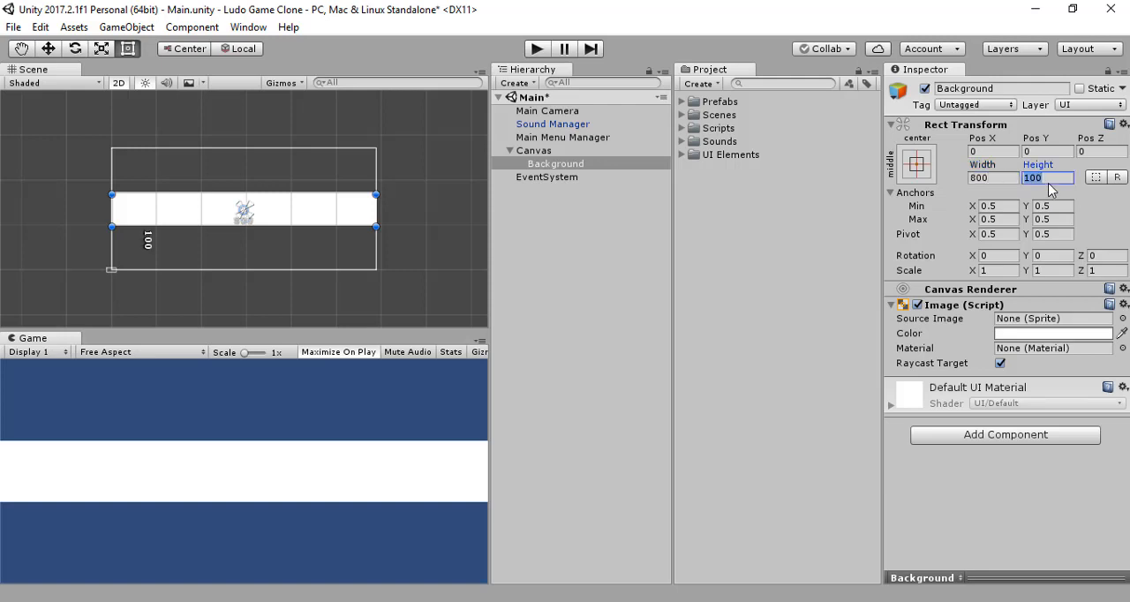
text(600)
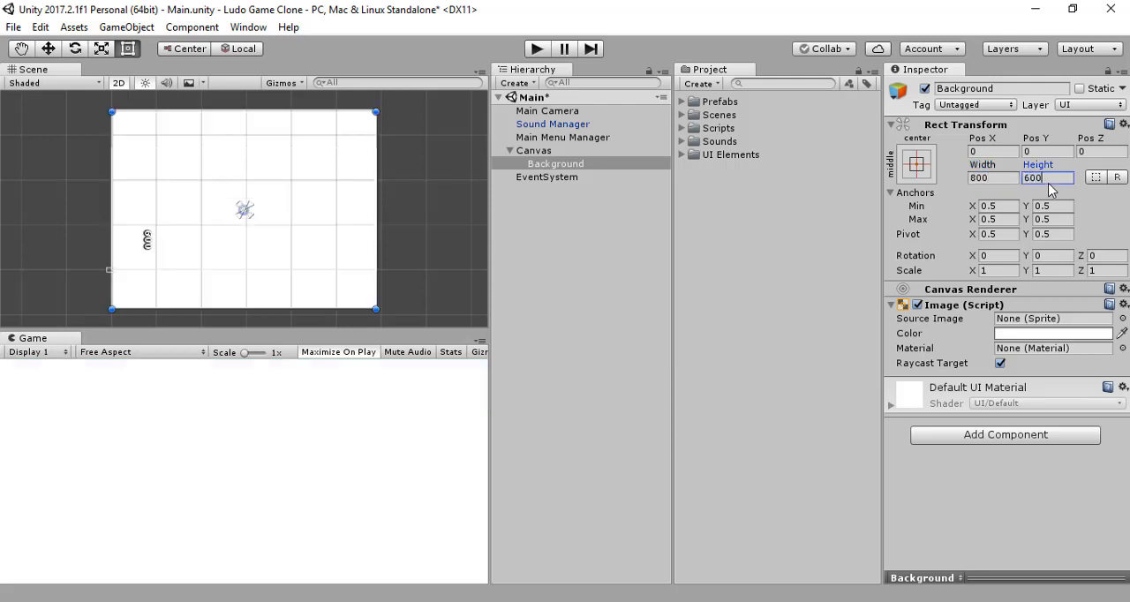
scroll(431, 216, down, 4)
scroll(431, 216, down, 1)
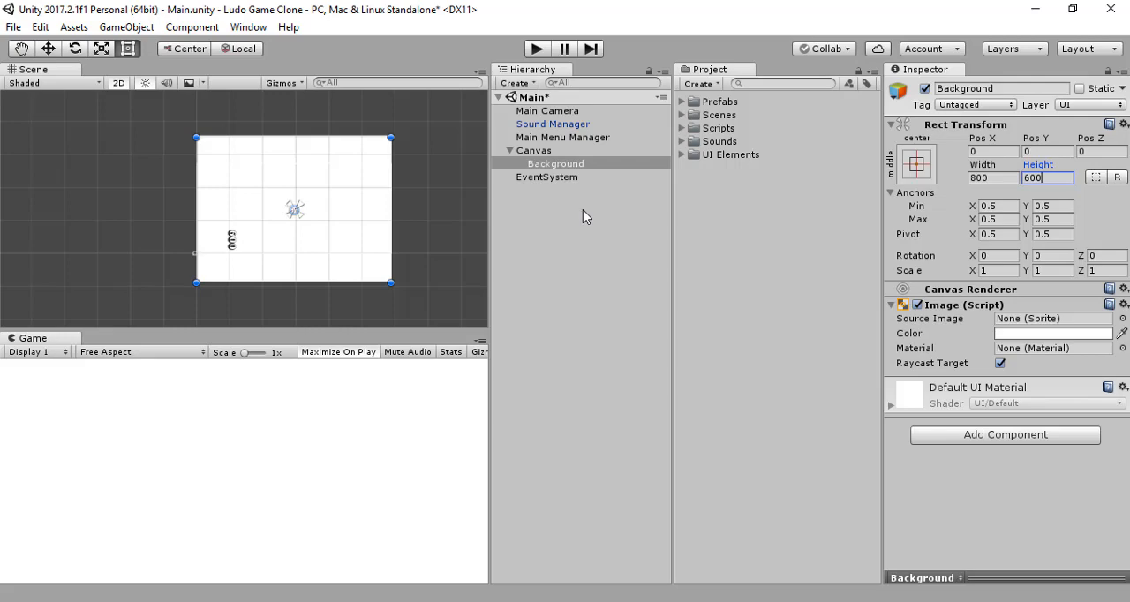
Step: Check the Match setting in the Canvas's Canvas Scaler
click(558, 152)
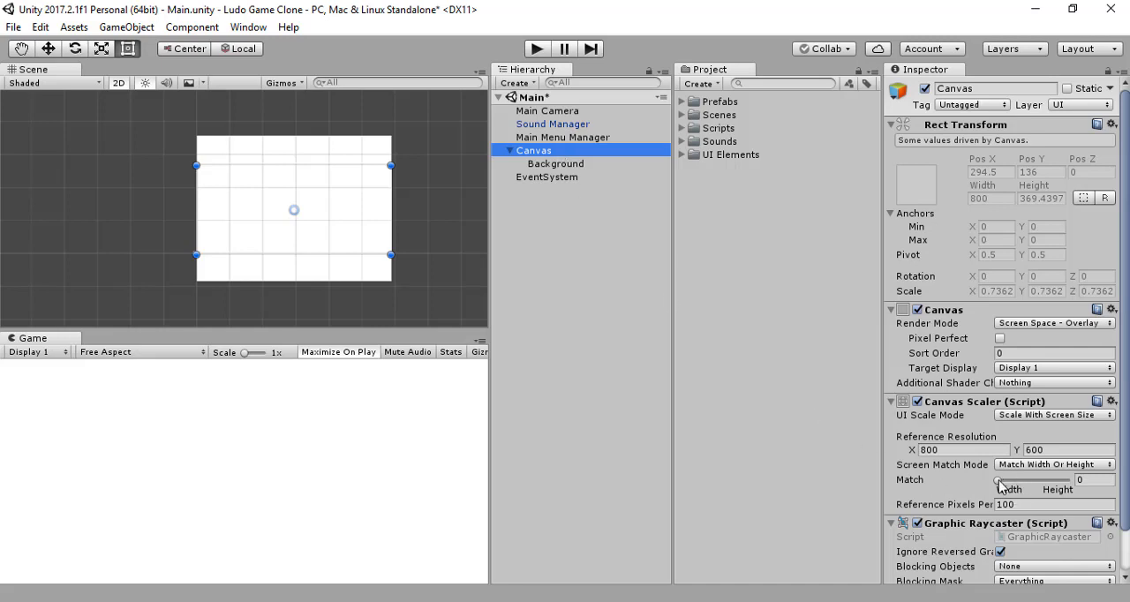
drag(998, 481, 916, 484)
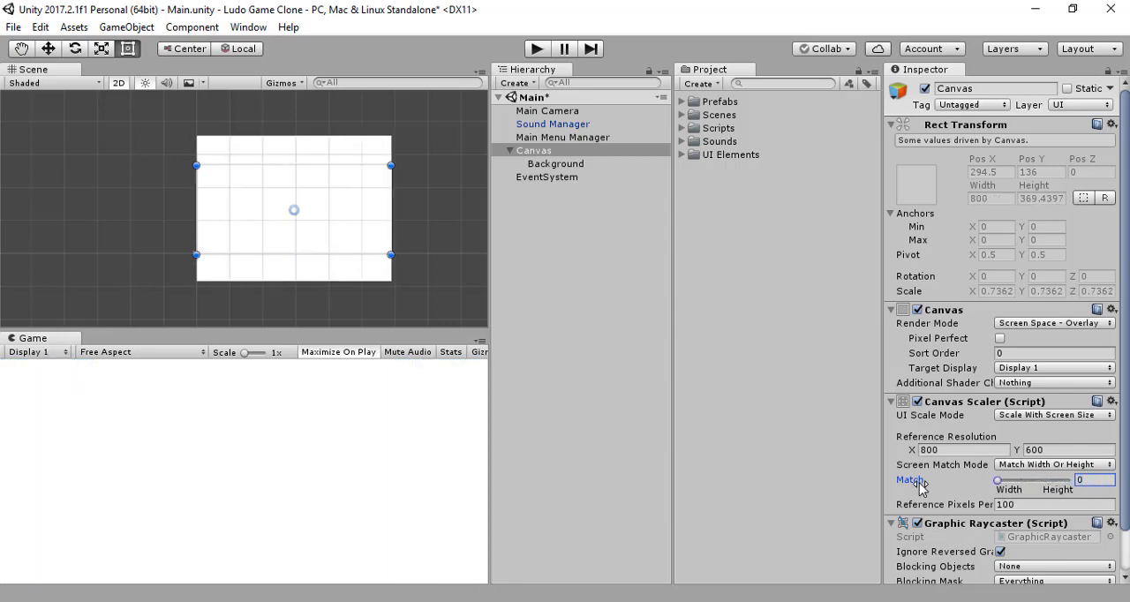
click(600, 285)
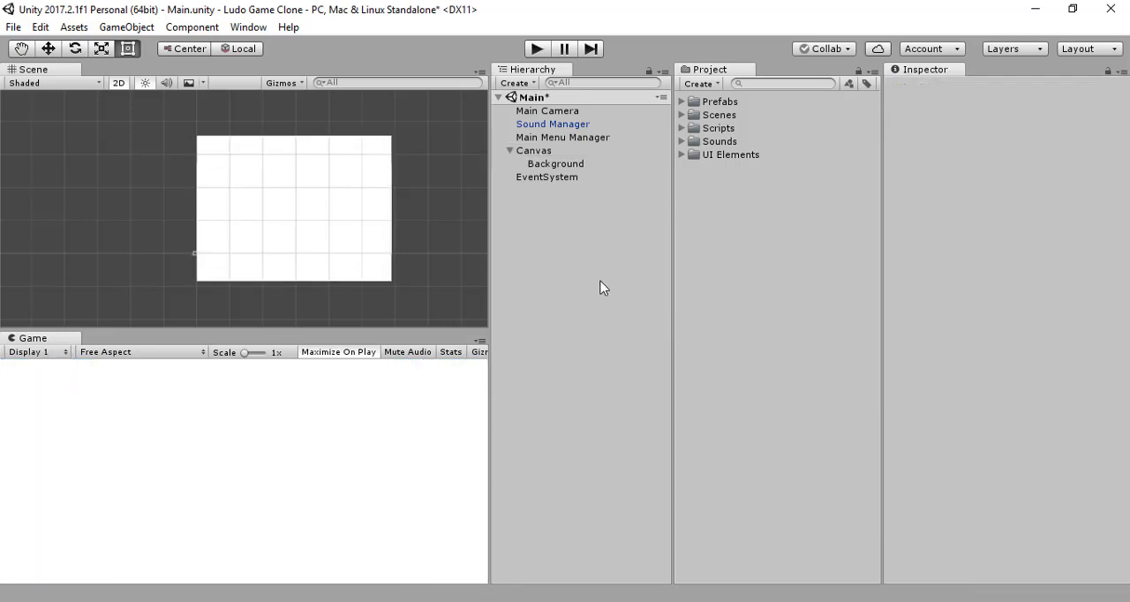
Step: Resize the Background image to a width of 500 and a height of 500
click(563, 167)
click(997, 177)
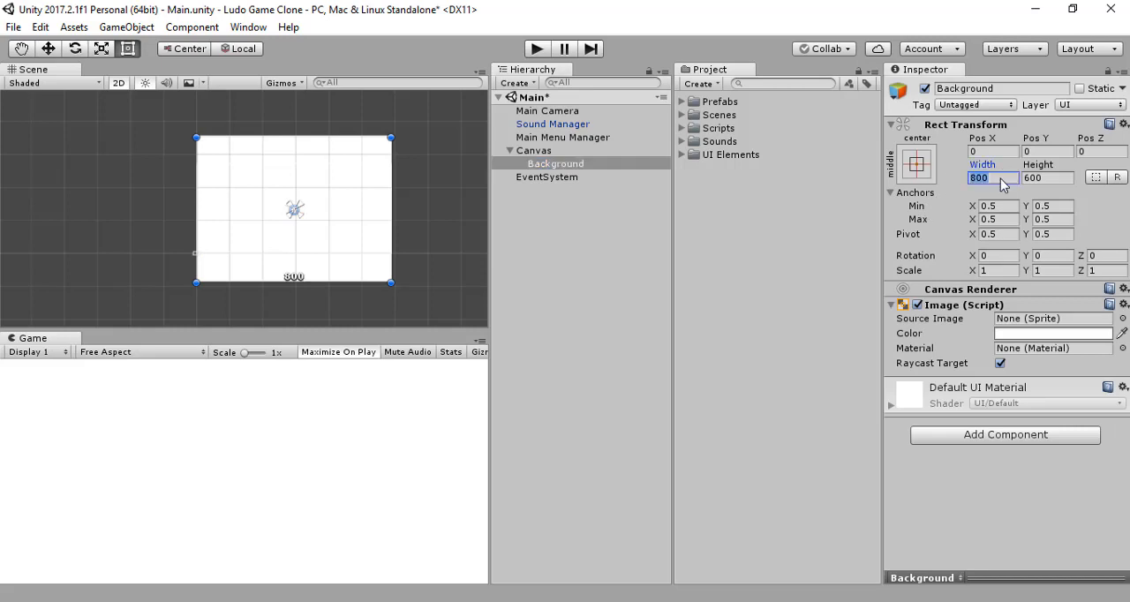
text(500)
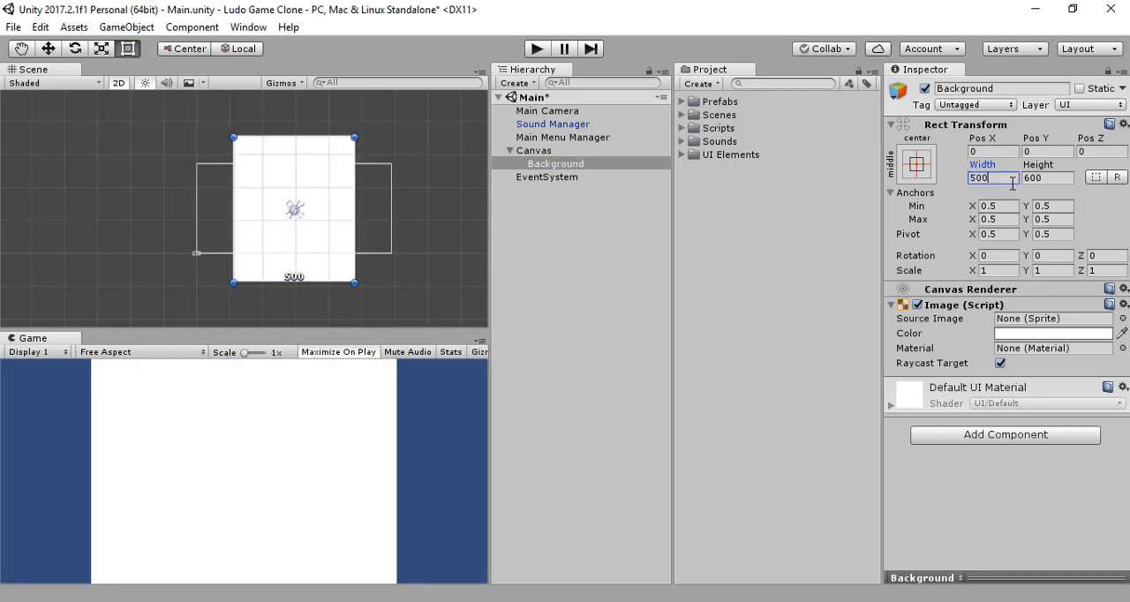
click(1050, 181)
text(500)
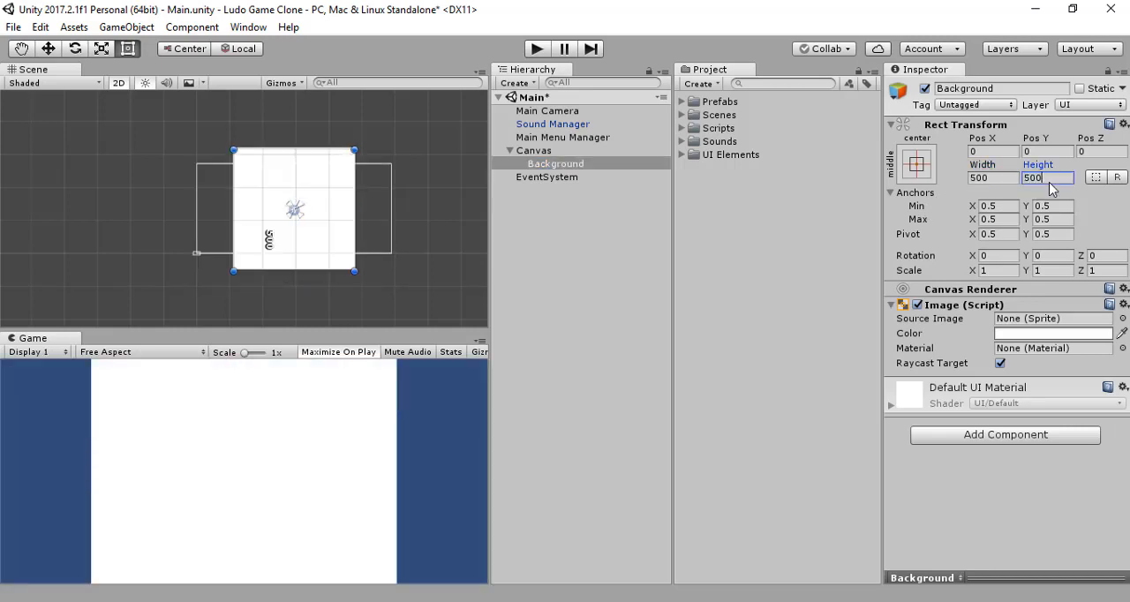
Step: Set the Background image's width to 800 and its height to 400
click(1002, 181)
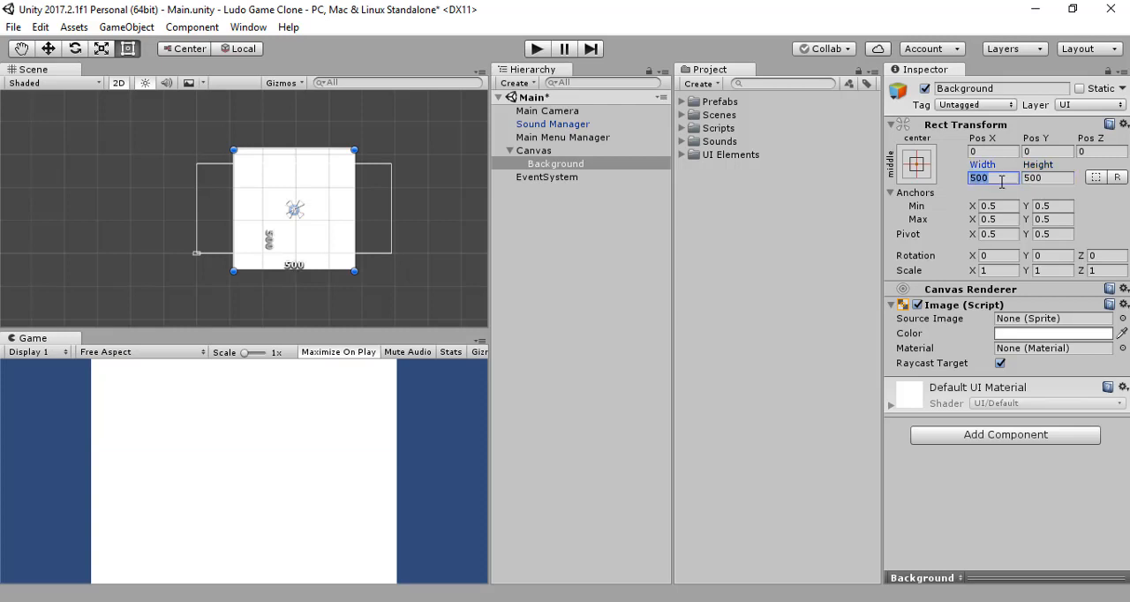
text(800)
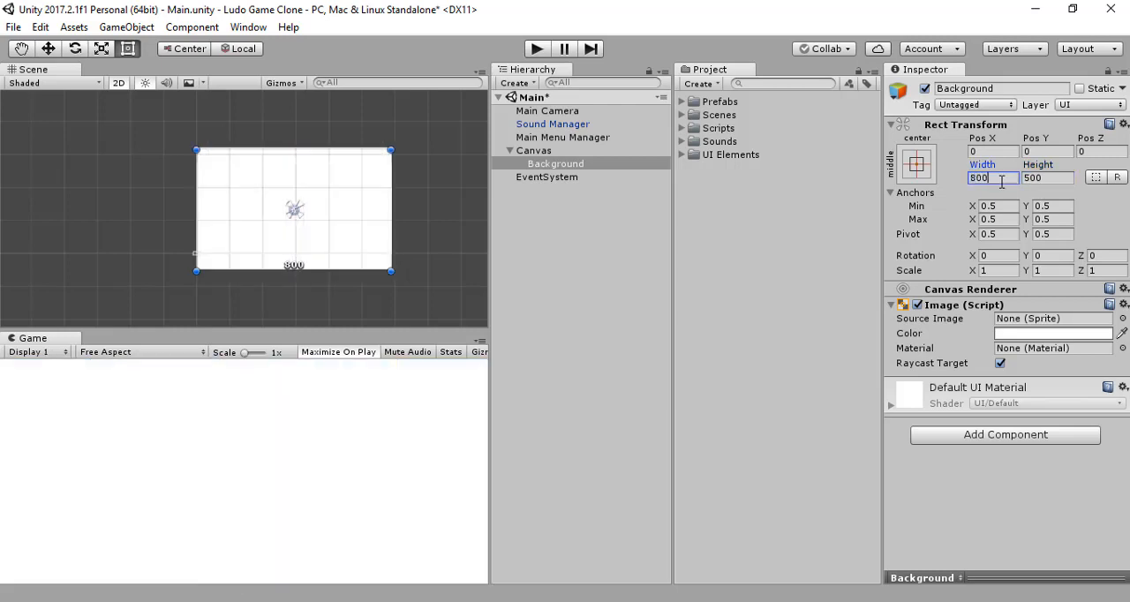
click(1051, 181)
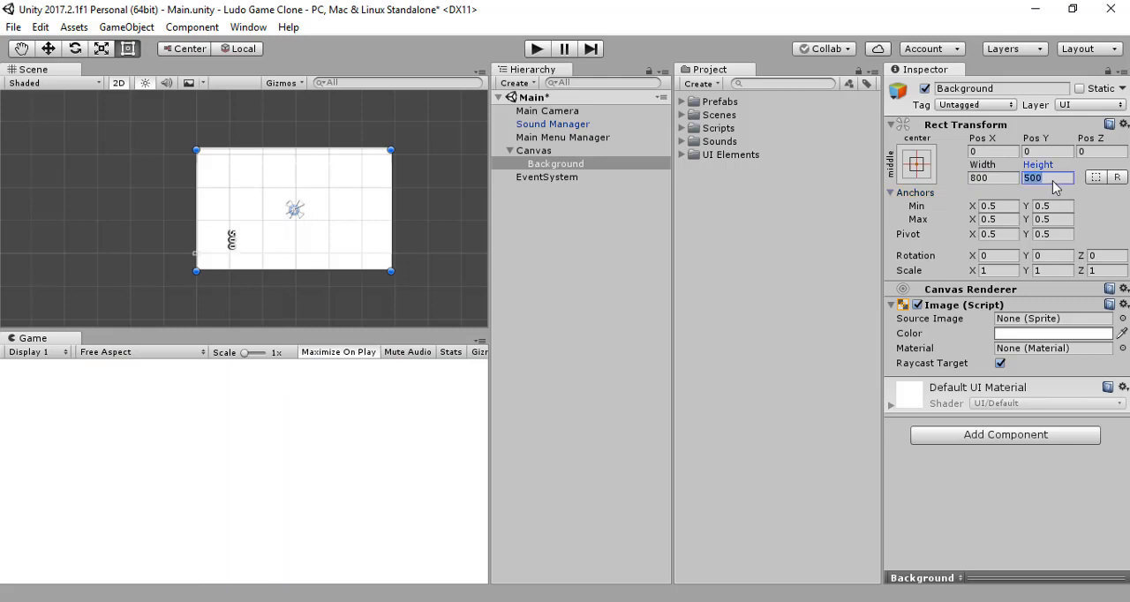
text(400)
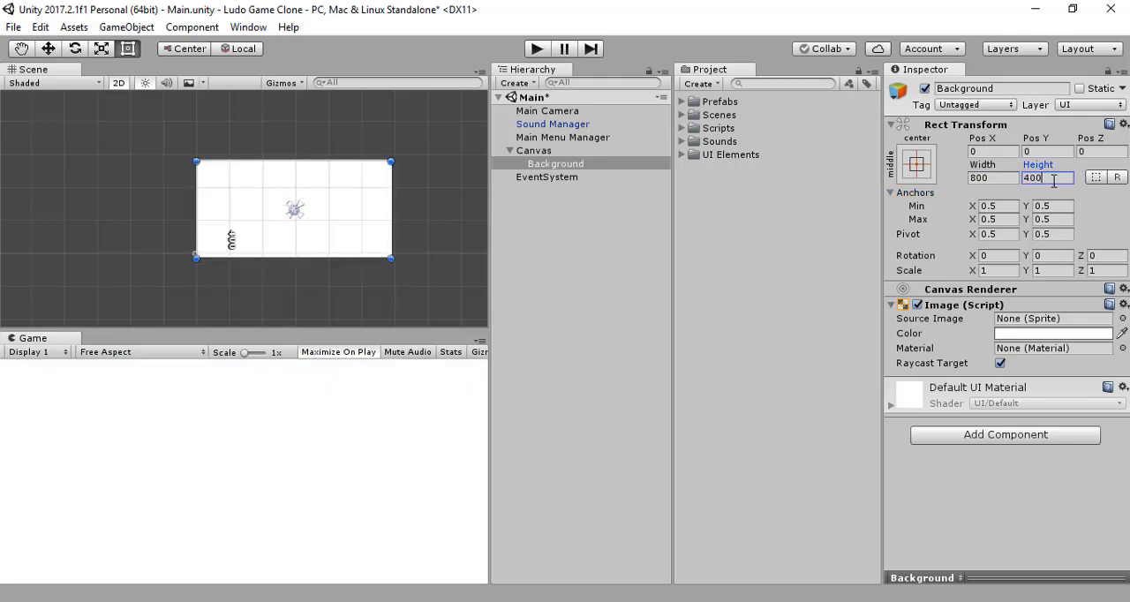
click(556, 266)
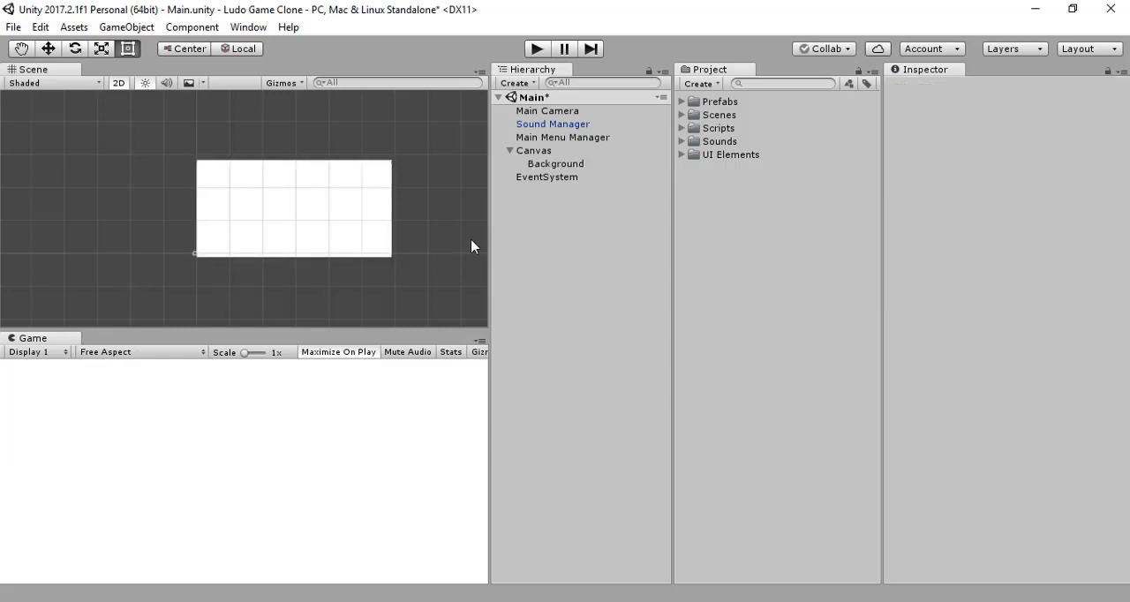
Step: Review the Canvas's dimensions and the anchor presets available for the Background image
click(520, 151)
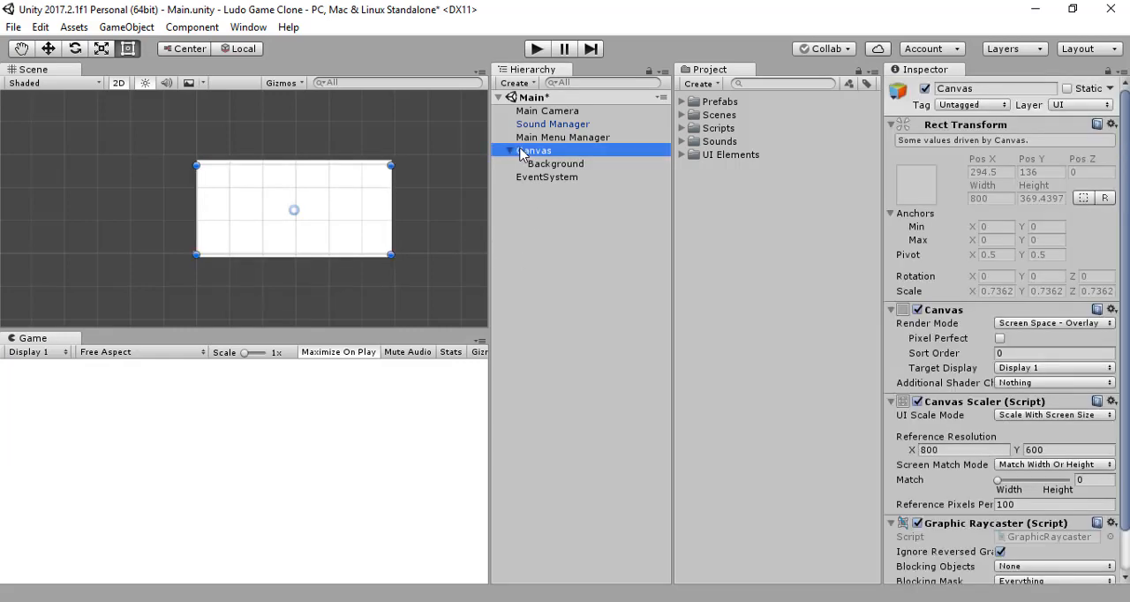
click(545, 219)
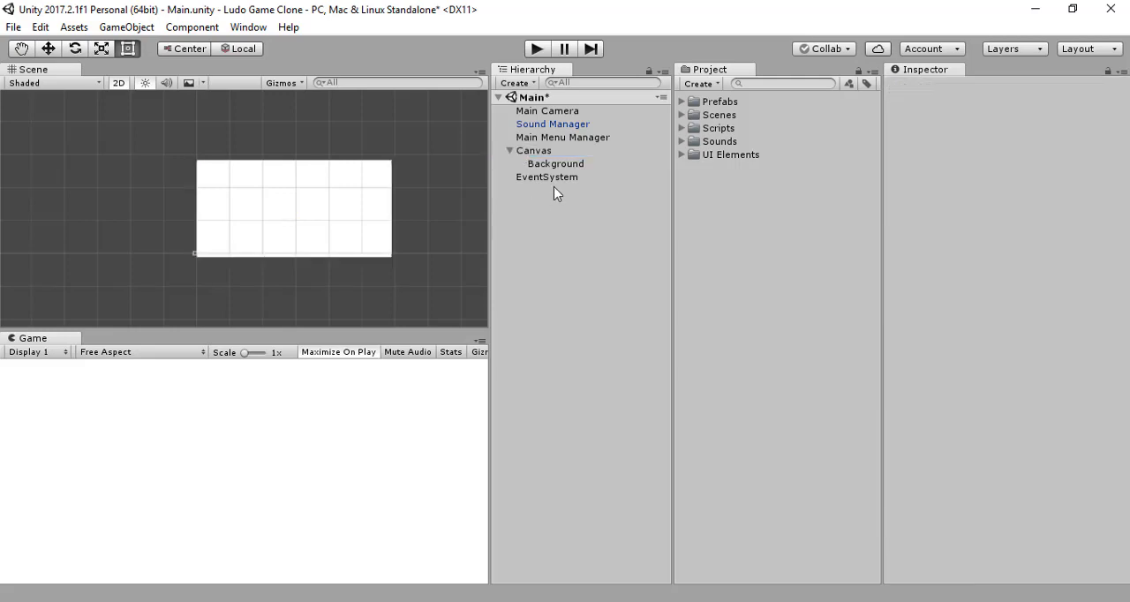
click(569, 166)
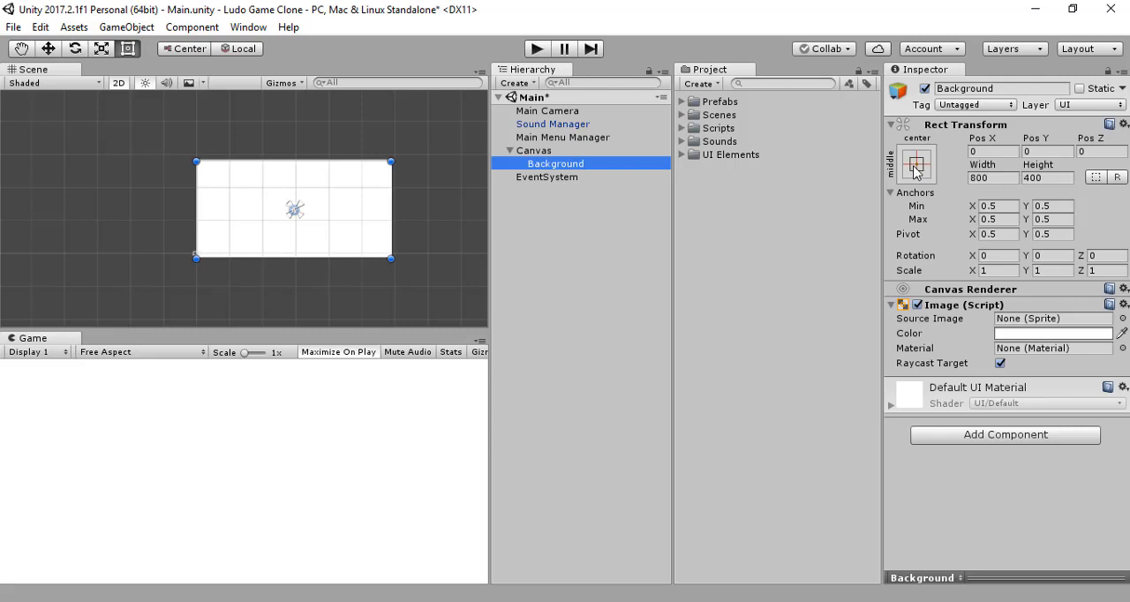
click(914, 170)
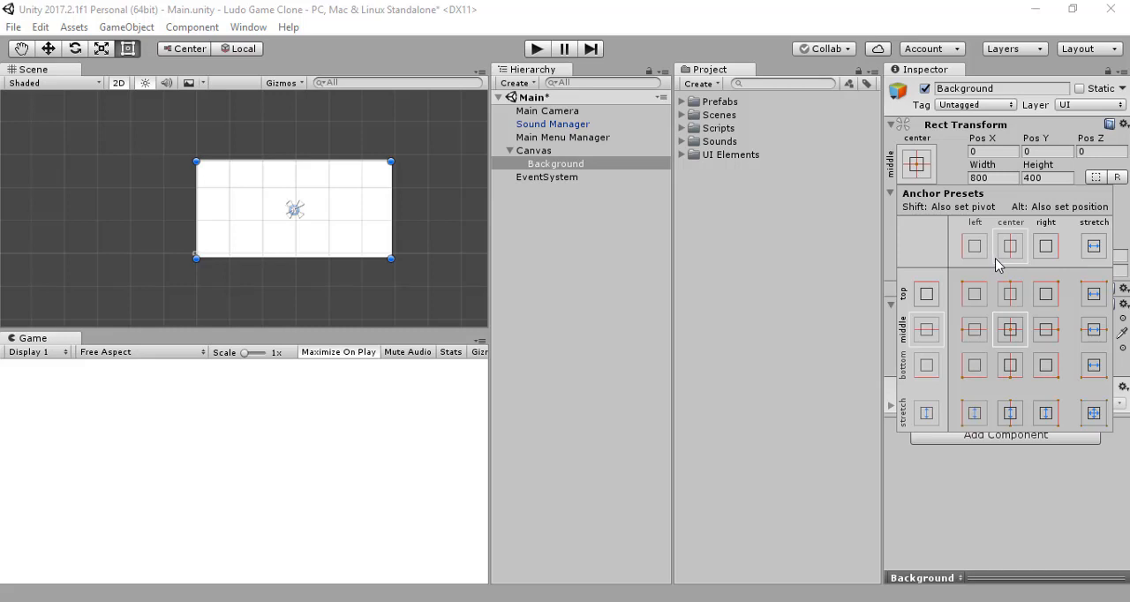
click(660, 246)
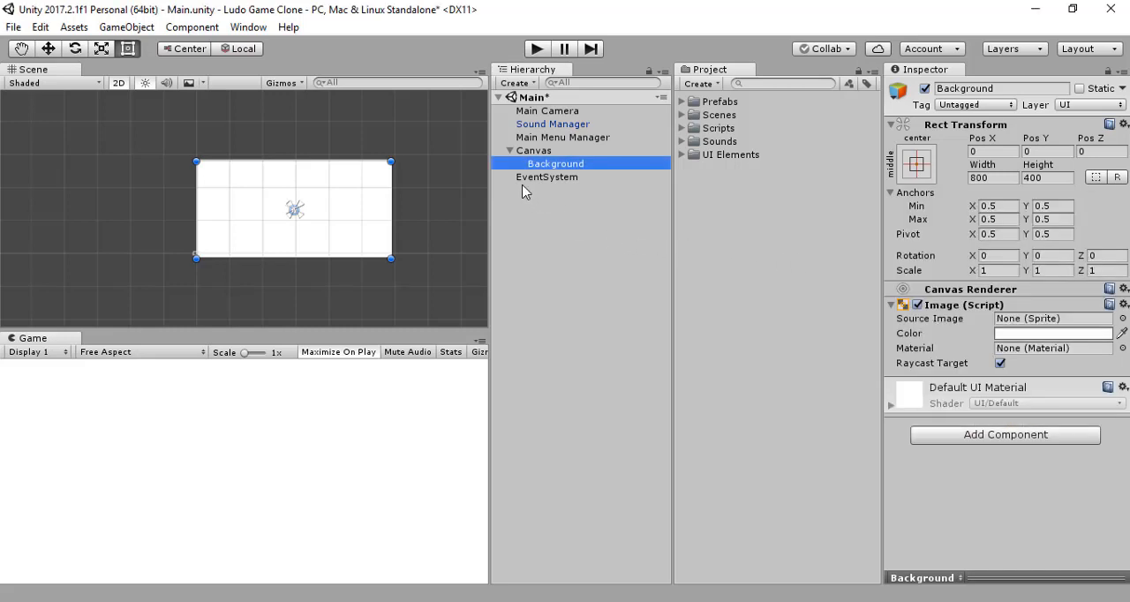
Step: Set the Background image's height to 370 to fit the Canvas's height
click(534, 152)
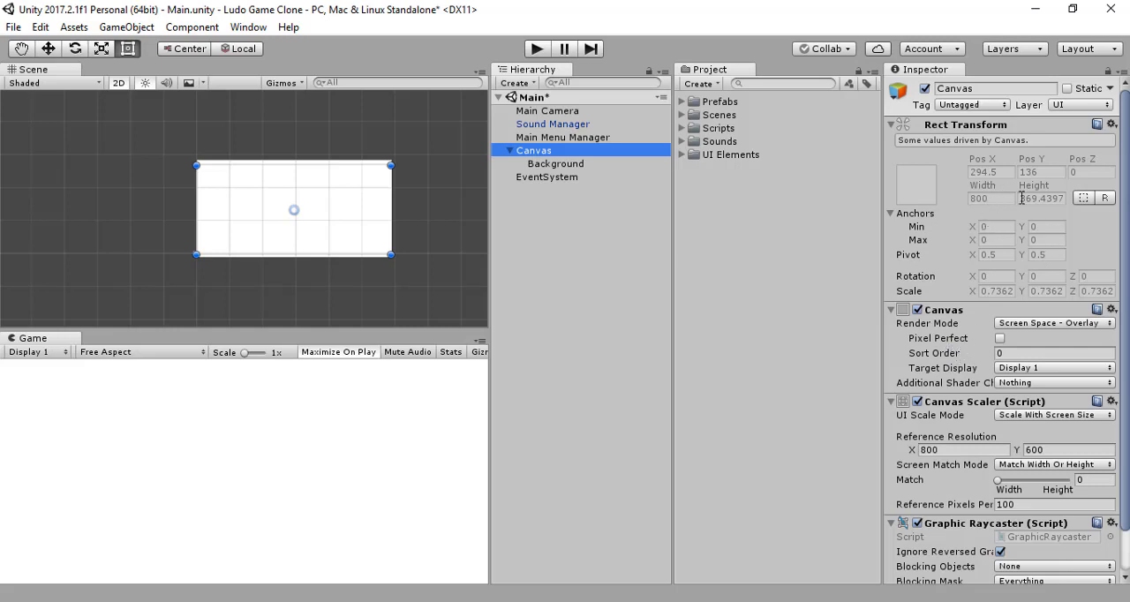
click(573, 164)
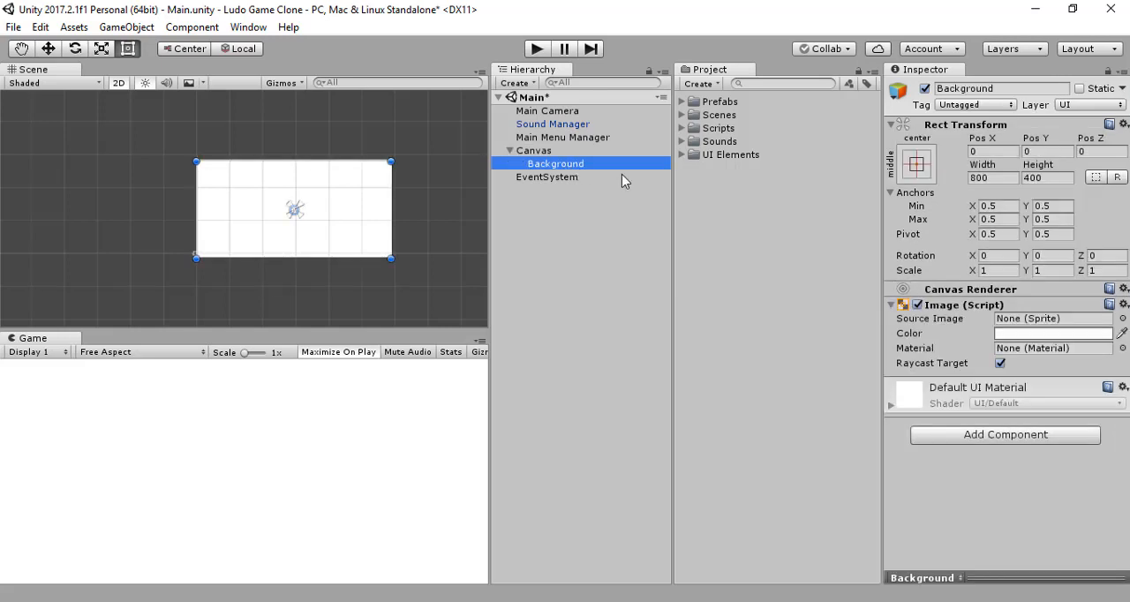
click(1044, 178)
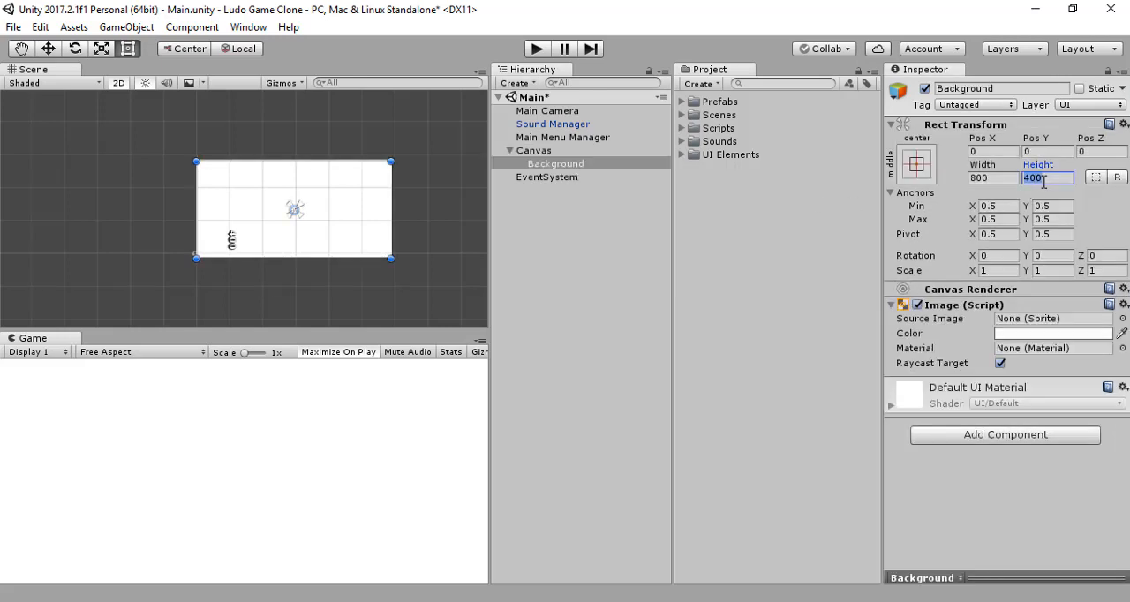
text(3)
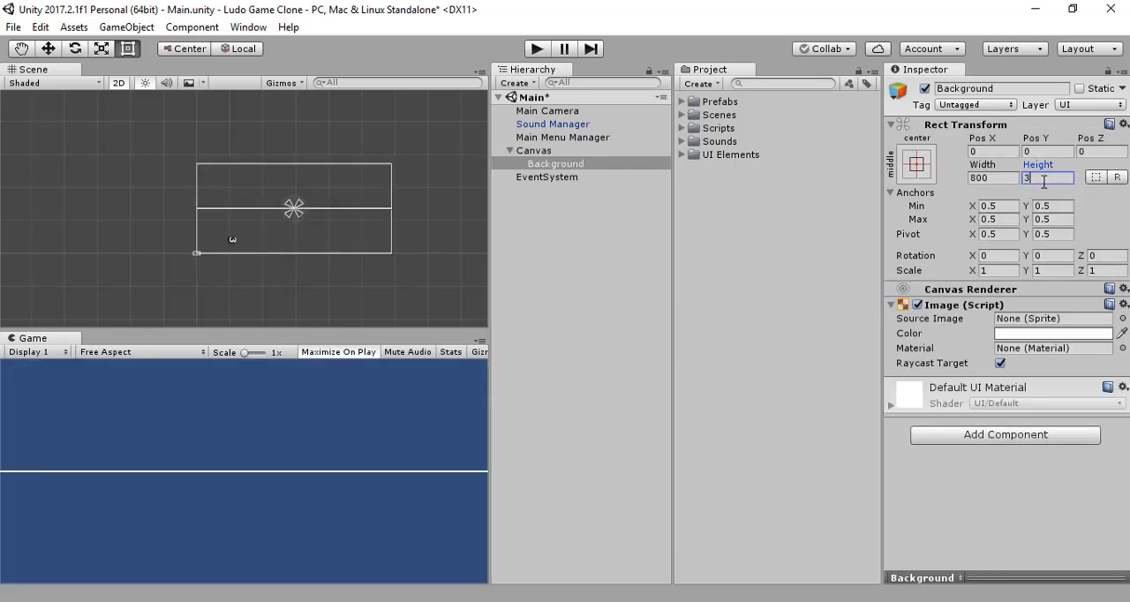
text(70)
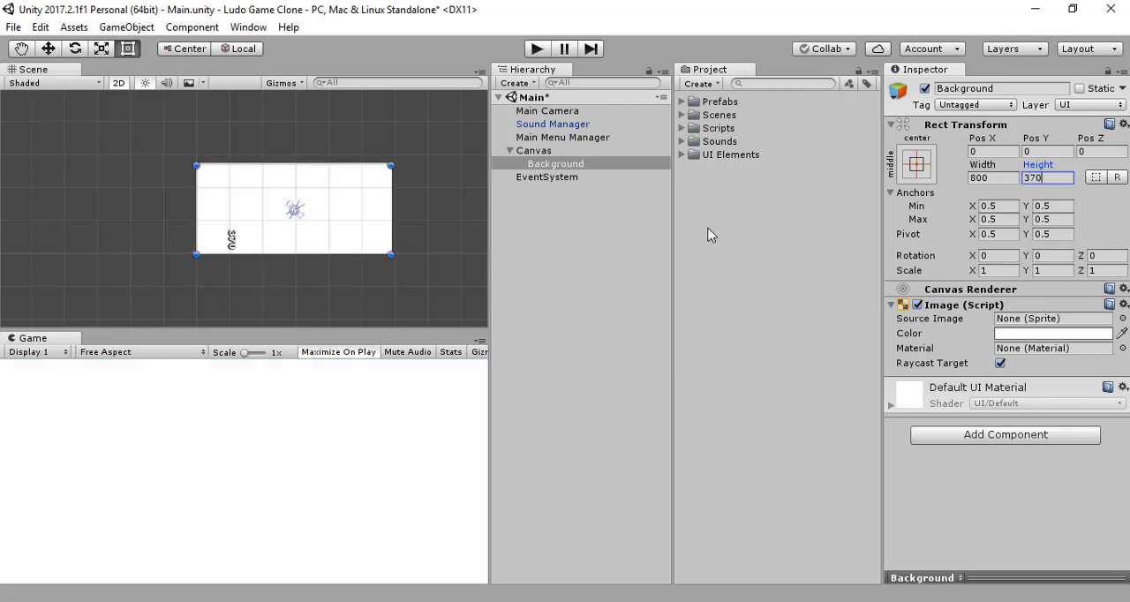
click(553, 241)
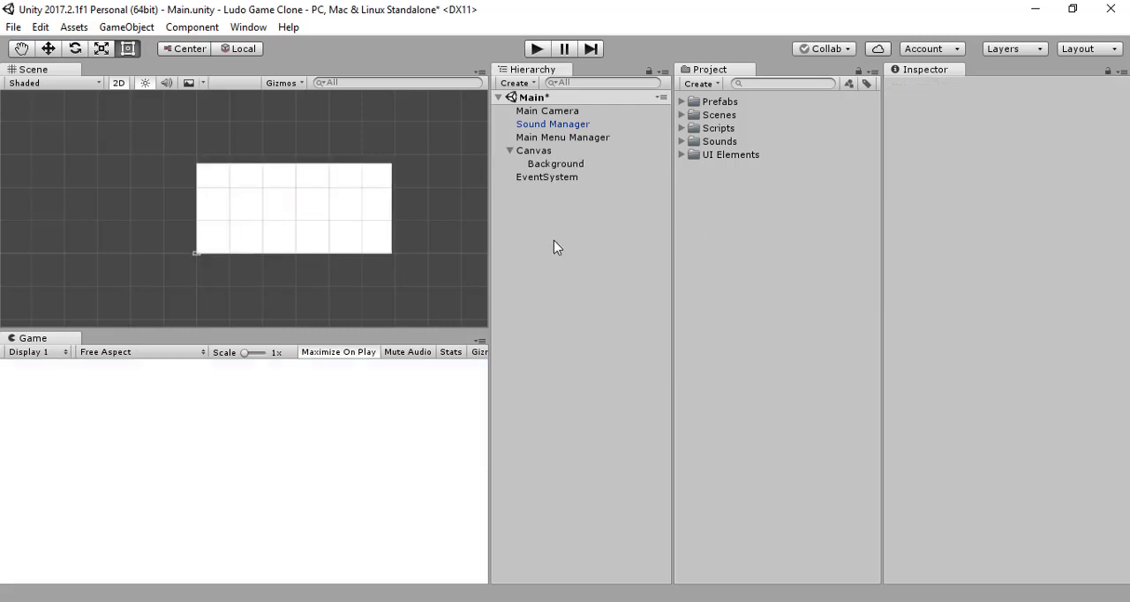
Step: Compare the Background image's size and coverage with the Canvas's rectangle, and review the Canvas Scaler settings
click(545, 153)
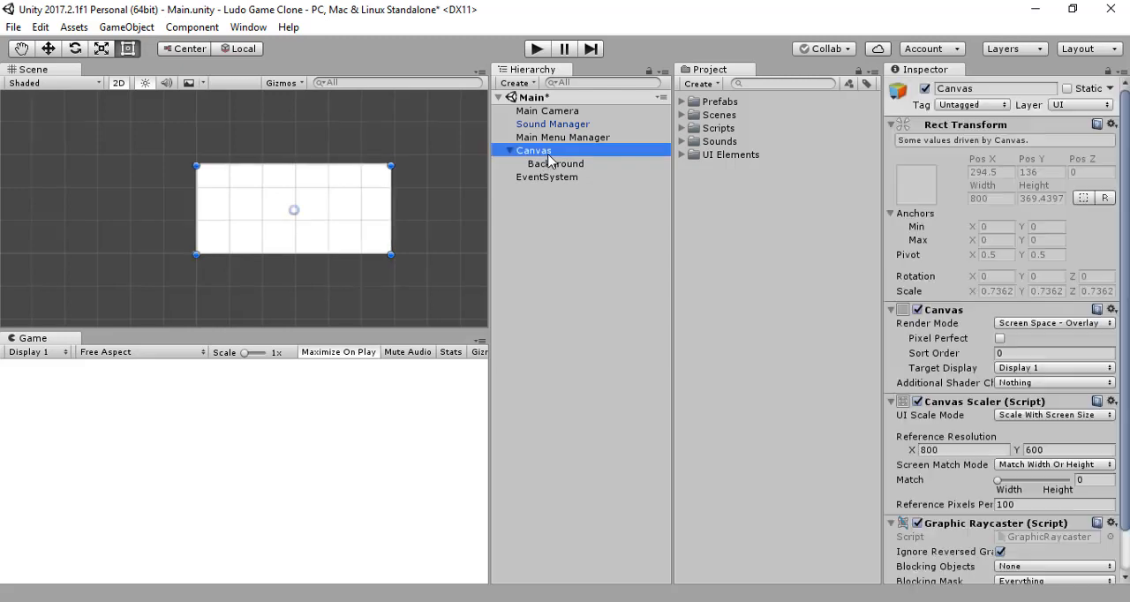
double_click(547, 154)
scroll(262, 215, up, 12)
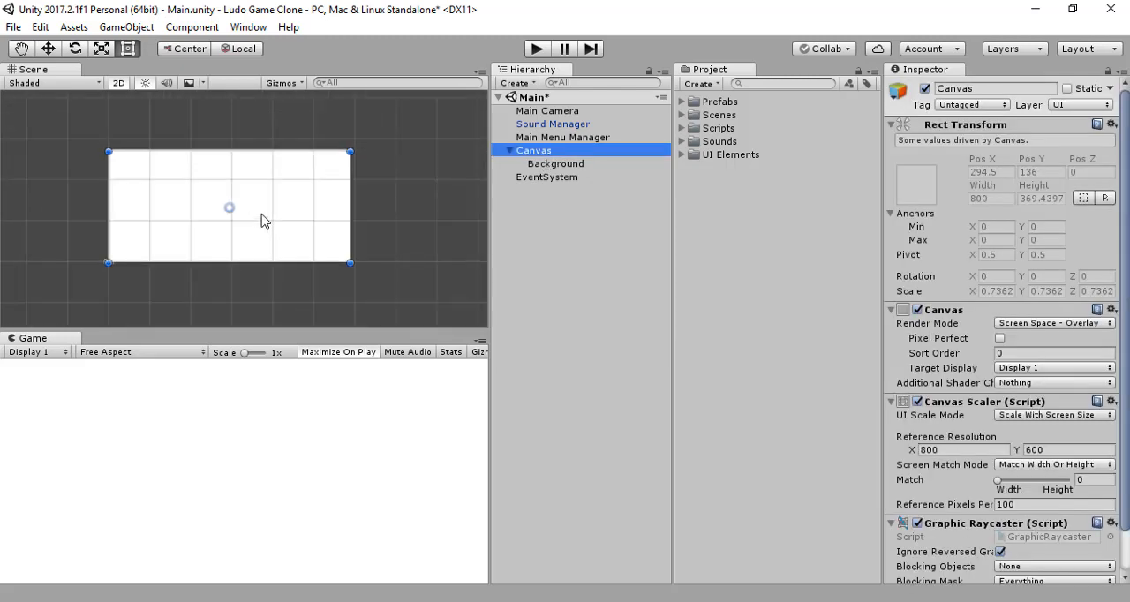
scroll(261, 220, up, 3)
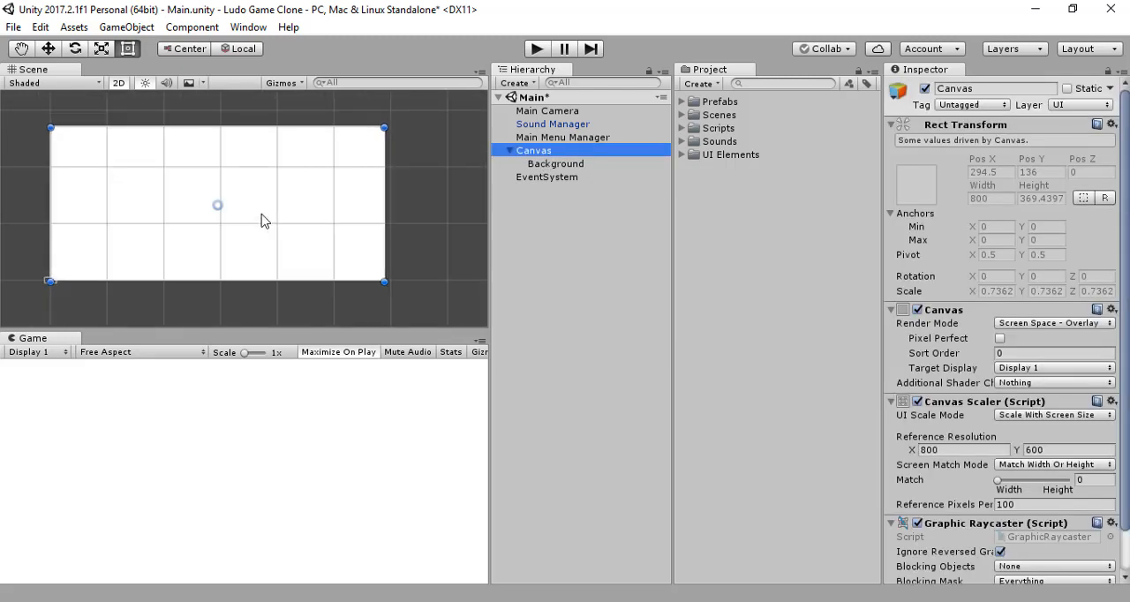
scroll(262, 221, down, 1)
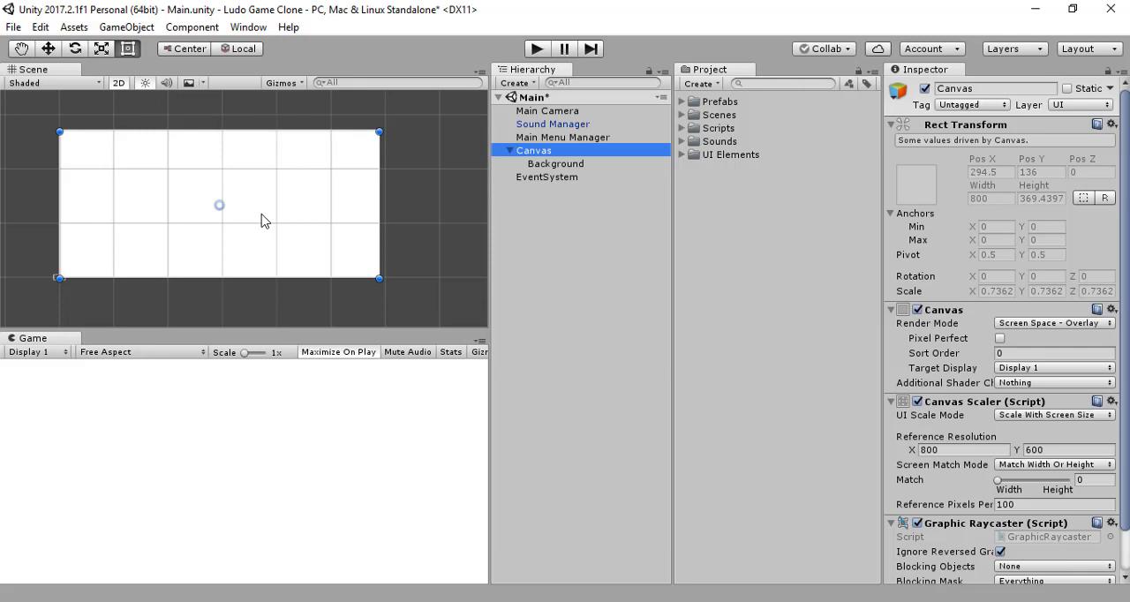
scroll(262, 221, down, 1)
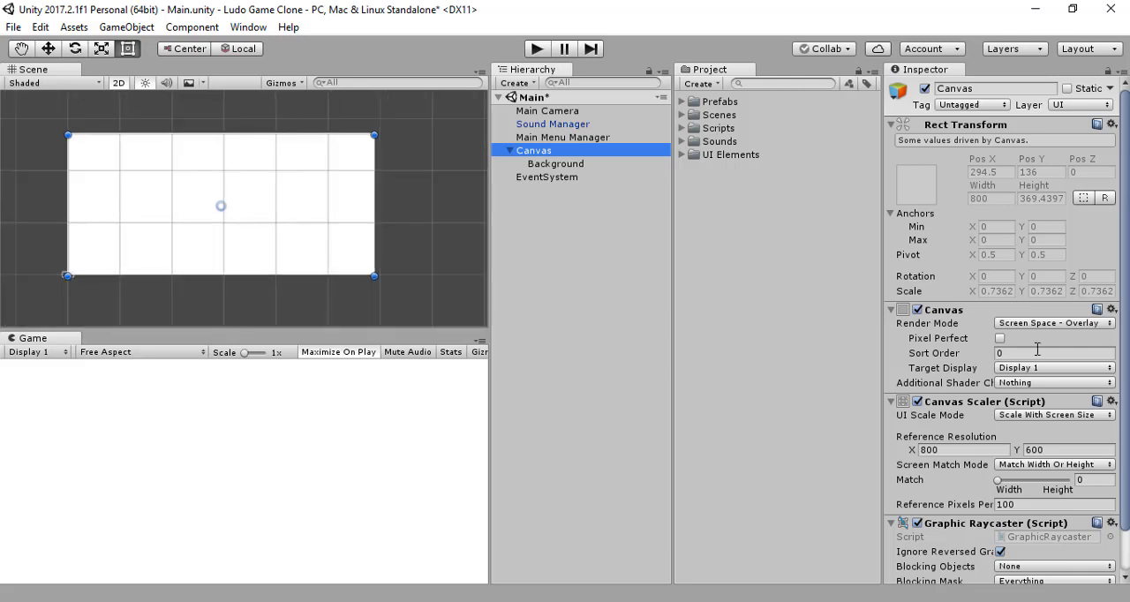
scroll(1030, 409, down, 1)
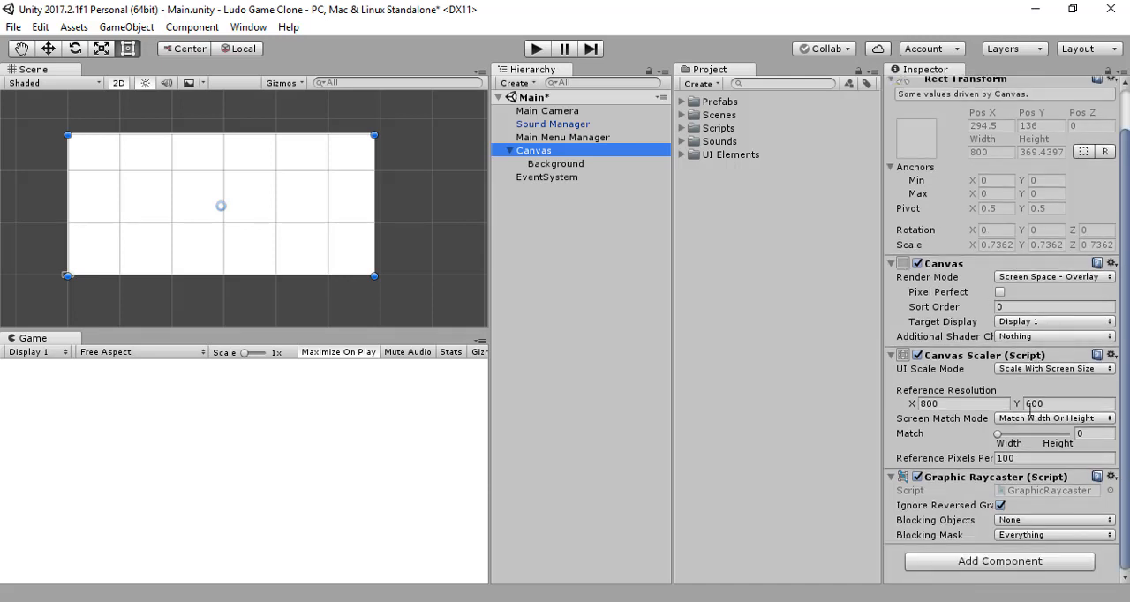
click(529, 243)
click(574, 164)
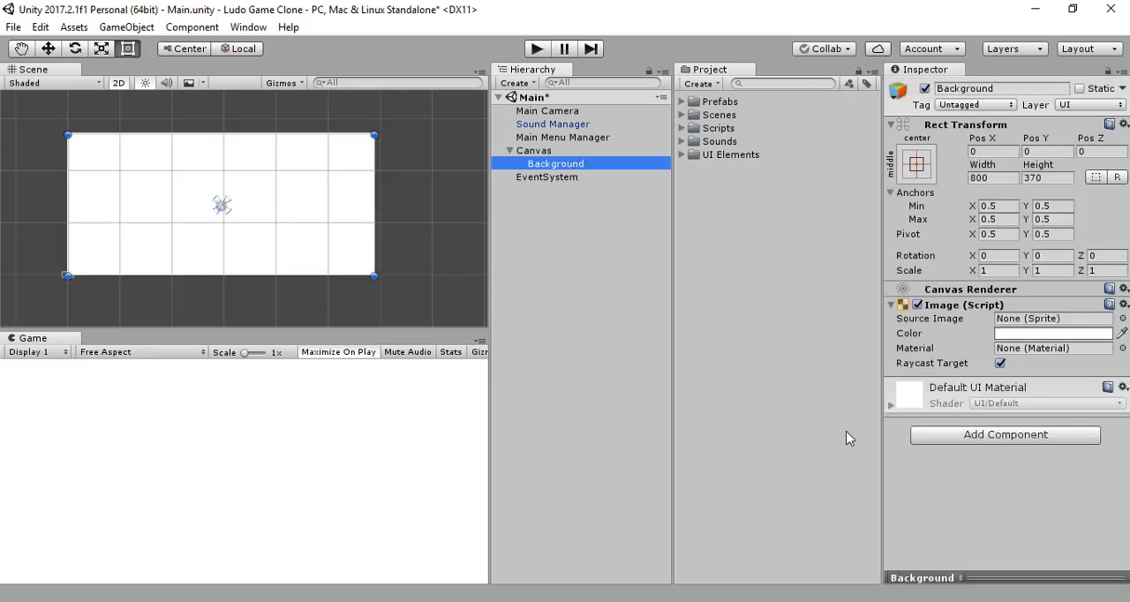
click(559, 229)
click(556, 150)
click(536, 165)
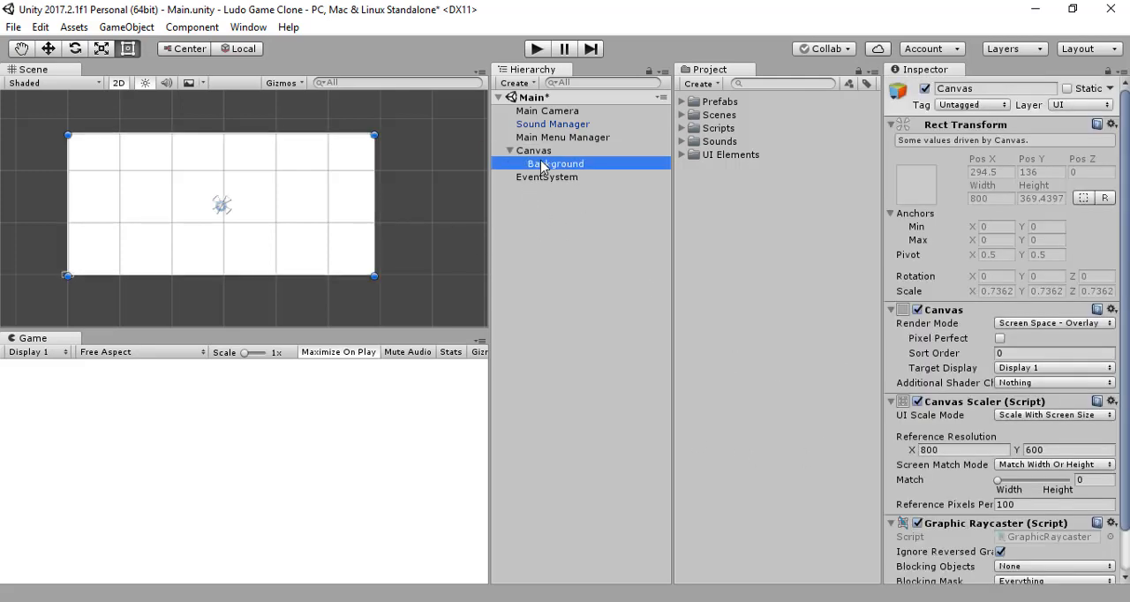
Step: Assign the old-paper sprite from the UI Elements folder as the Background image's source image
click(682, 155)
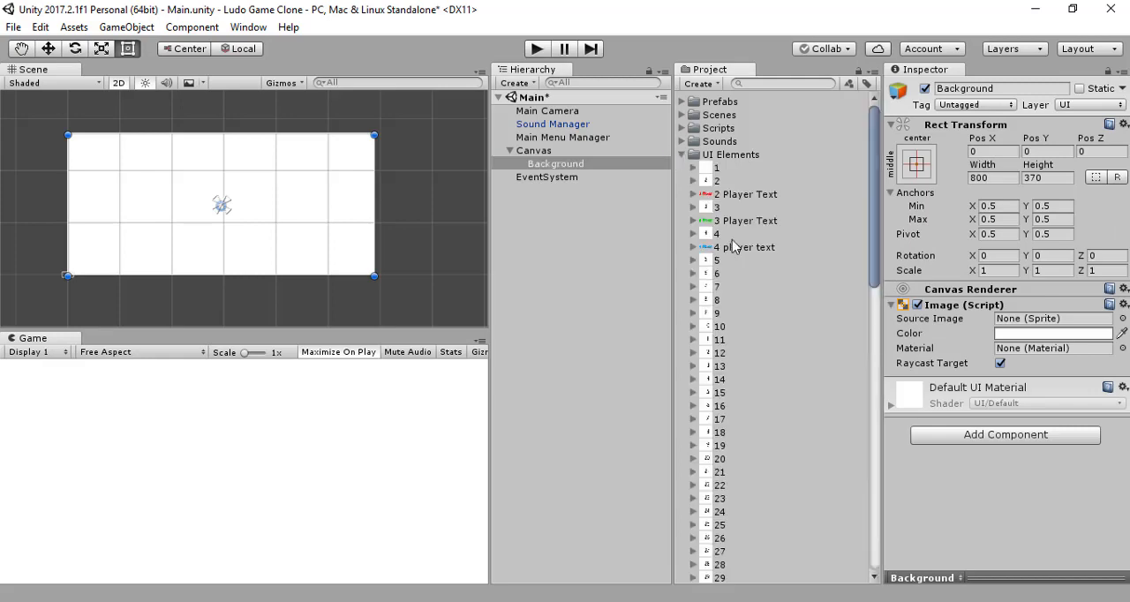
scroll(737, 256, down, 4)
scroll(745, 279, down, 10)
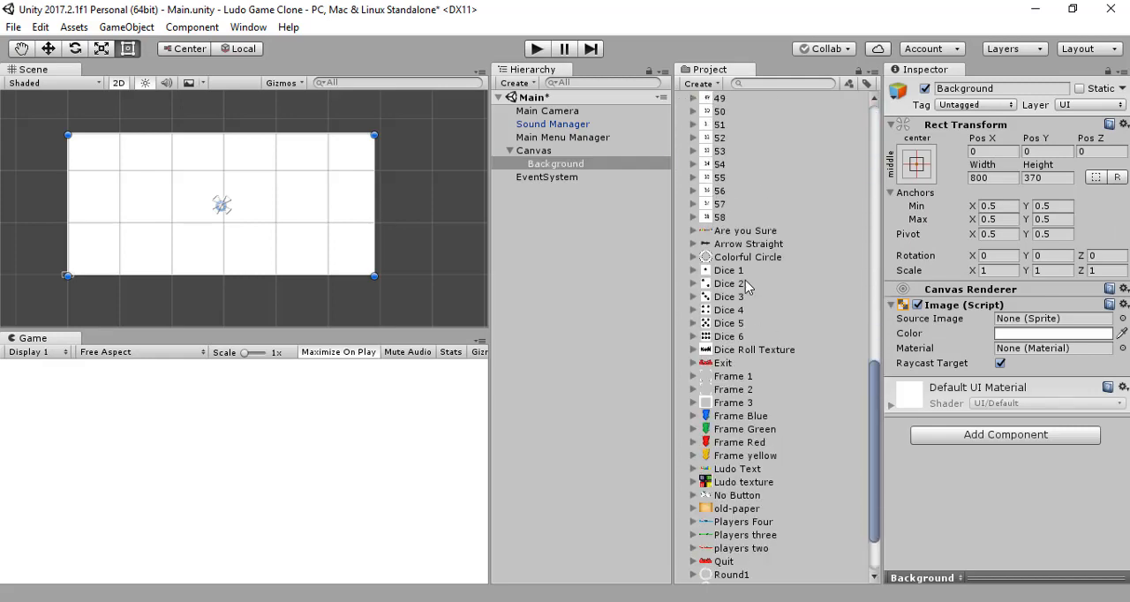
scroll(745, 280, down, 3)
drag(752, 432, 1062, 325)
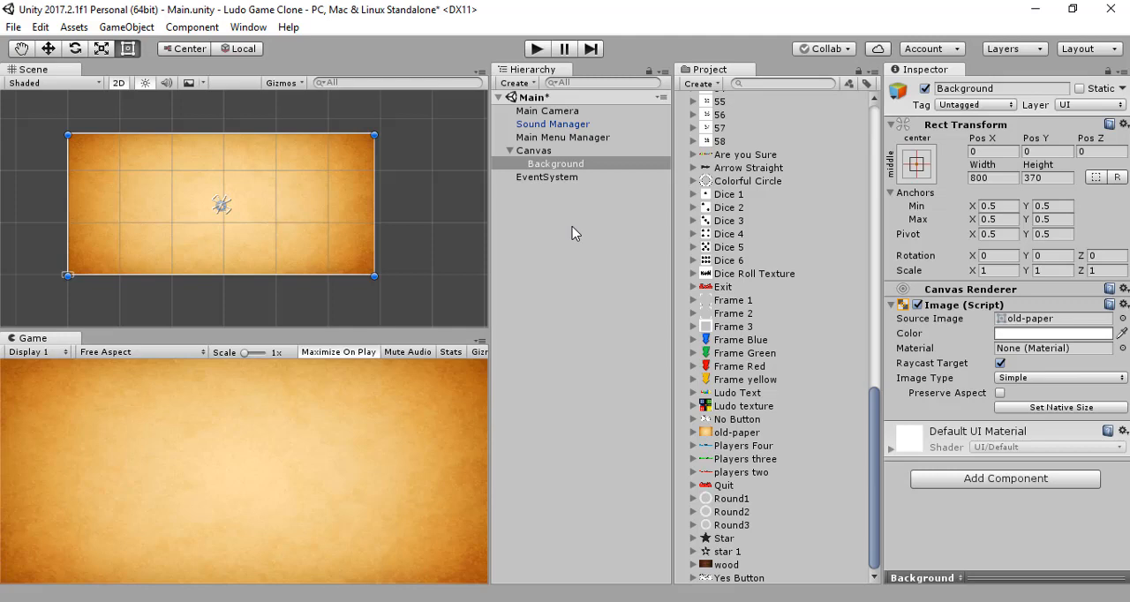
click(564, 150)
right_click(565, 150)
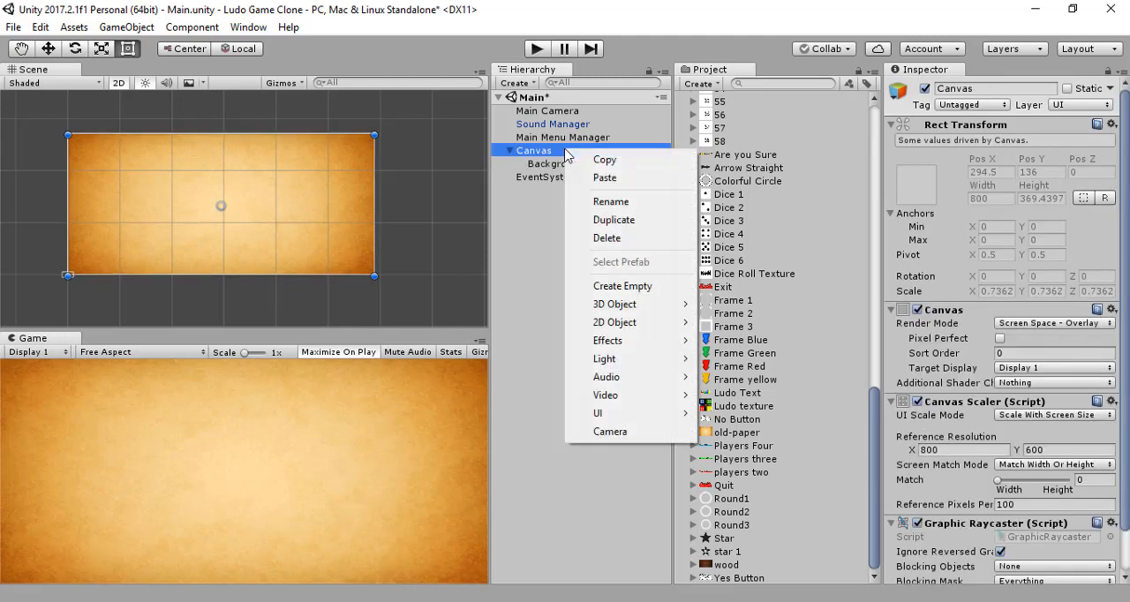
click(525, 212)
Step: Set the Canvas Scaler's reference resolution to 1280 by 720
click(535, 154)
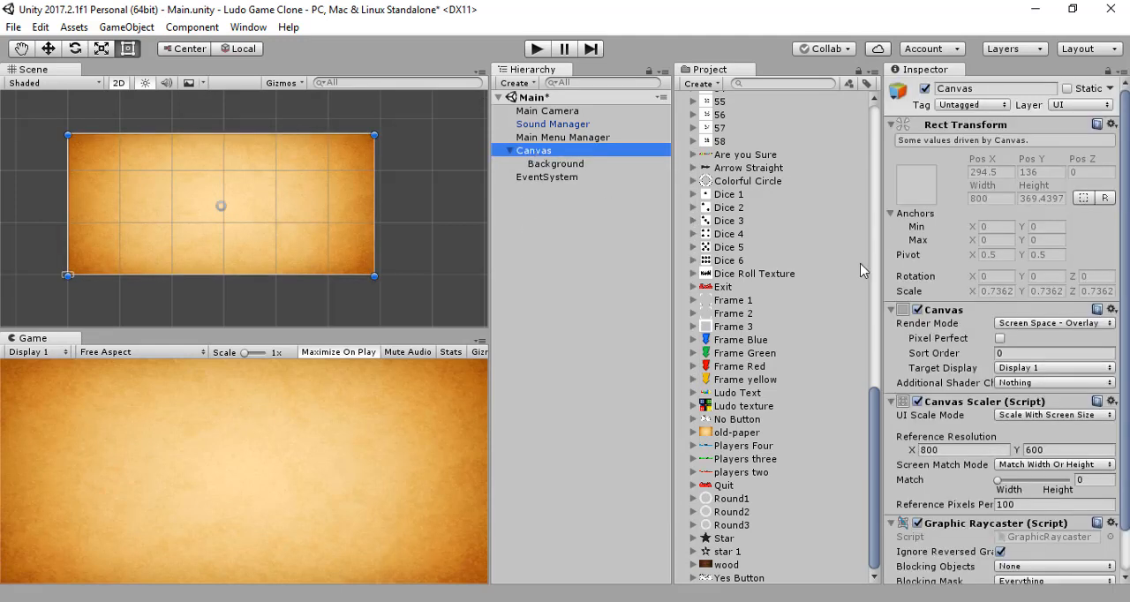
click(960, 449)
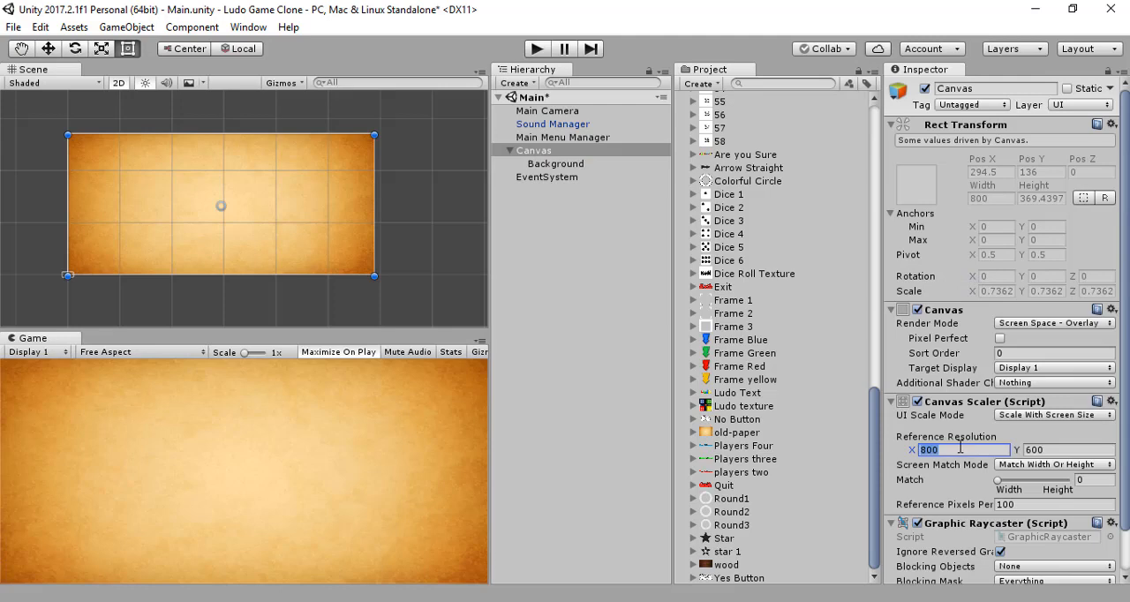
text(122)
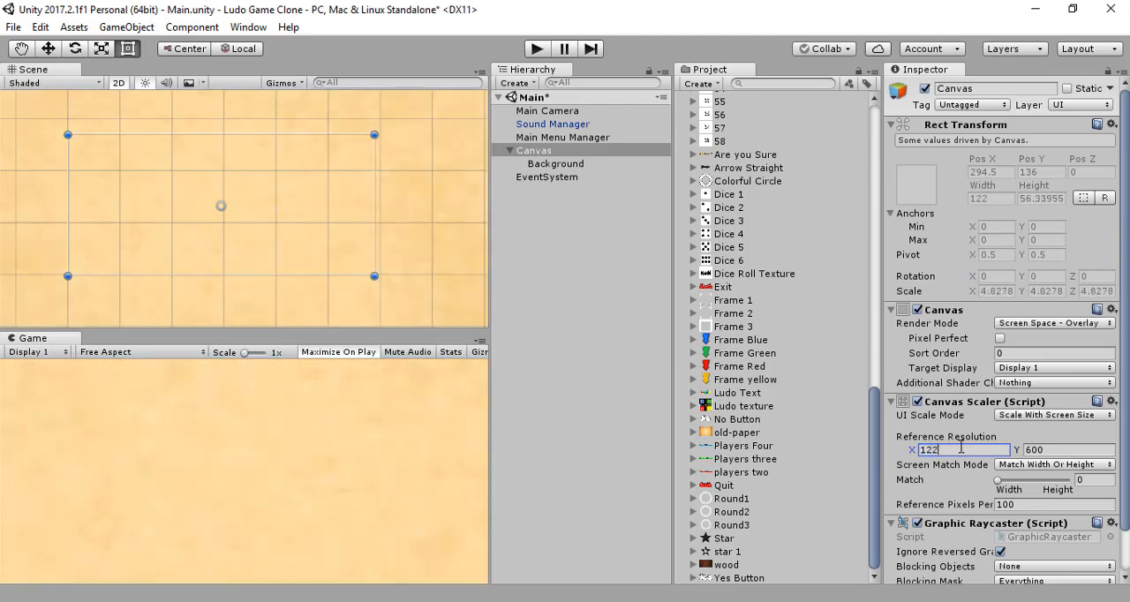
text(00)
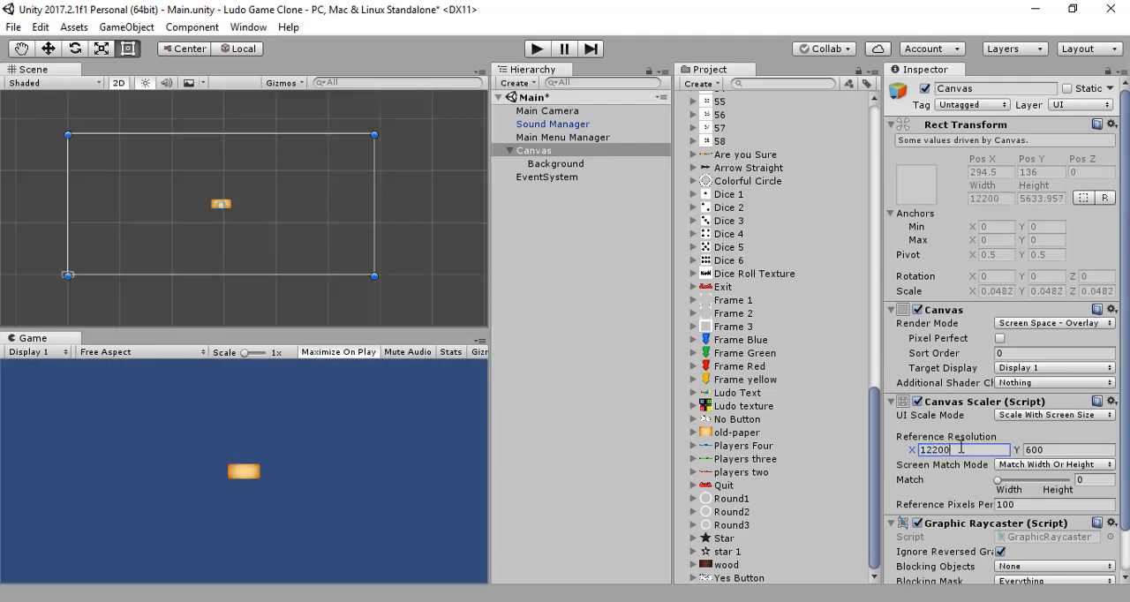
key(BackSpace)
key(BackSpace)
key(BackSpace)
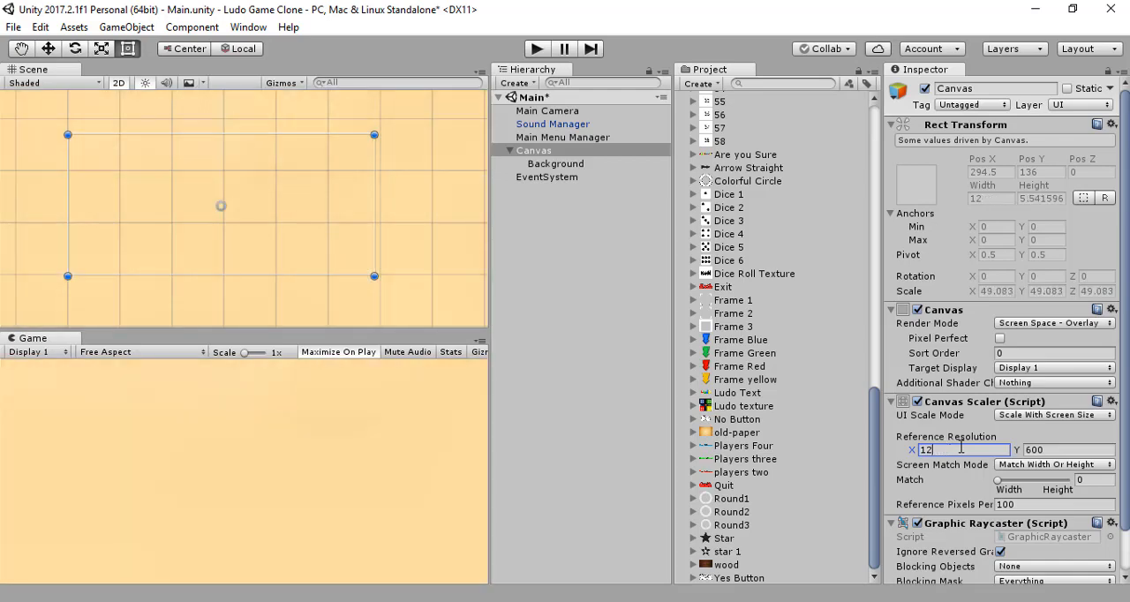
text(80)
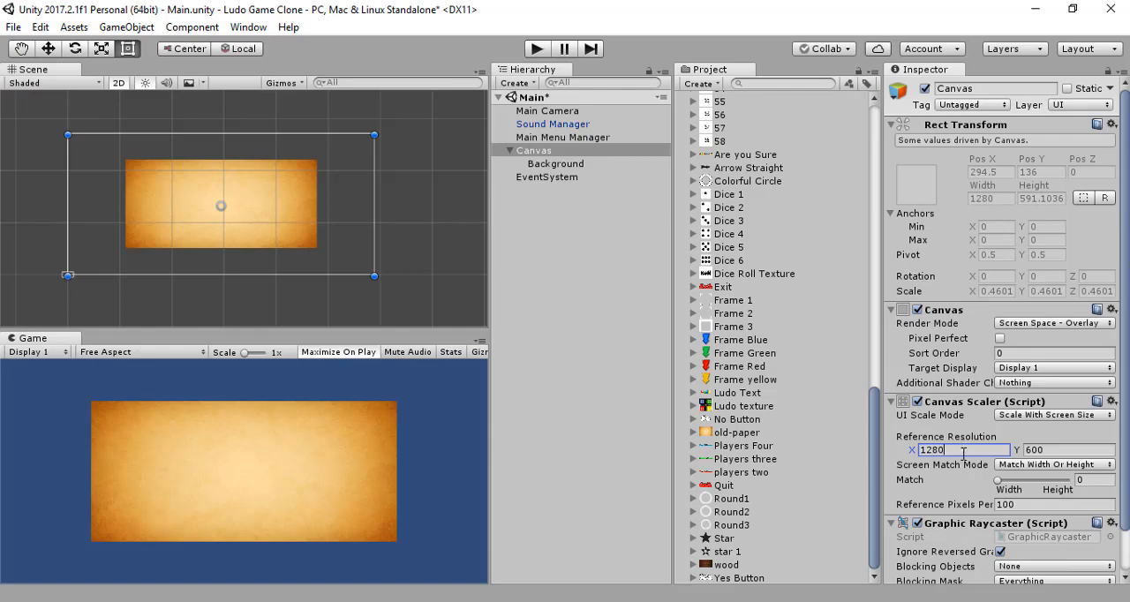
click(1057, 445)
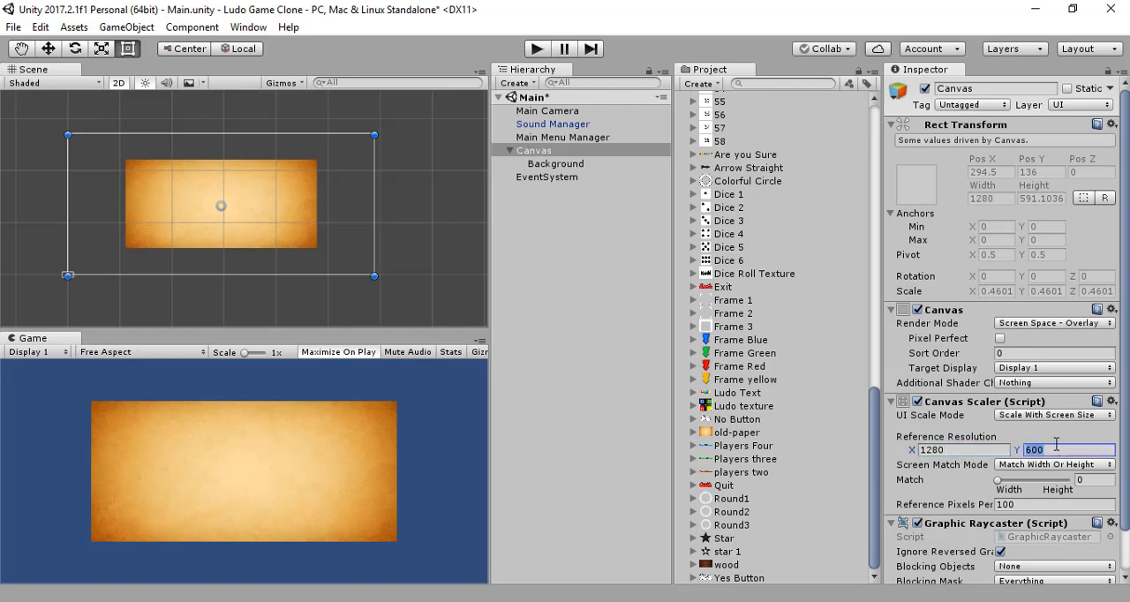
text(720)
key(Return)
Step: Resize the Background image to a width of 1280 and a height of 600 to cover the Canvas
click(567, 166)
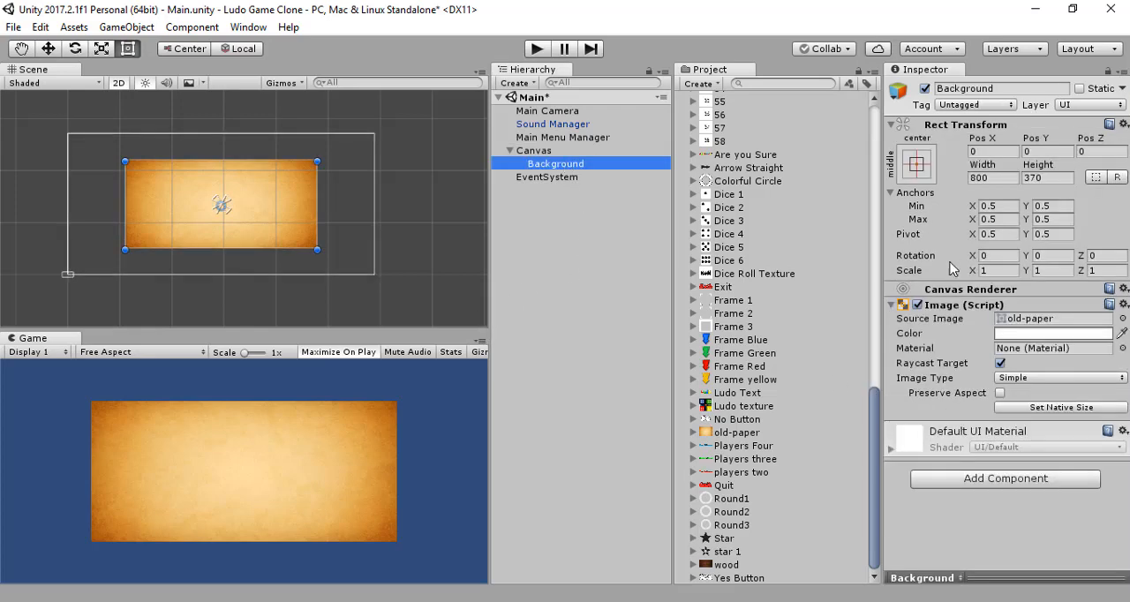
click(538, 152)
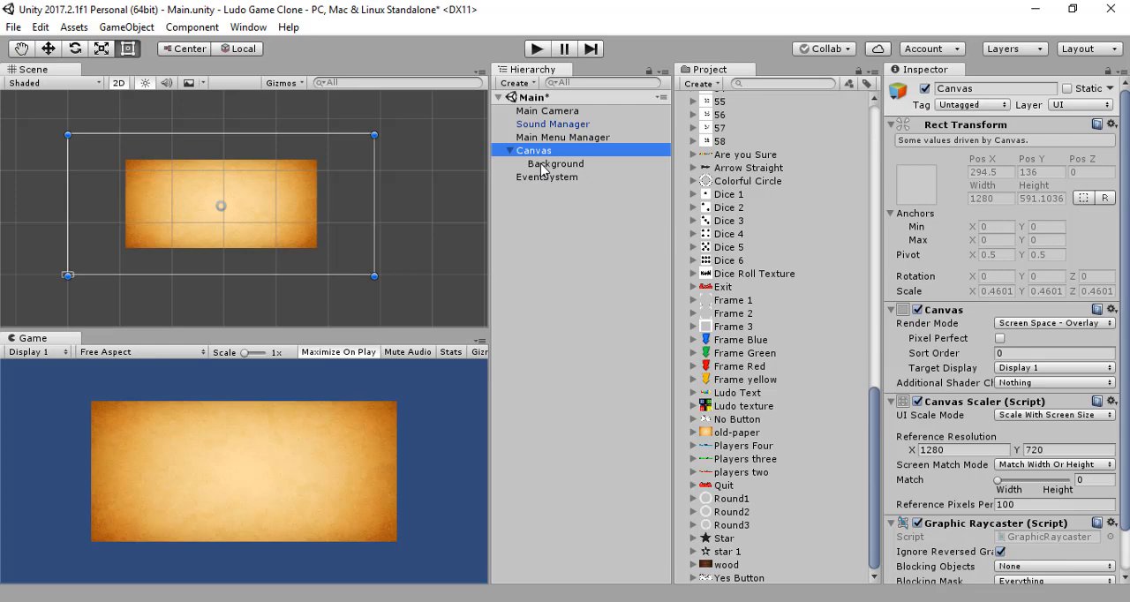
click(543, 166)
click(990, 178)
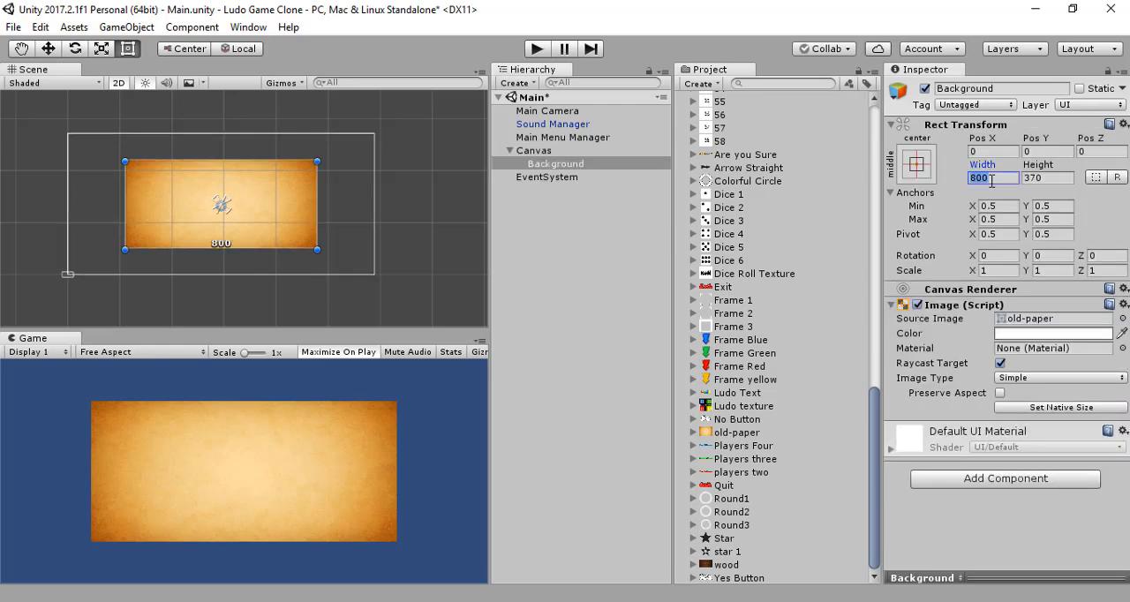
text(120)
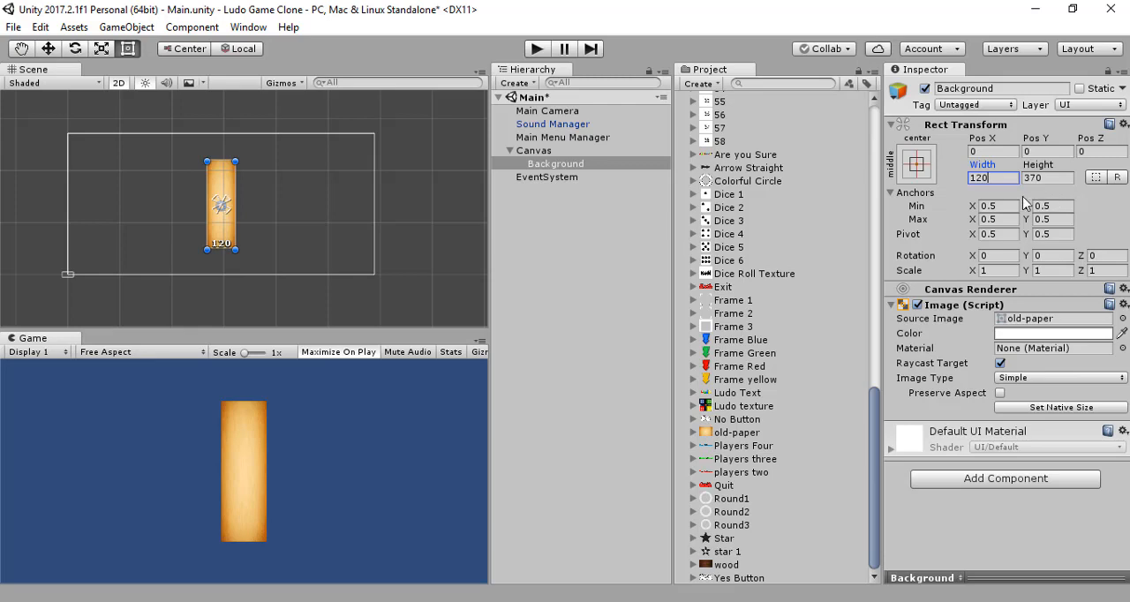
key(BackSpace)
text(80)
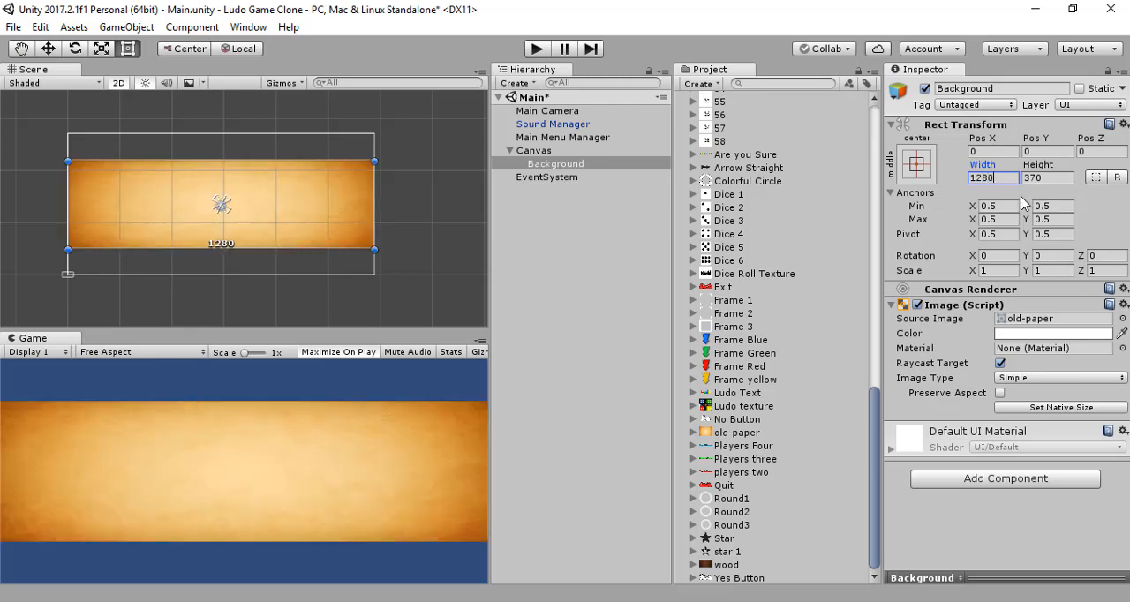
click(1047, 177)
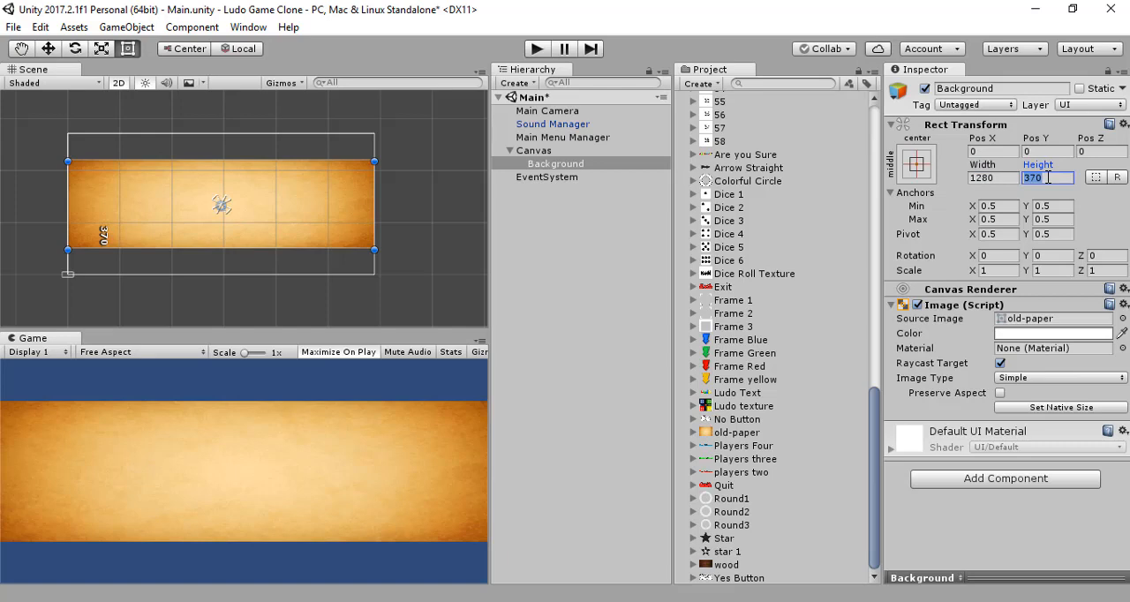
text(600)
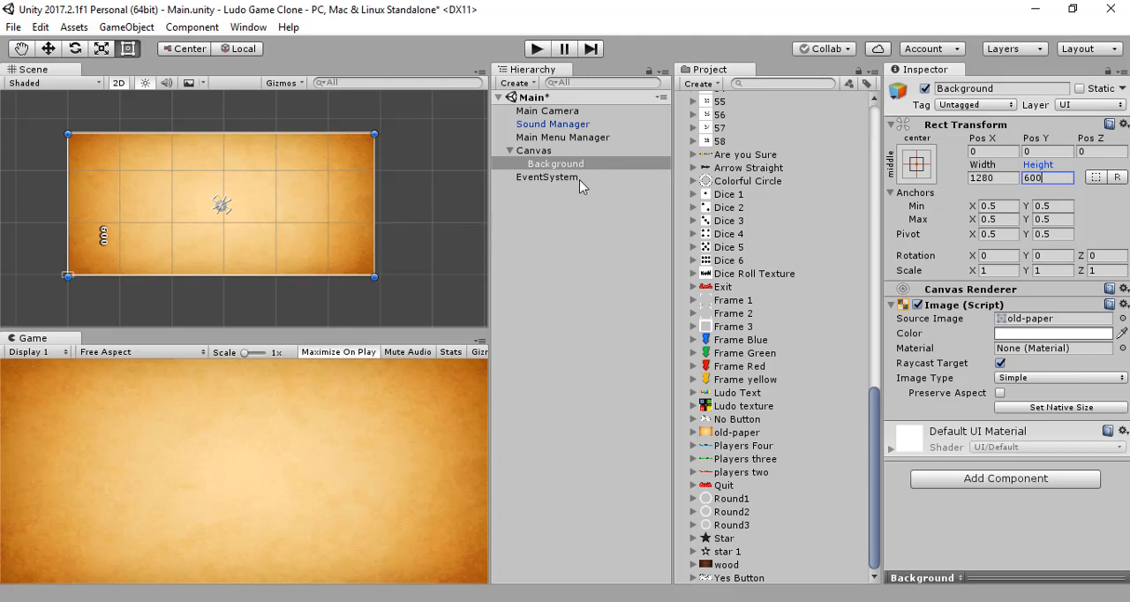
Step: Try a reference resolution width of 800 on the Canvas Scaler, compare the Background's coverage, and restore the width to 1280
click(573, 152)
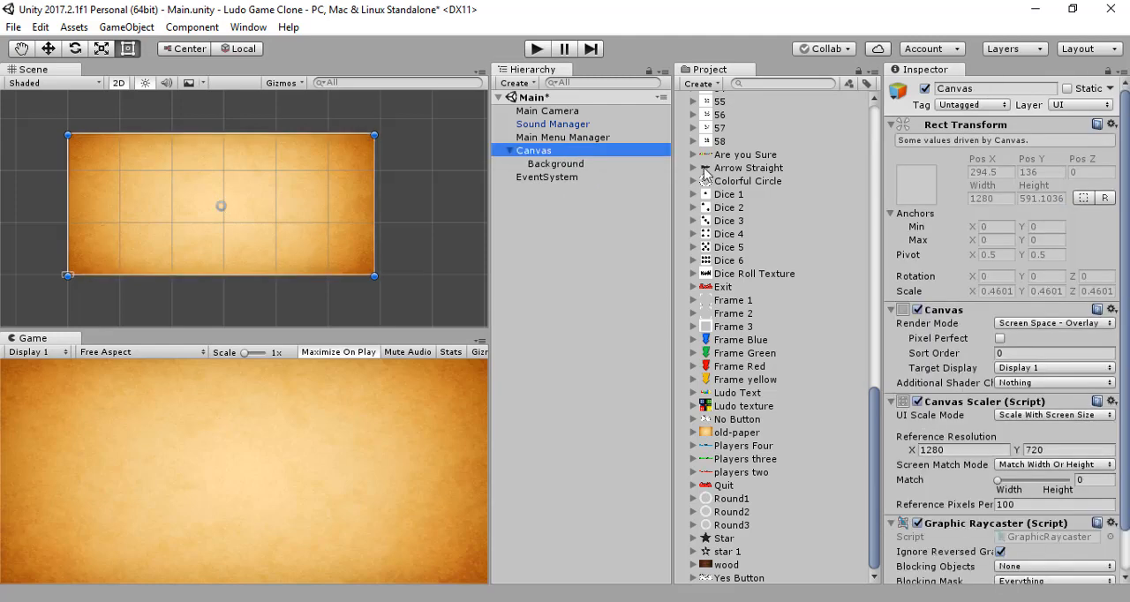
click(564, 164)
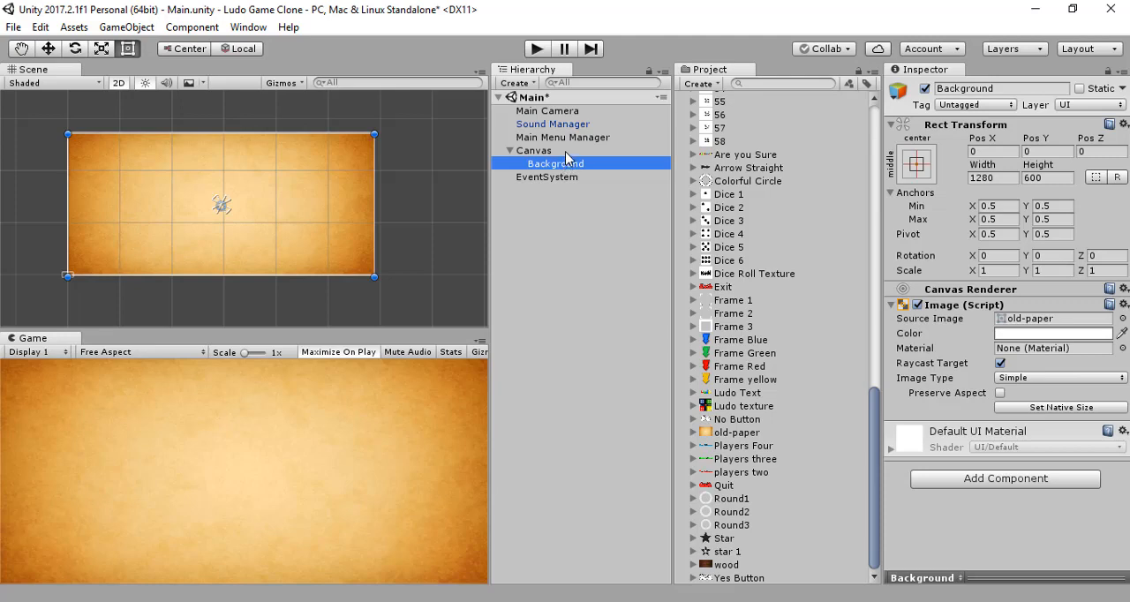
click(566, 152)
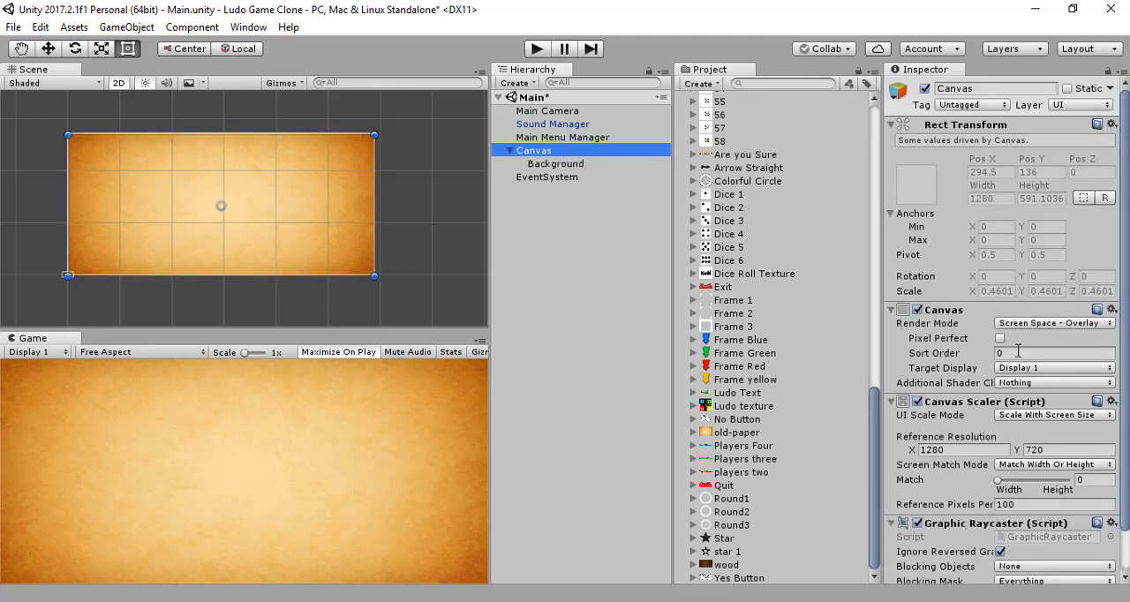
click(982, 451)
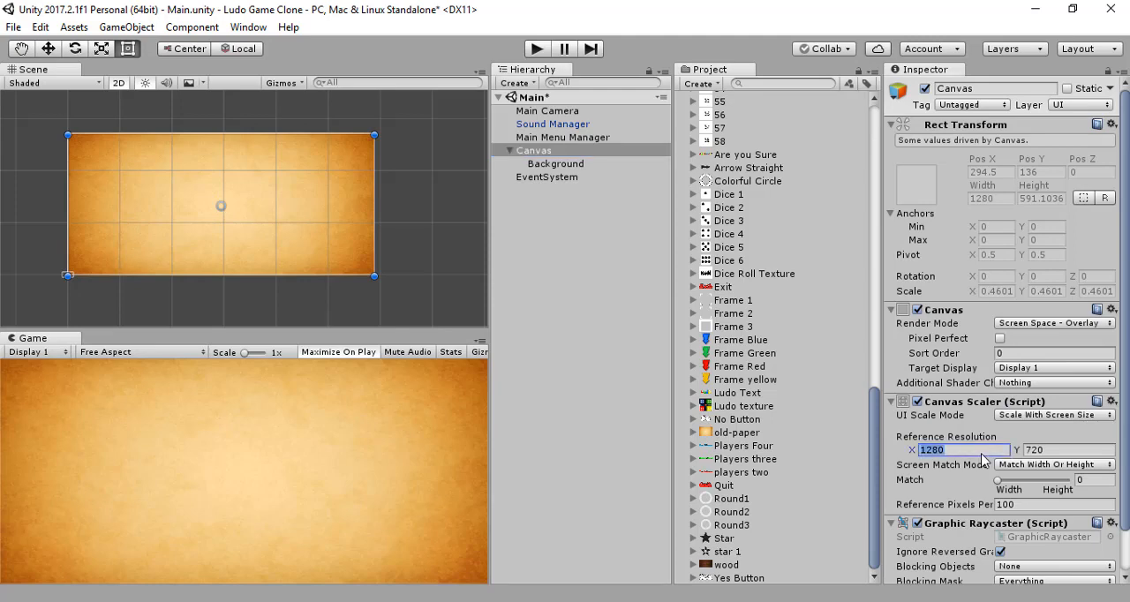
text(800)
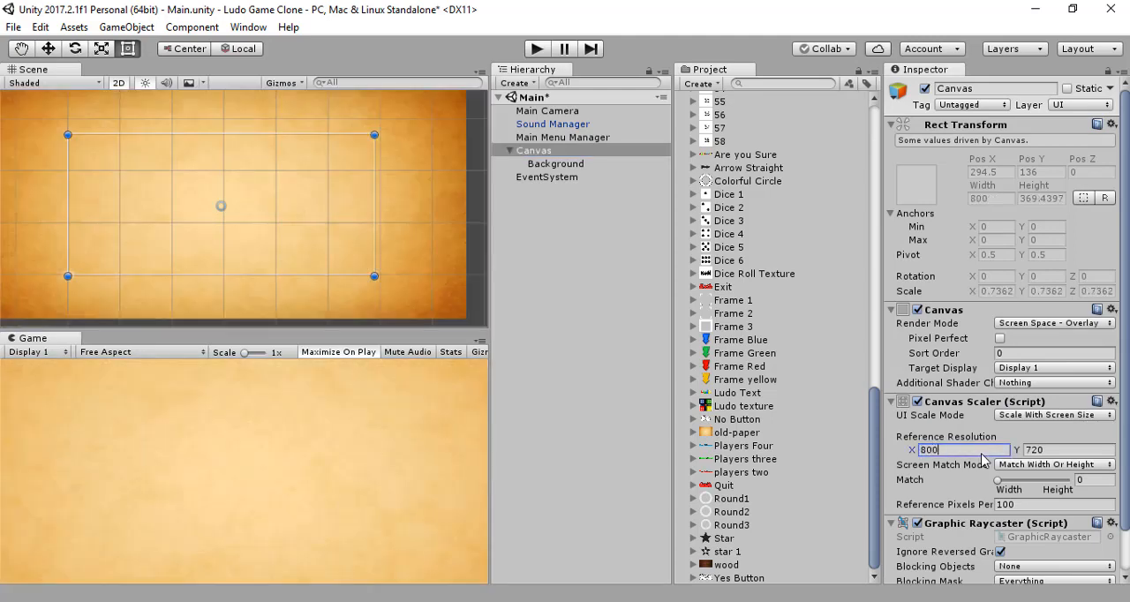
scroll(303, 313, down, 4)
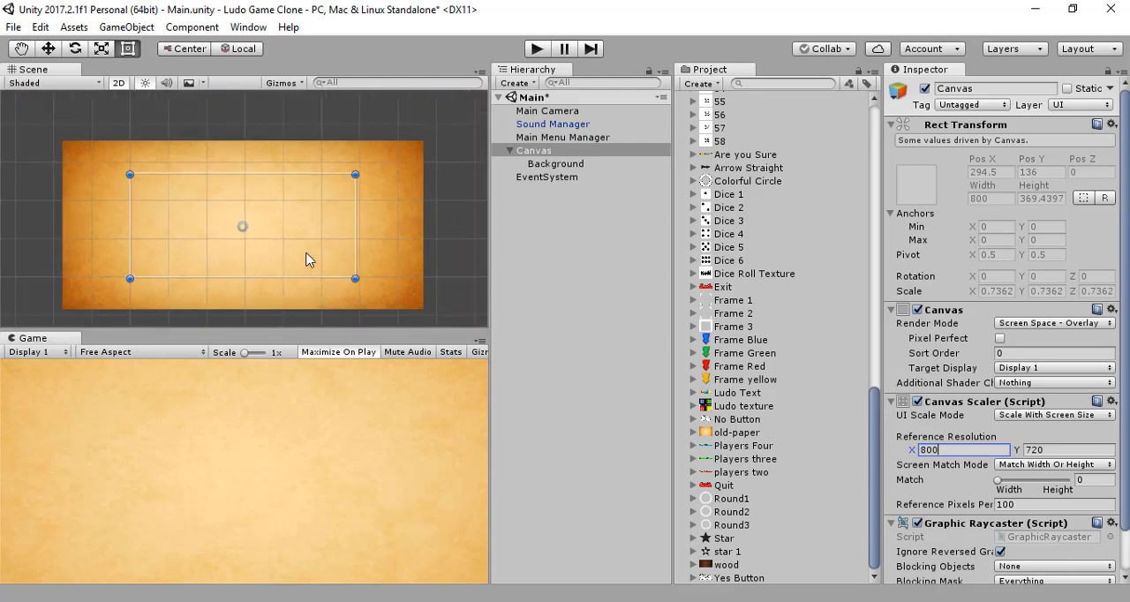
text(1280)
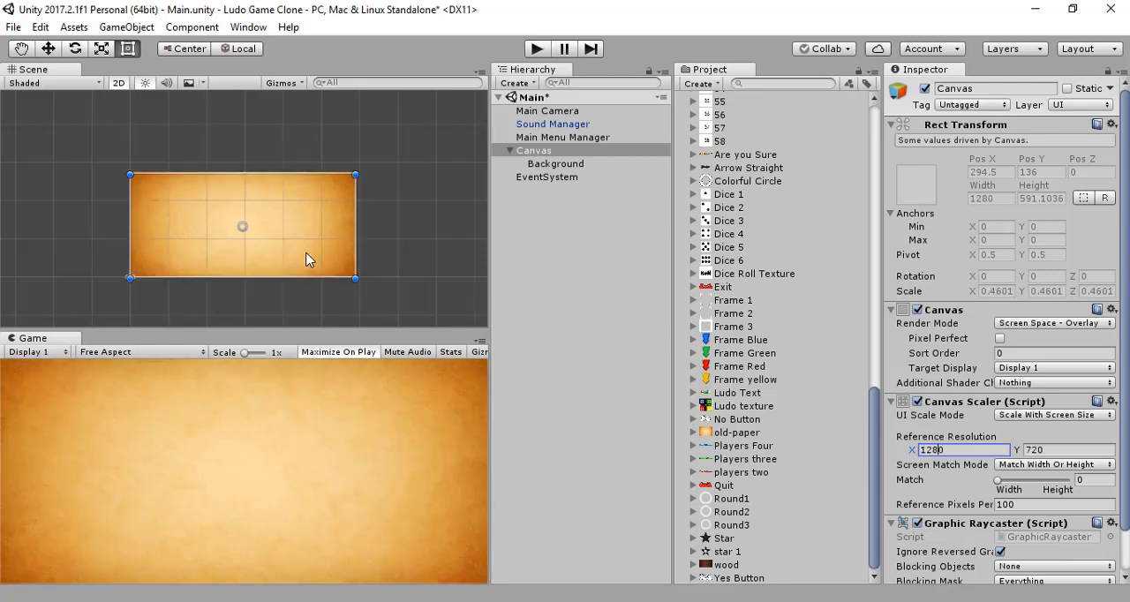
click(565, 233)
click(547, 177)
click(558, 165)
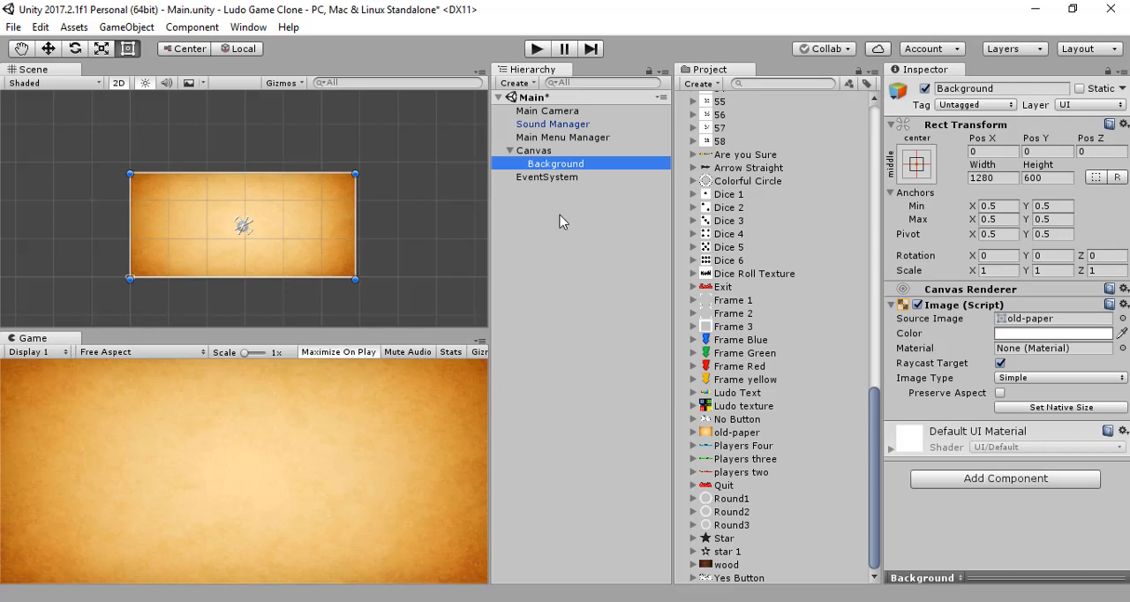
click(562, 221)
click(556, 164)
click(570, 239)
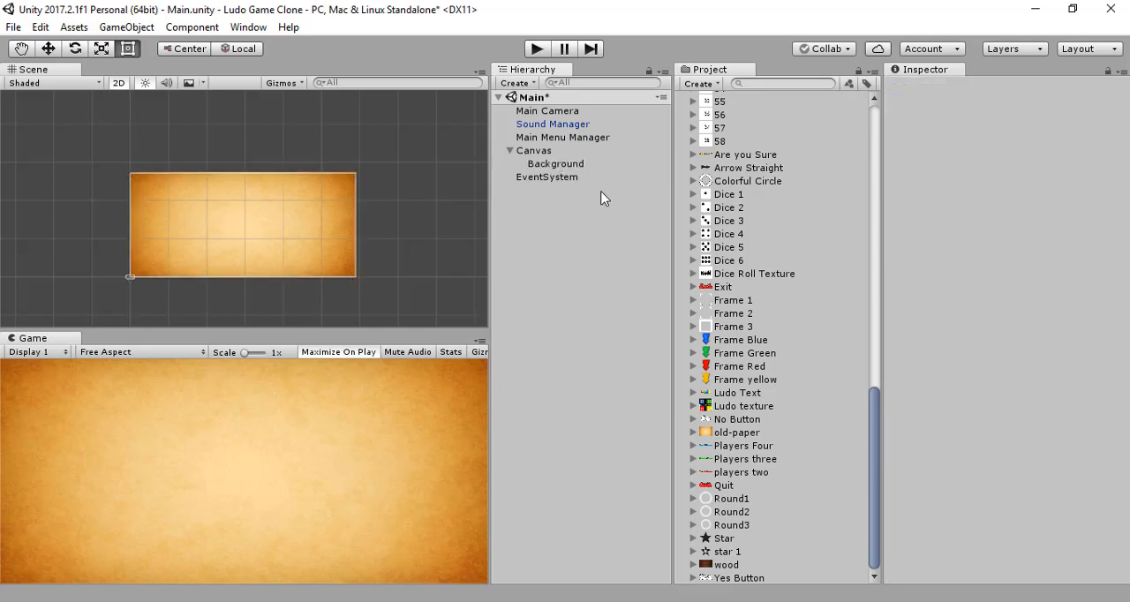
click(549, 163)
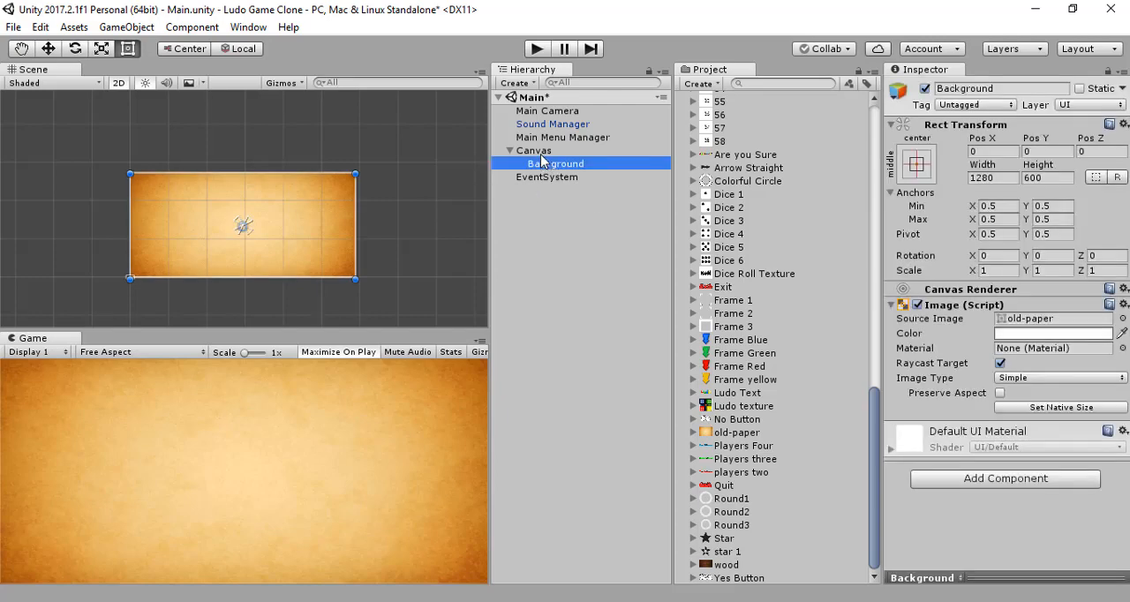
click(542, 152)
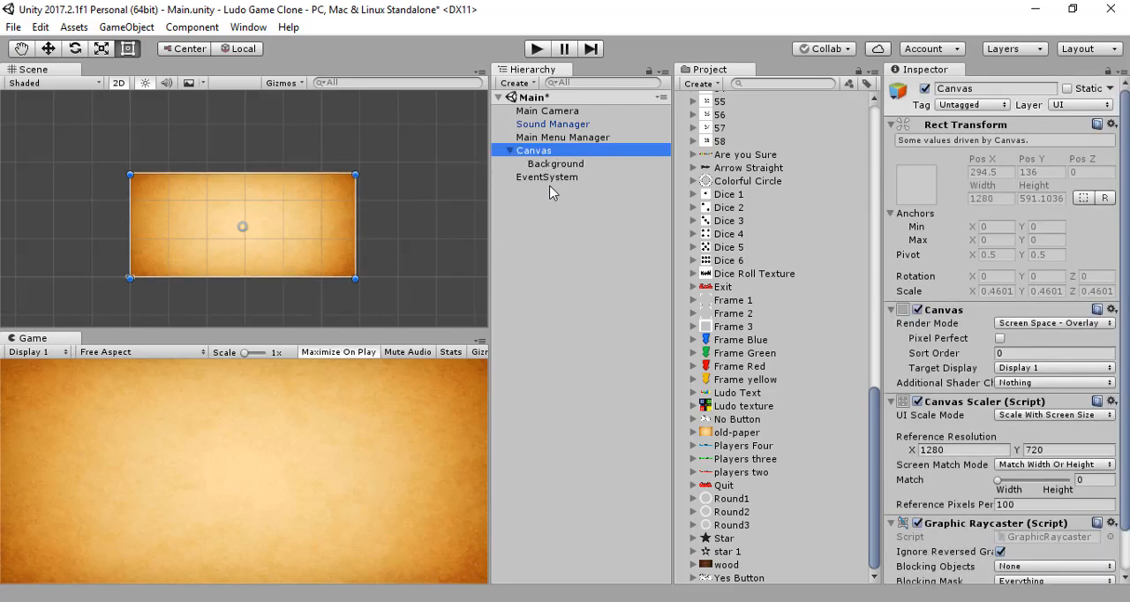
right_click(539, 156)
click(503, 253)
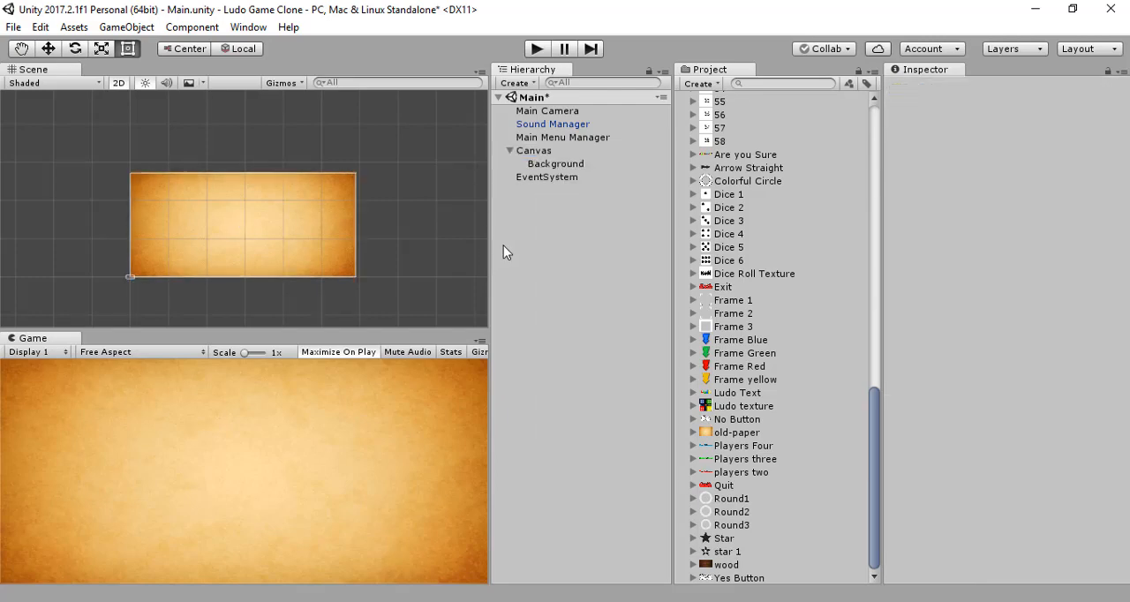
click(552, 165)
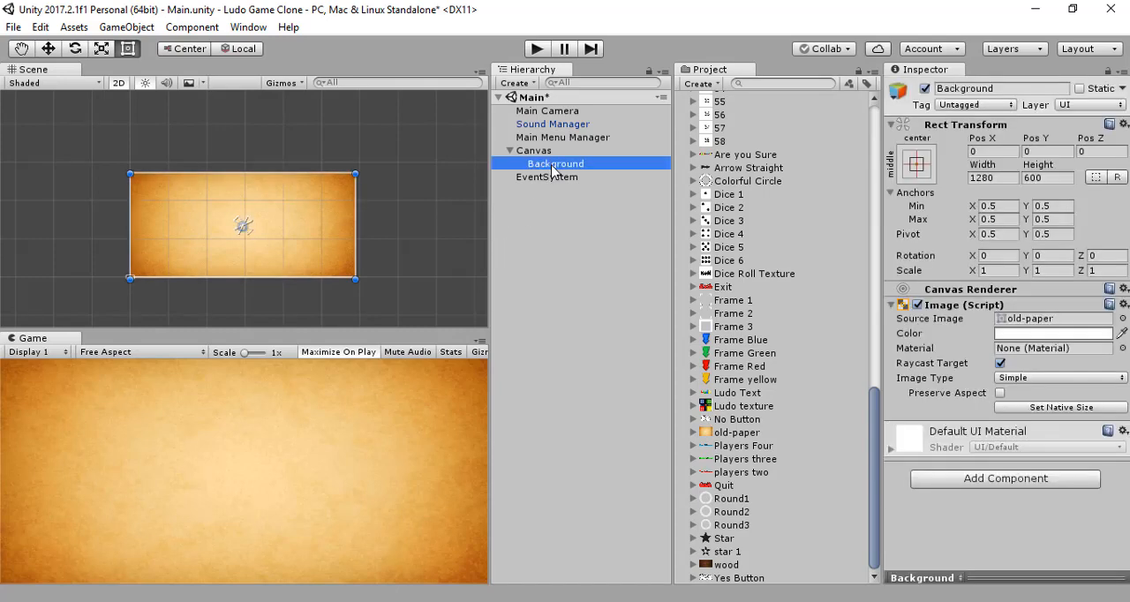
click(548, 244)
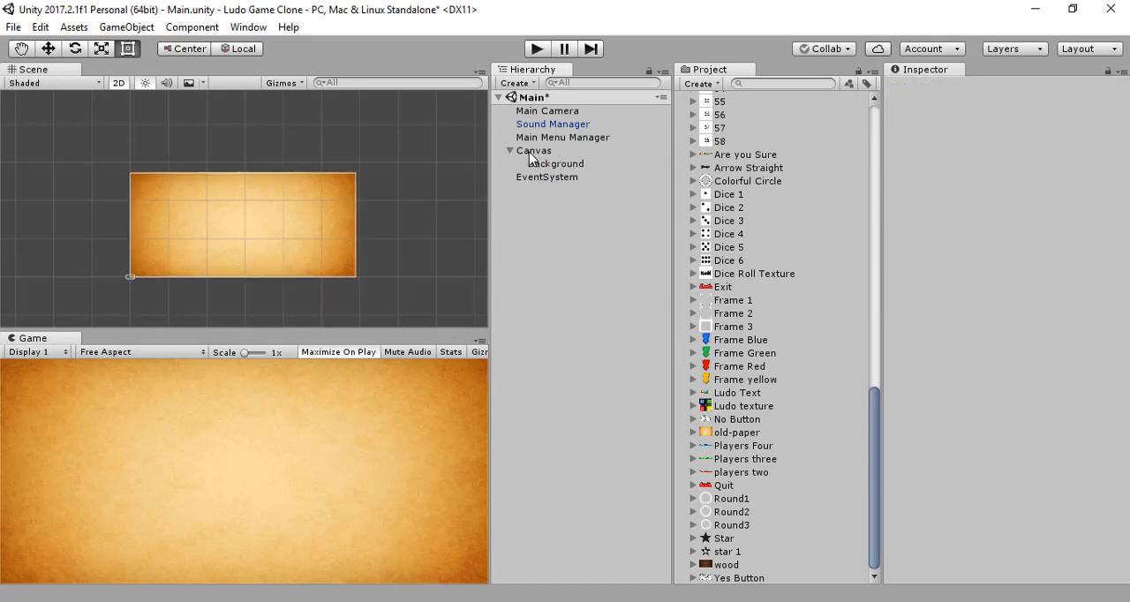
Step: Add a new UI Image as a child of the Canvas
click(534, 154)
right_click(533, 154)
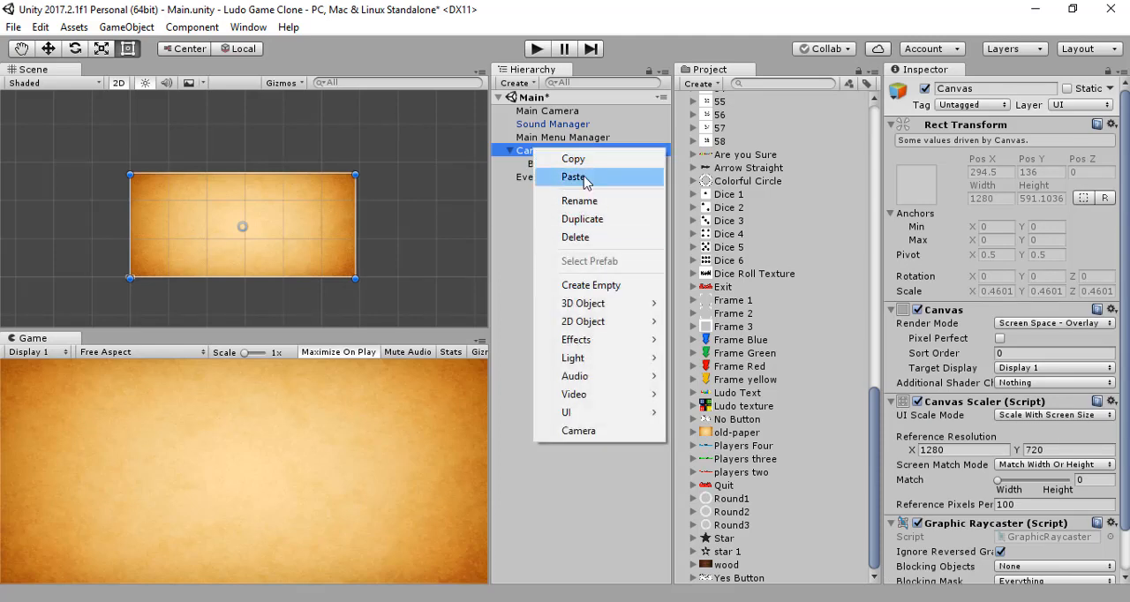
mouse_move(594, 415)
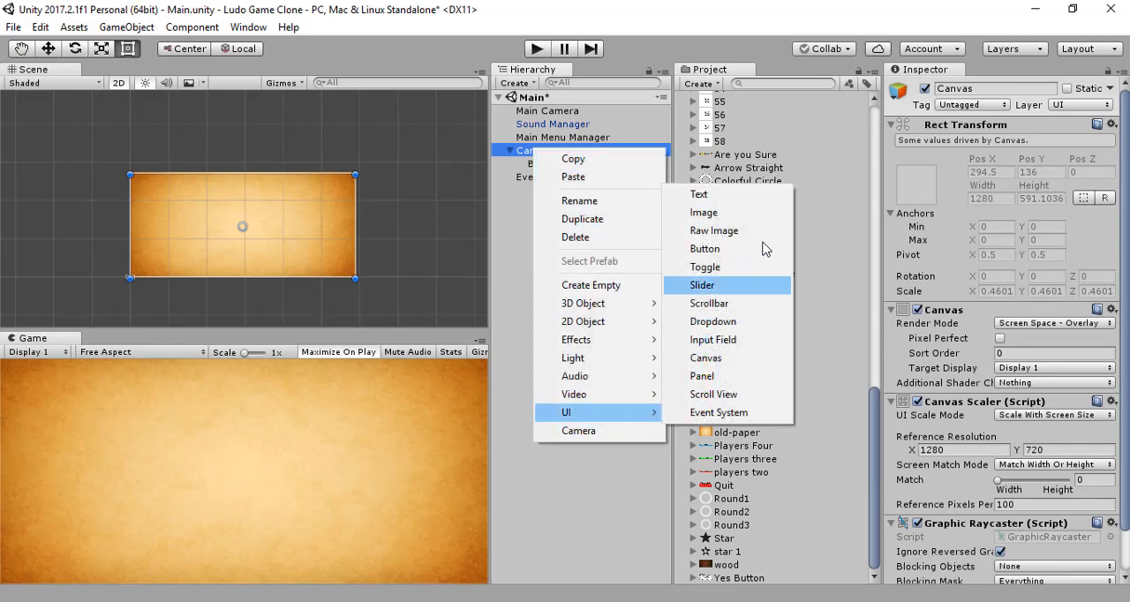
click(734, 217)
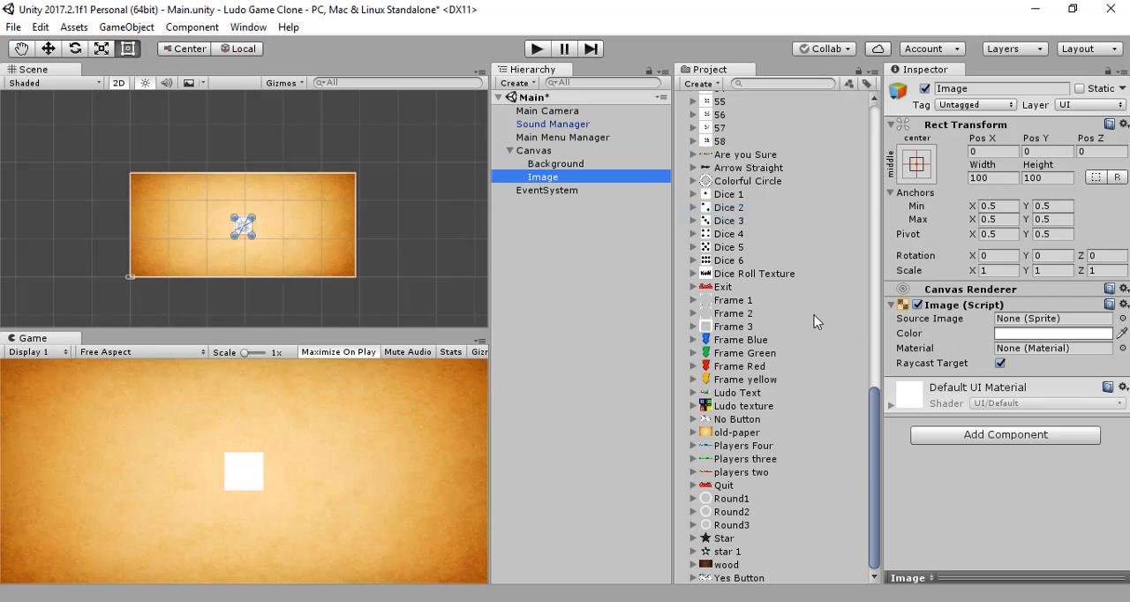
Step: Resize the new Image to a width of 800 and a height of 600, and assign the Ludo texture sprite as its source image
click(994, 179)
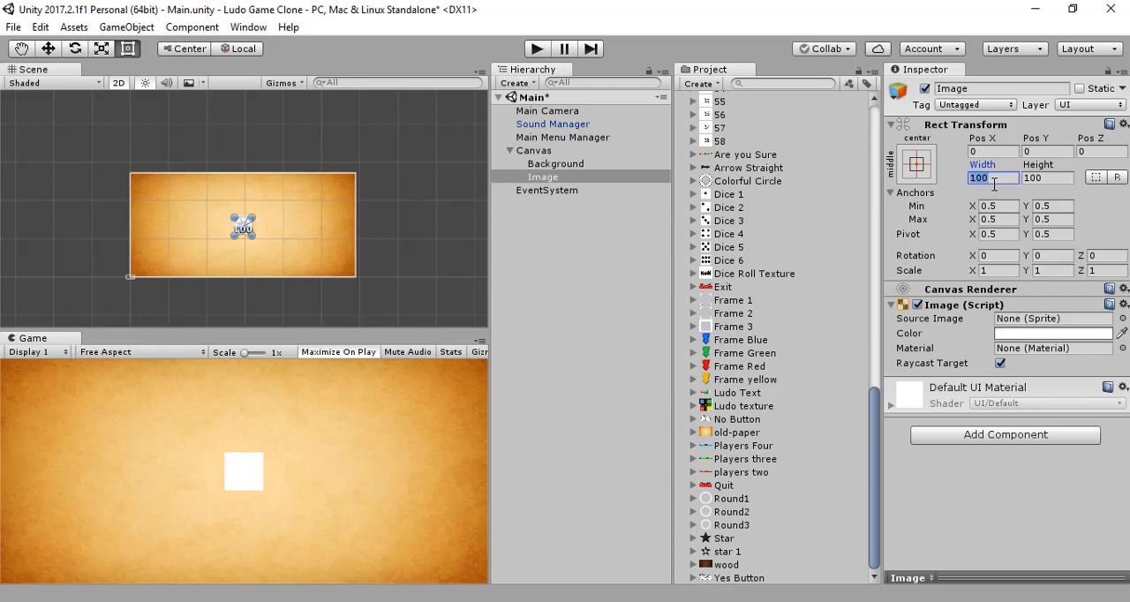
text(800)
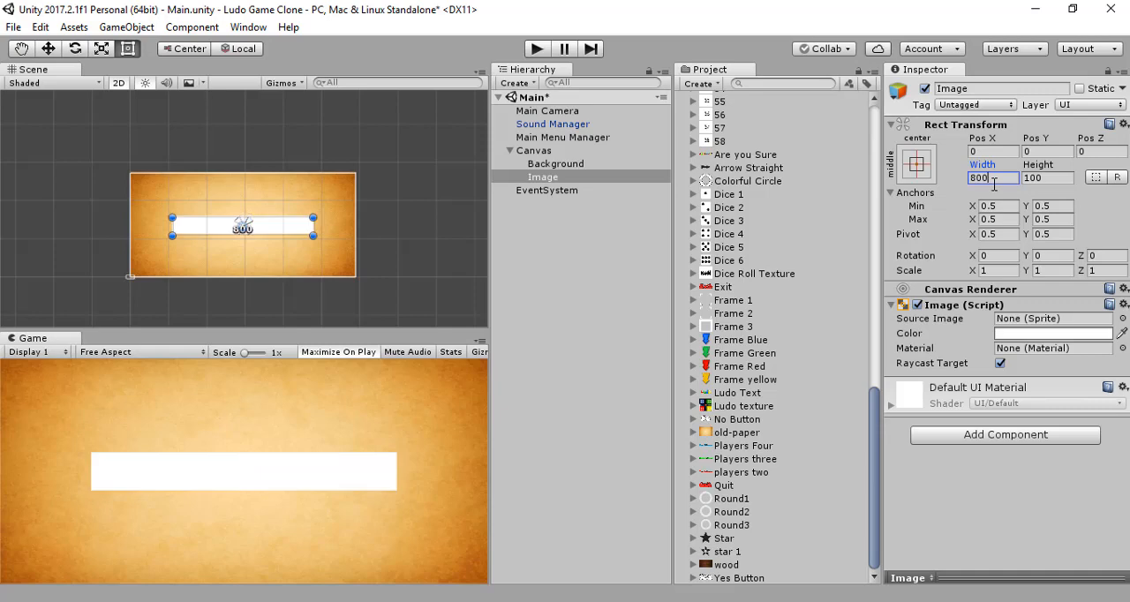
key(BackSpace)
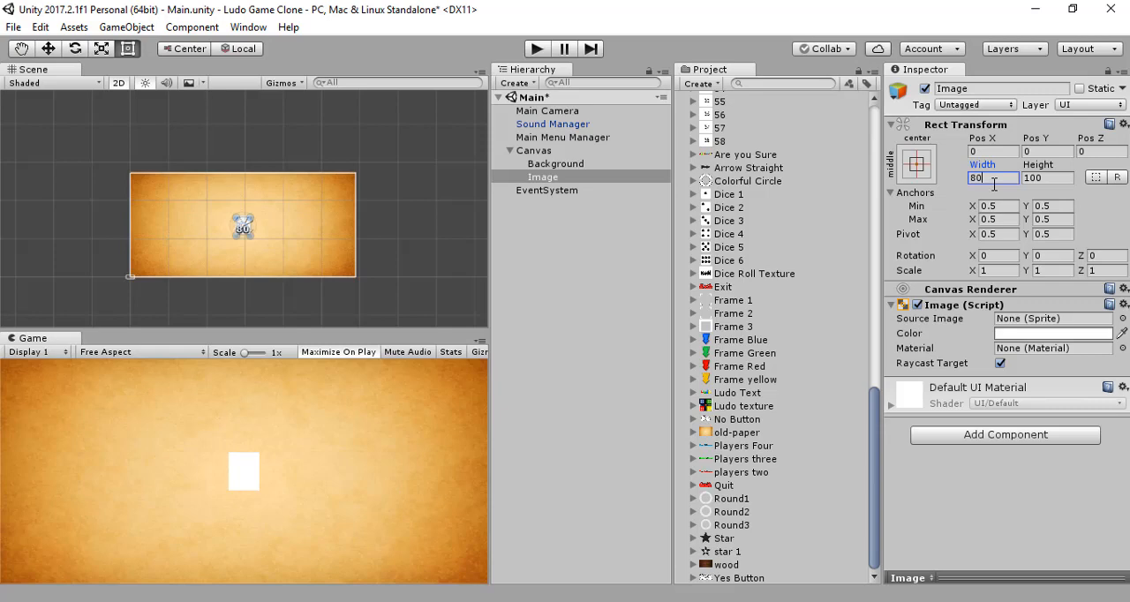
key(BackSpace)
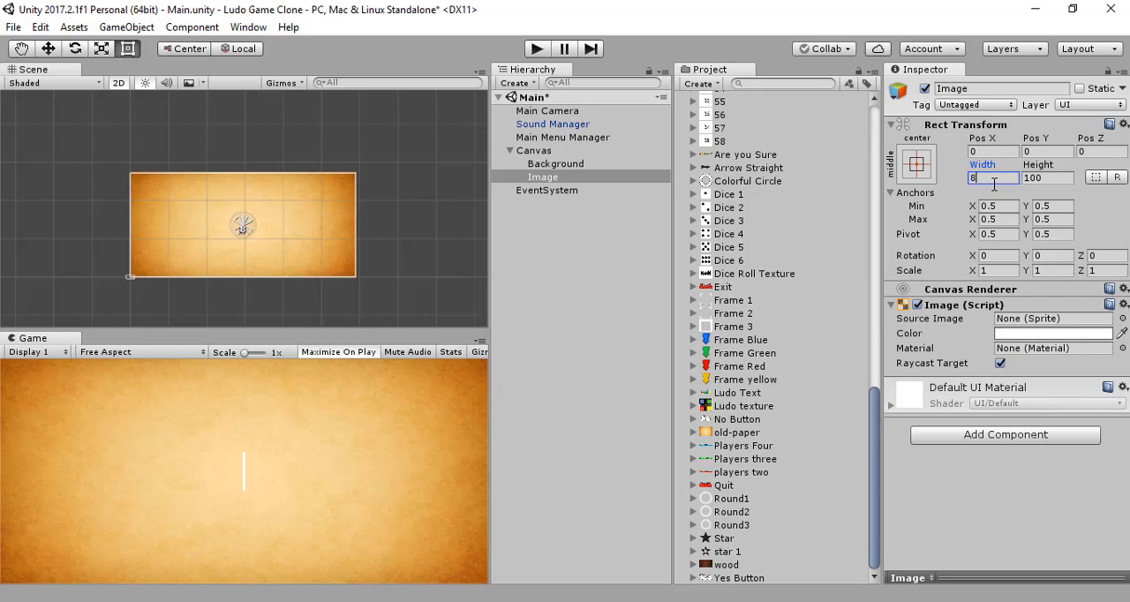
text(00)
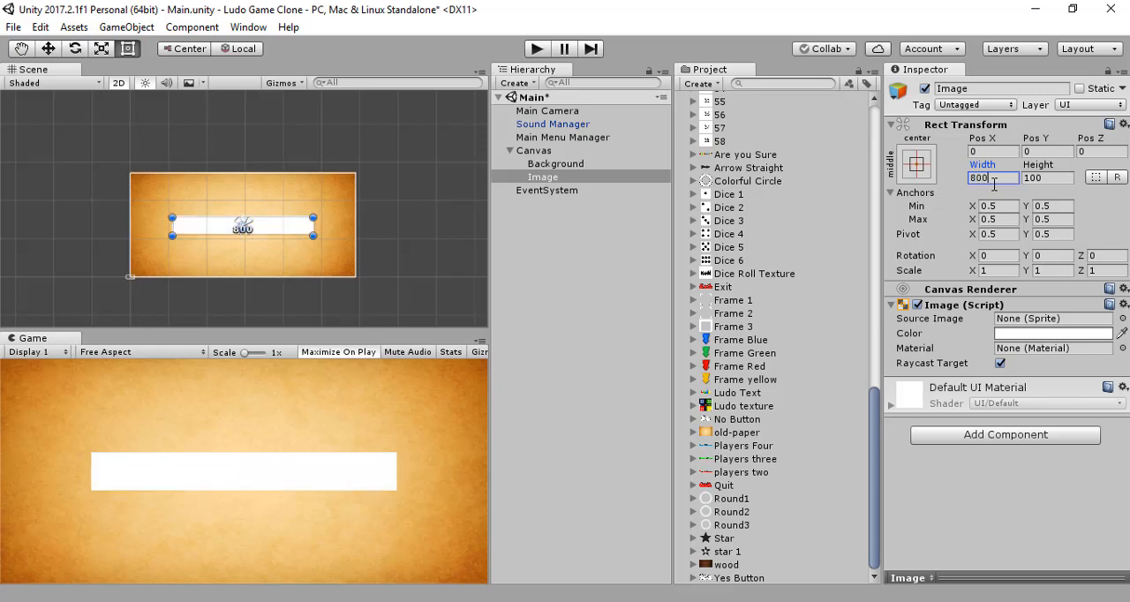
click(1052, 178)
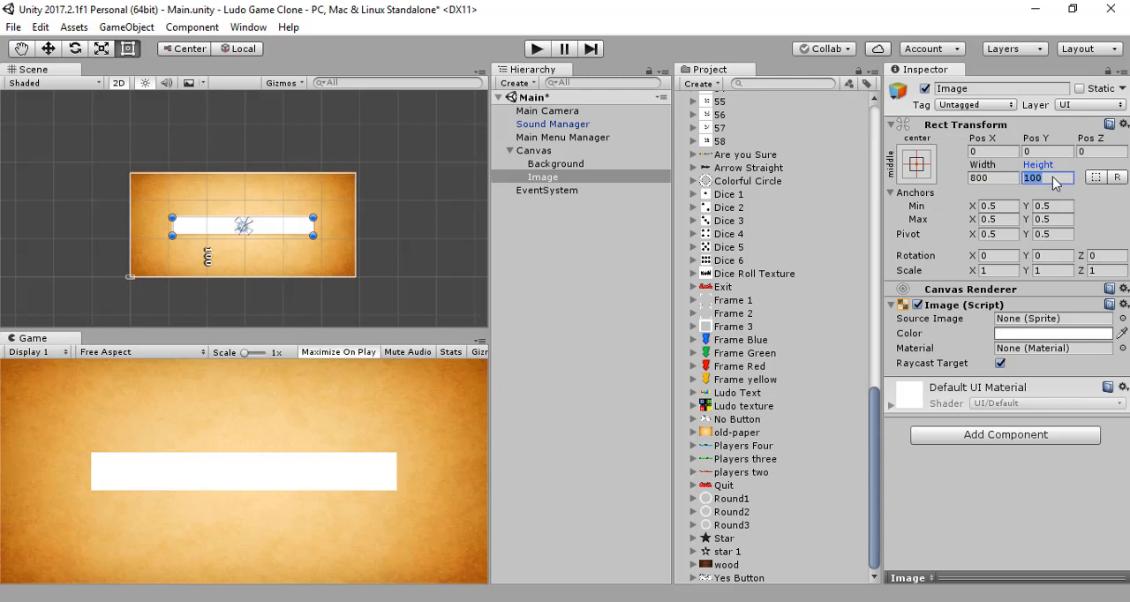
text(600)
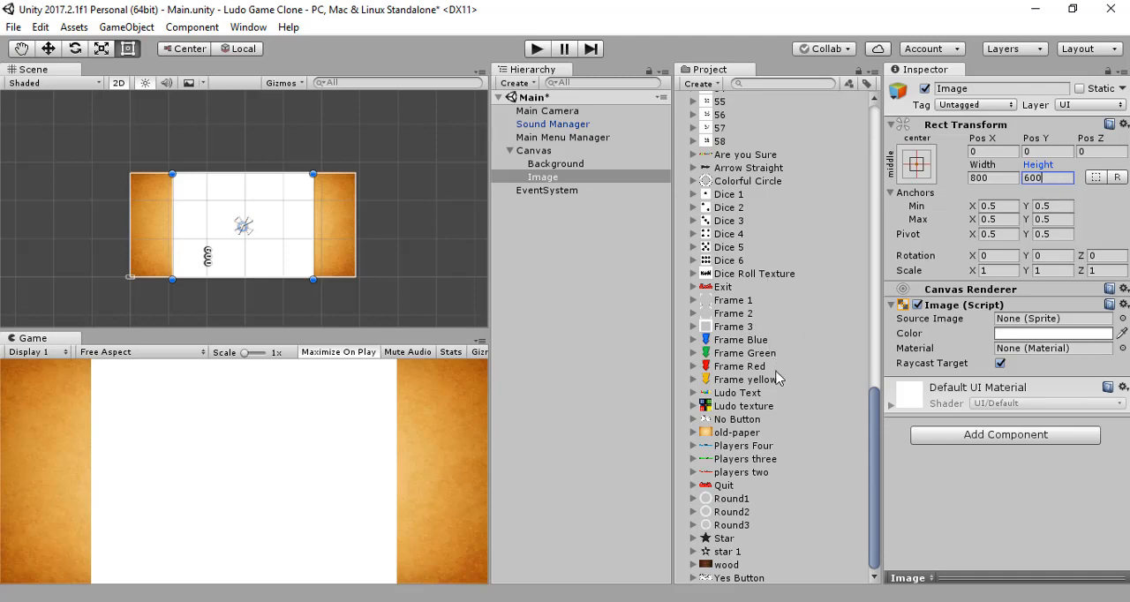
drag(747, 406, 1084, 323)
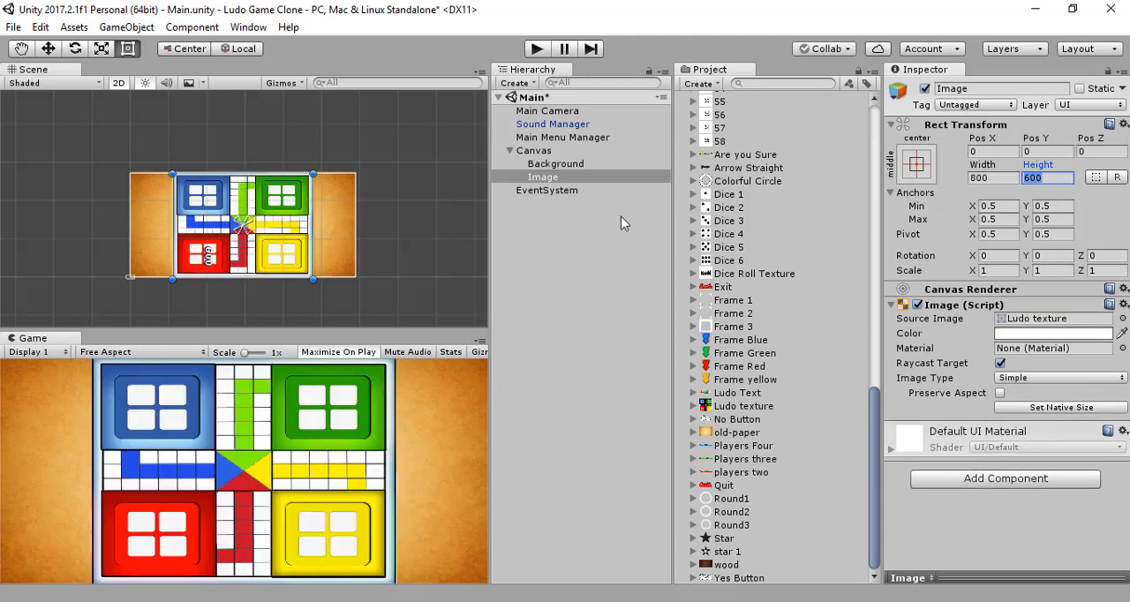
scroll(247, 223, up, 3)
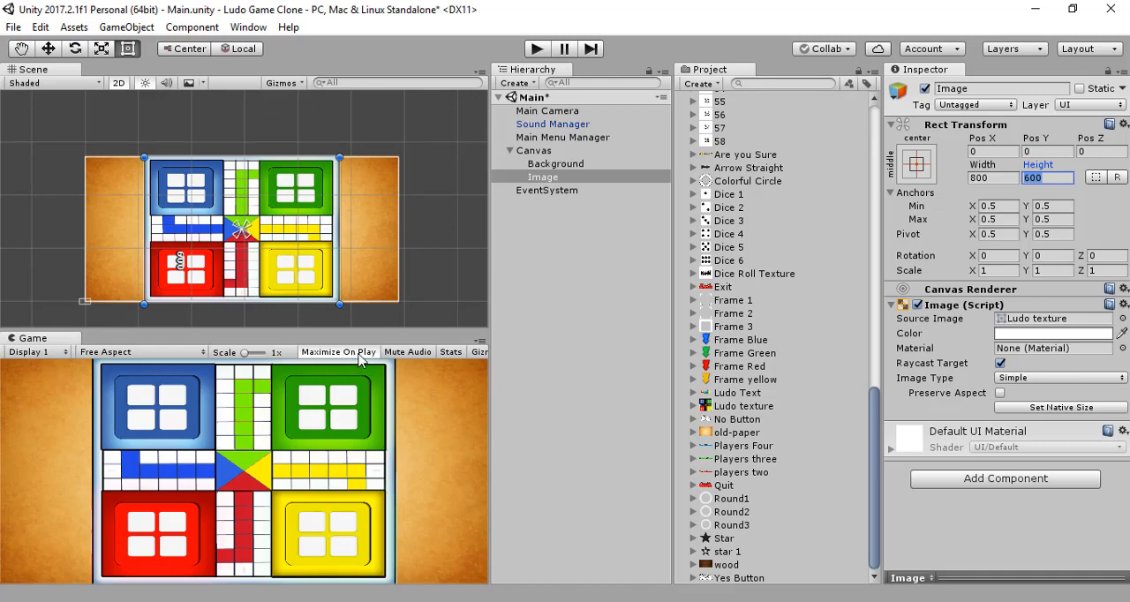
Step: Preview the layout in the Game view at Standalone (1024x768), Full HD (1920x1080), 480x800 and 5:4, and return to Free Aspect
click(176, 353)
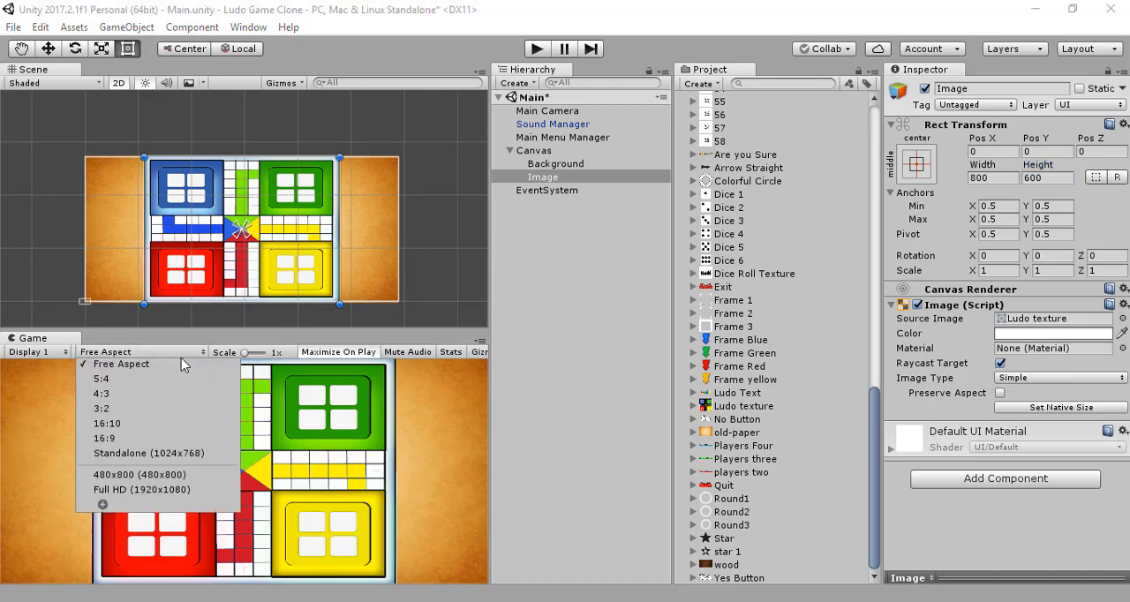
click(181, 453)
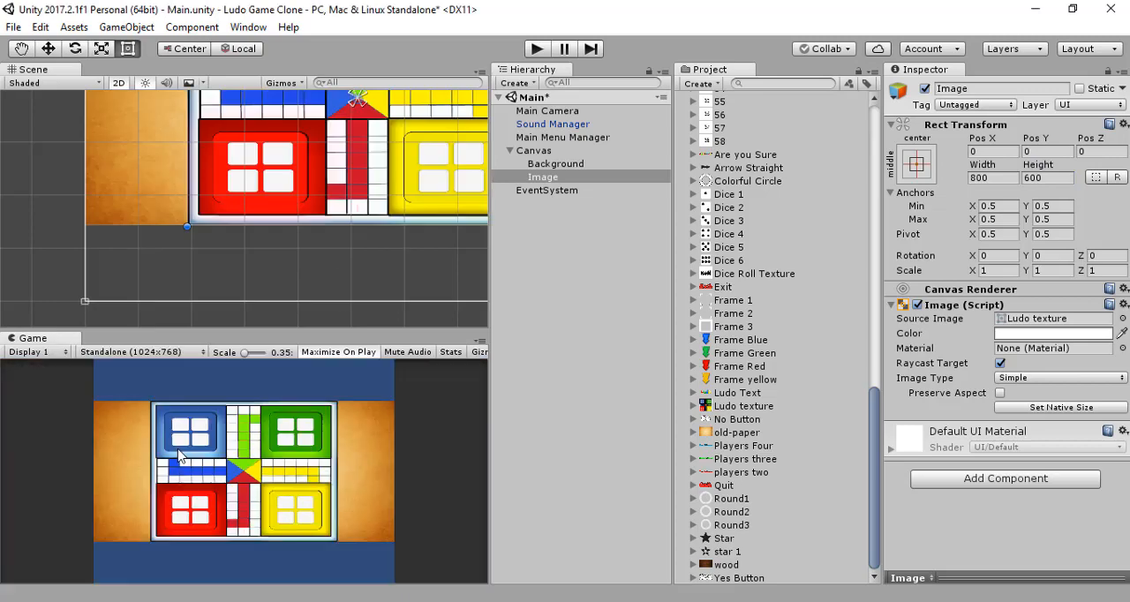
click(145, 357)
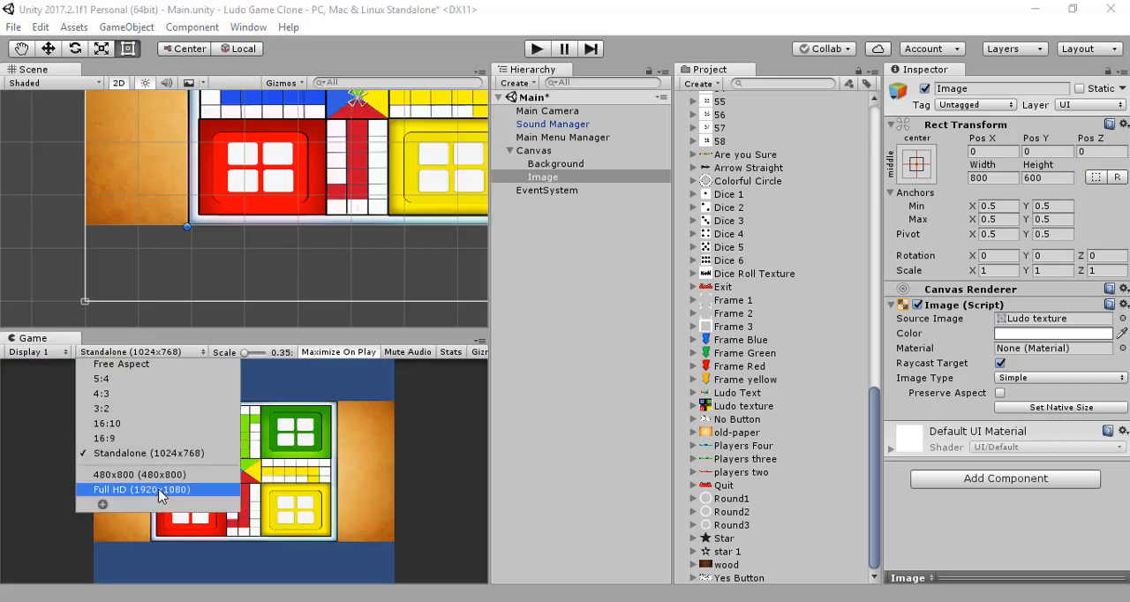
click(159, 490)
click(141, 351)
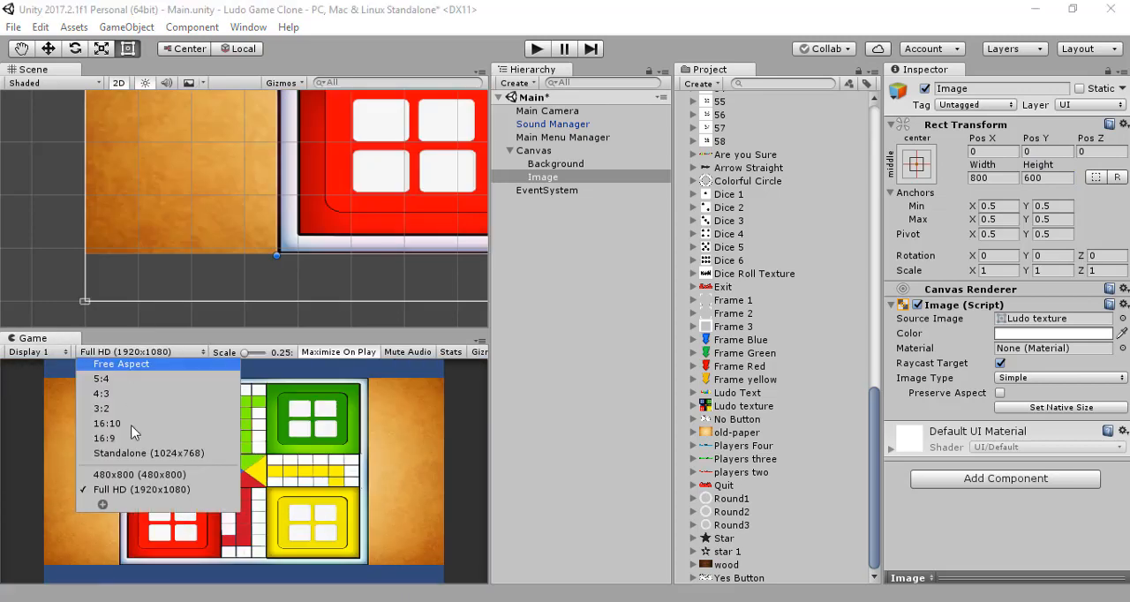
click(153, 475)
click(141, 351)
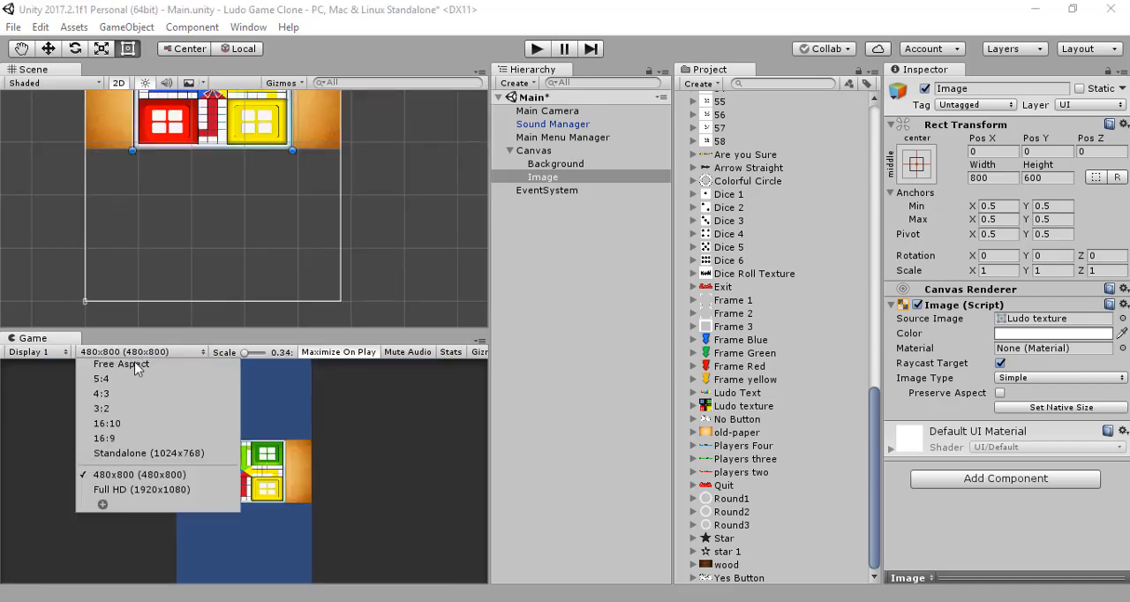
click(131, 373)
click(150, 351)
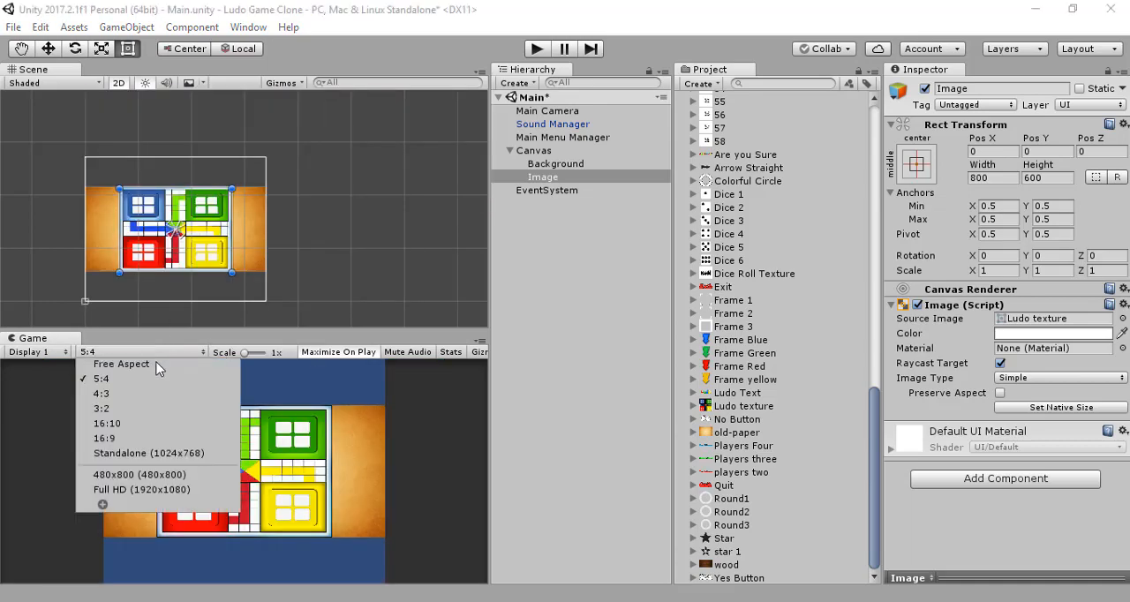
click(150, 365)
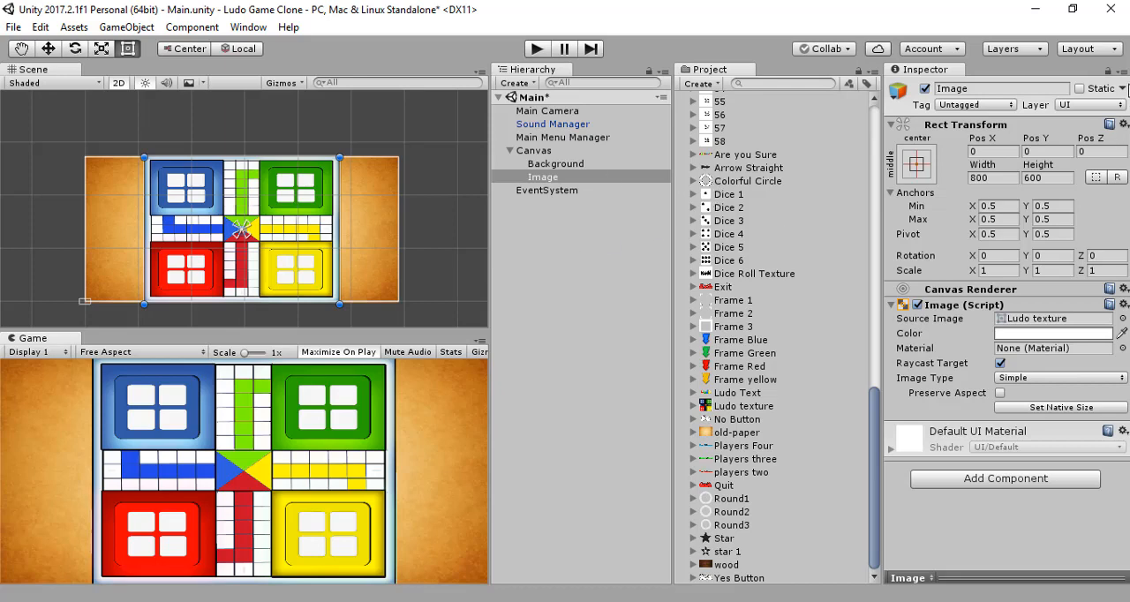
Step: Rename the board Image object to Ludo Texture
click(1040, 88)
text(L)
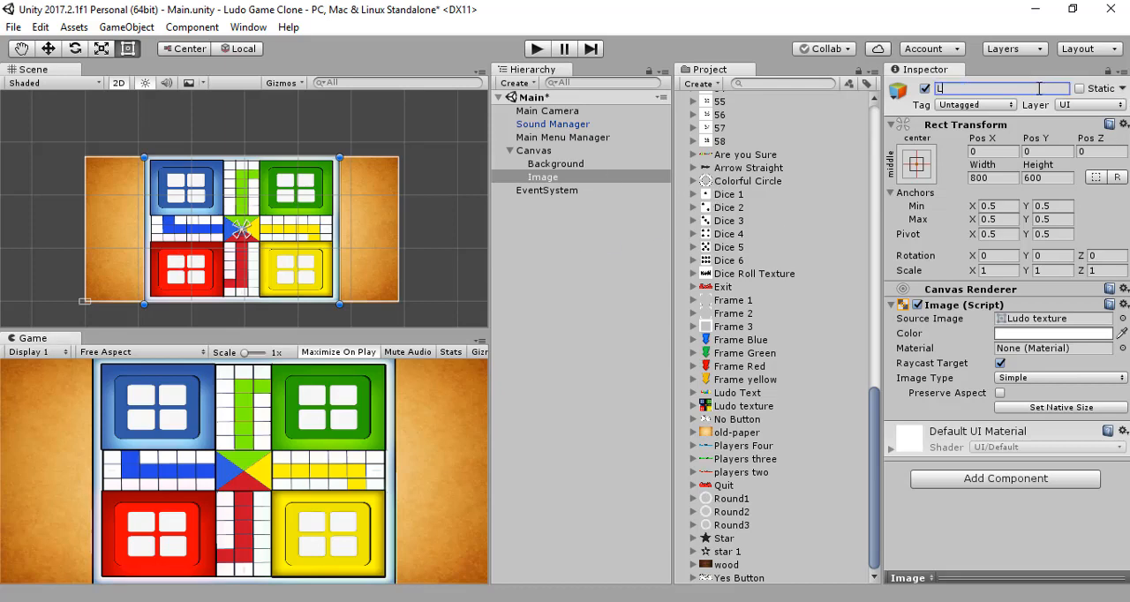
text(udo Texture)
key(Return)
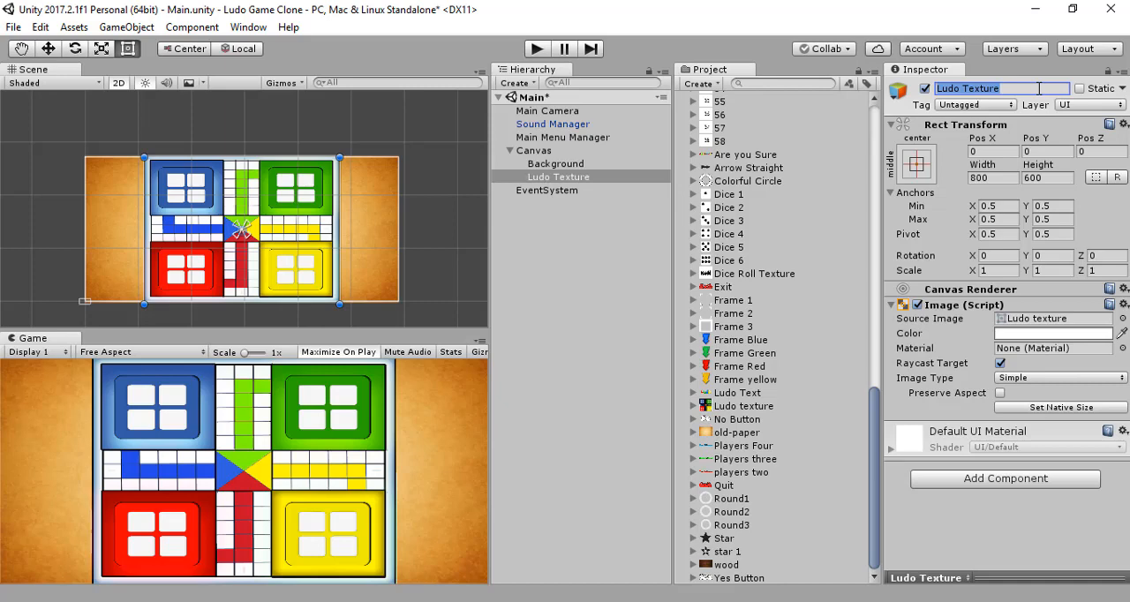
click(624, 223)
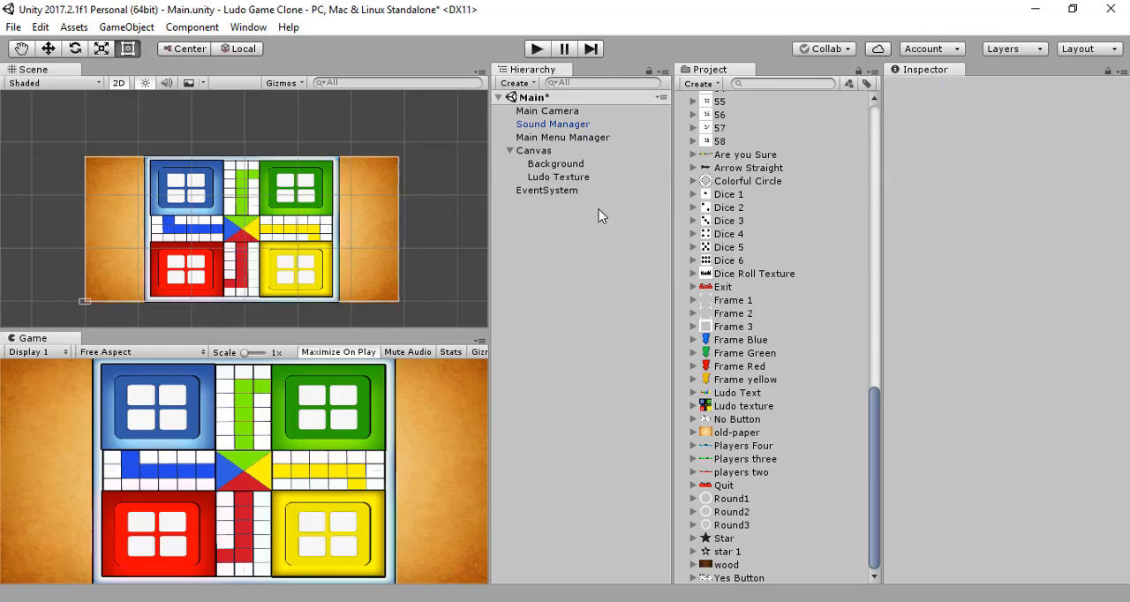
Step: Fade the Ludo Texture image by lowering its colour alpha to 38, and save the scene
click(583, 178)
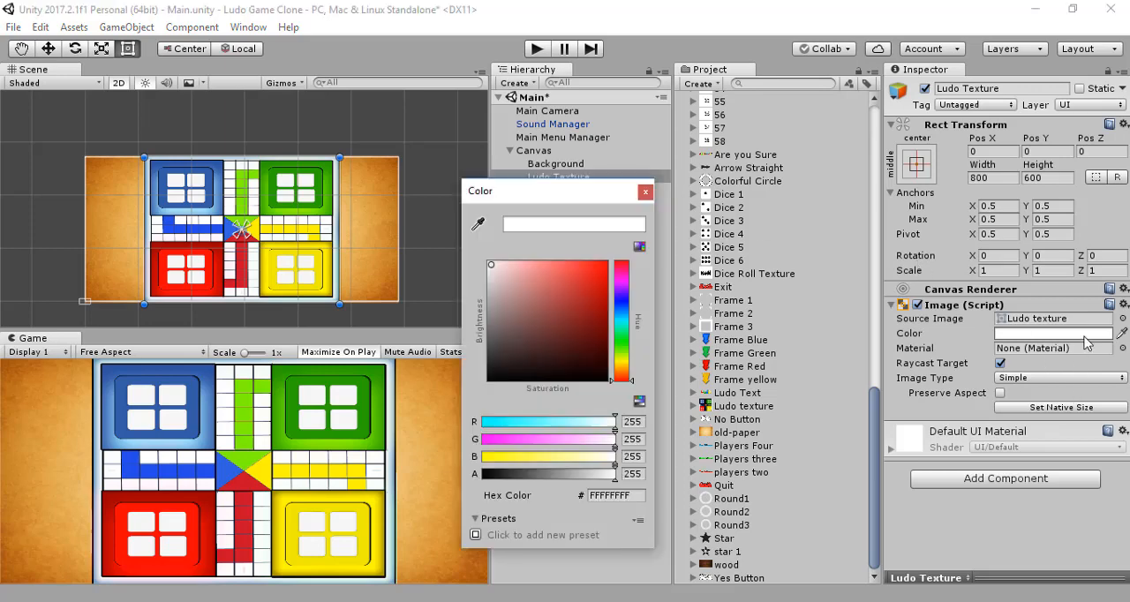
click(1078, 334)
drag(615, 477, 503, 491)
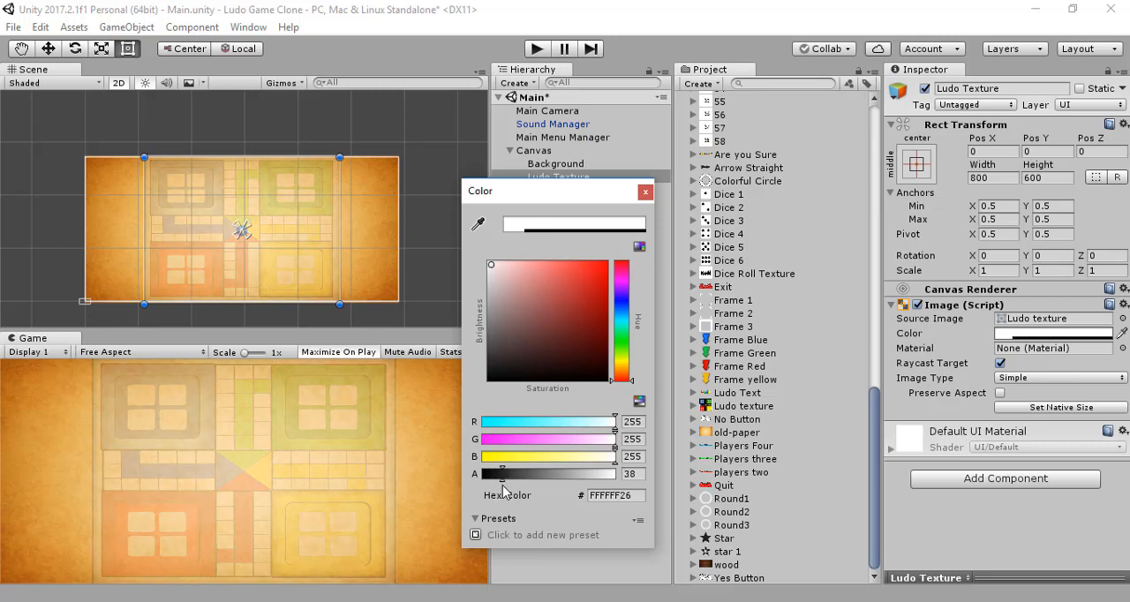
click(645, 192)
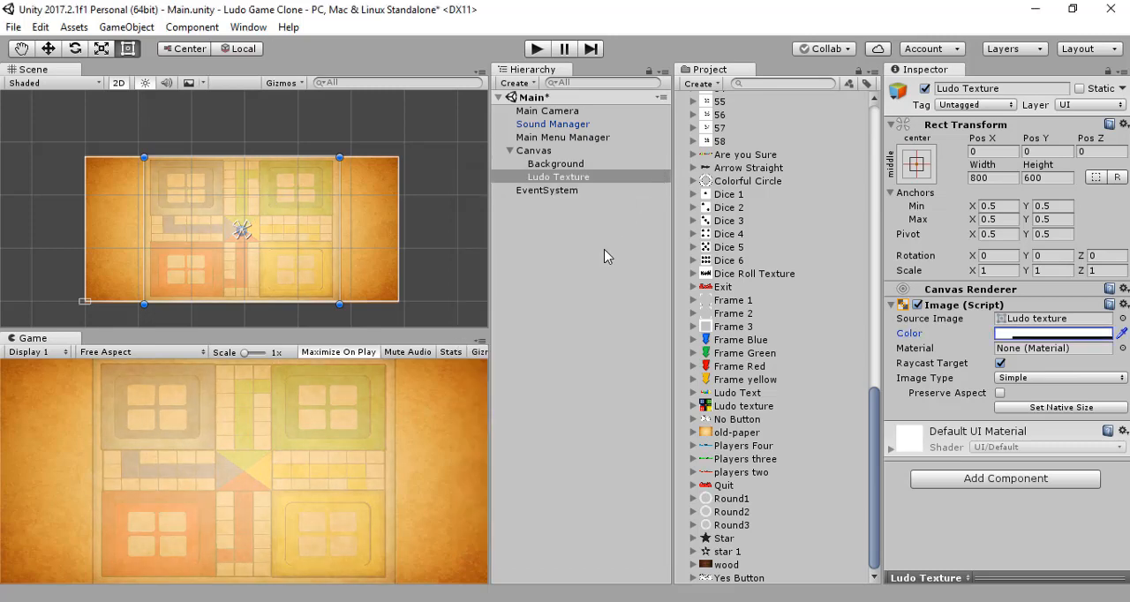
click(605, 256)
click(562, 152)
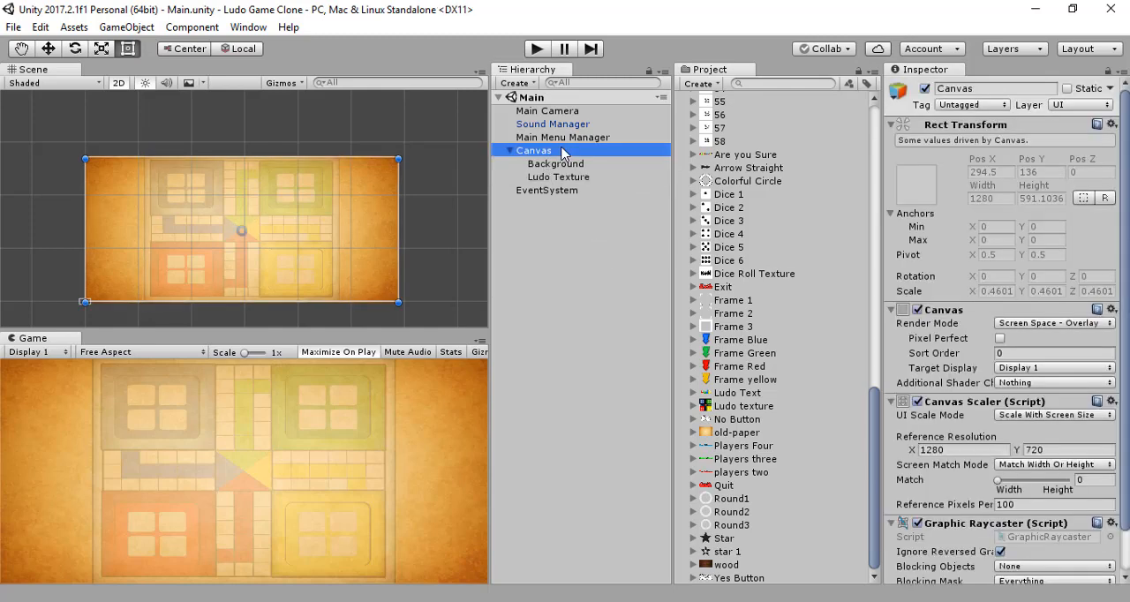
click(600, 272)
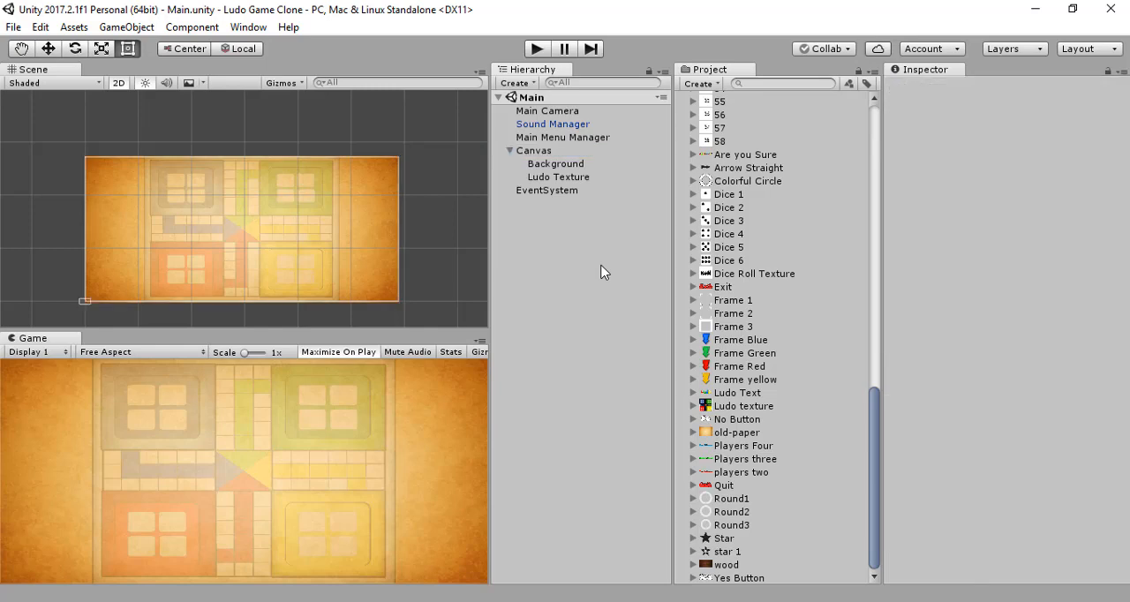
click(539, 152)
right_click(538, 152)
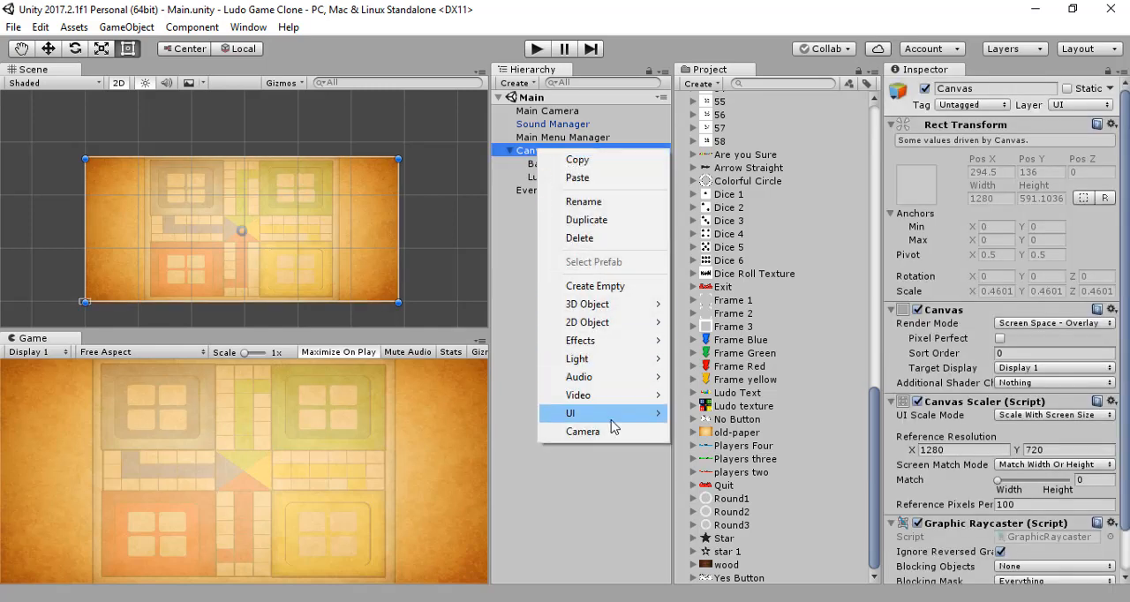
mouse_move(611, 418)
click(764, 197)
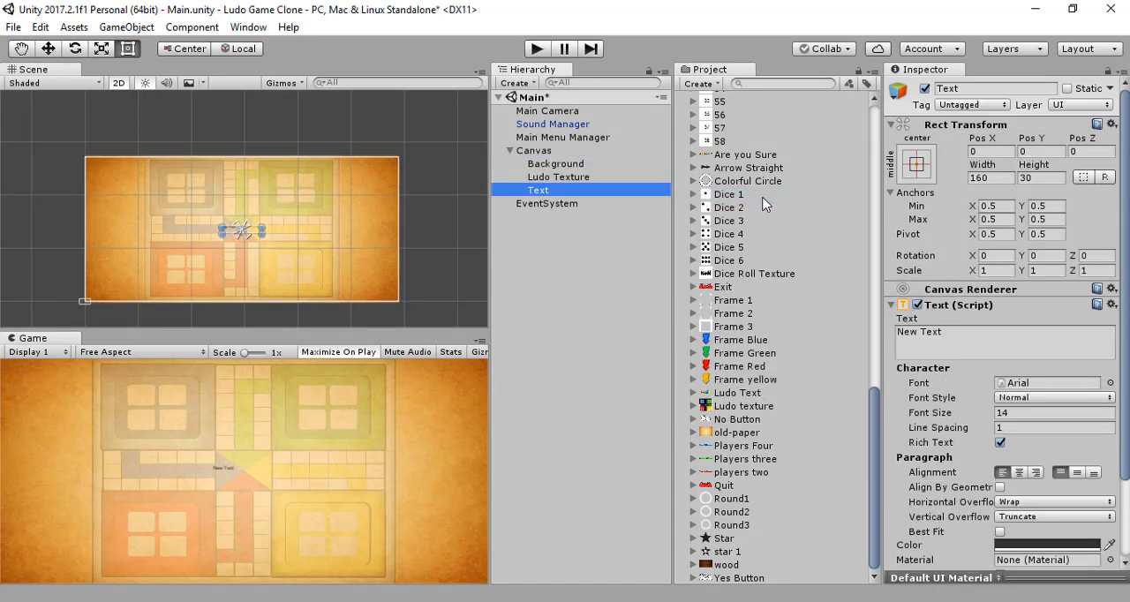
scroll(1123, 329, down, 3)
scroll(1123, 330, up, 3)
scroll(1124, 329, down, 3)
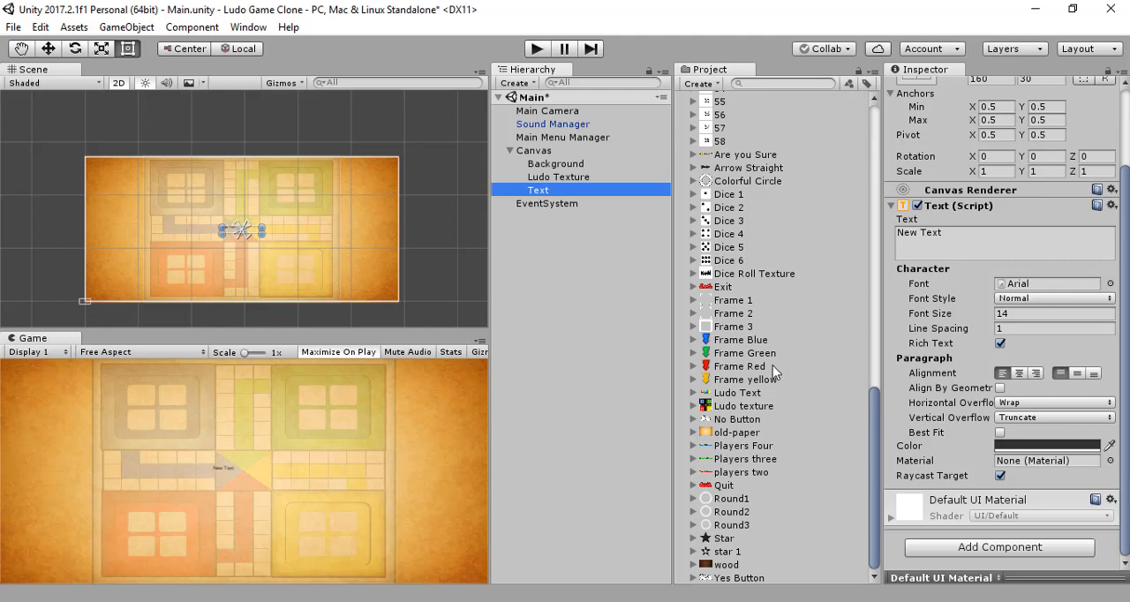
click(779, 394)
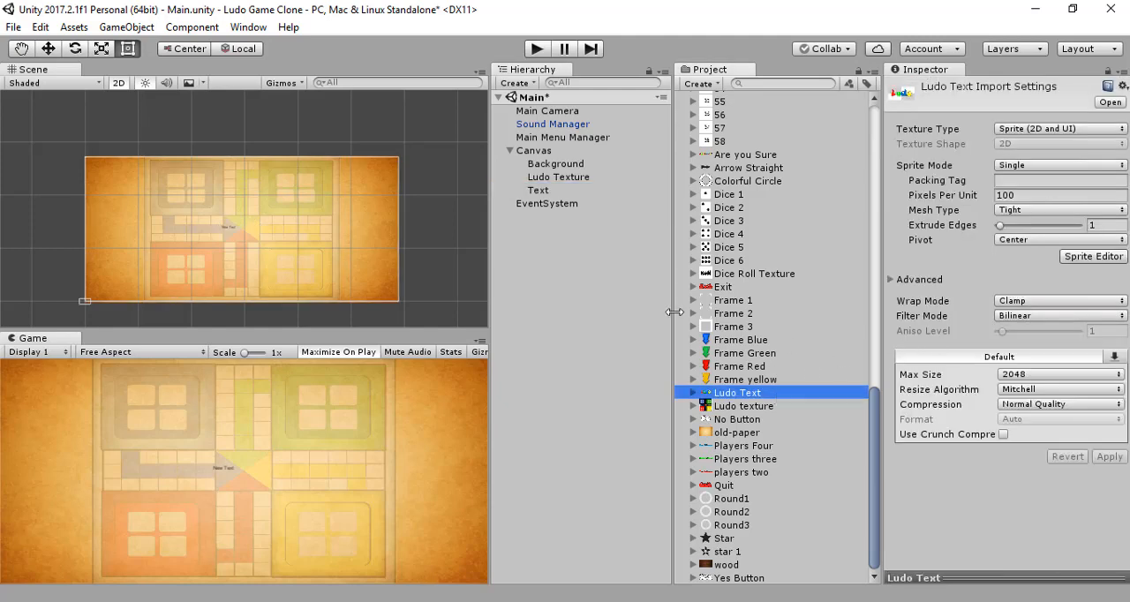
click(586, 247)
click(578, 191)
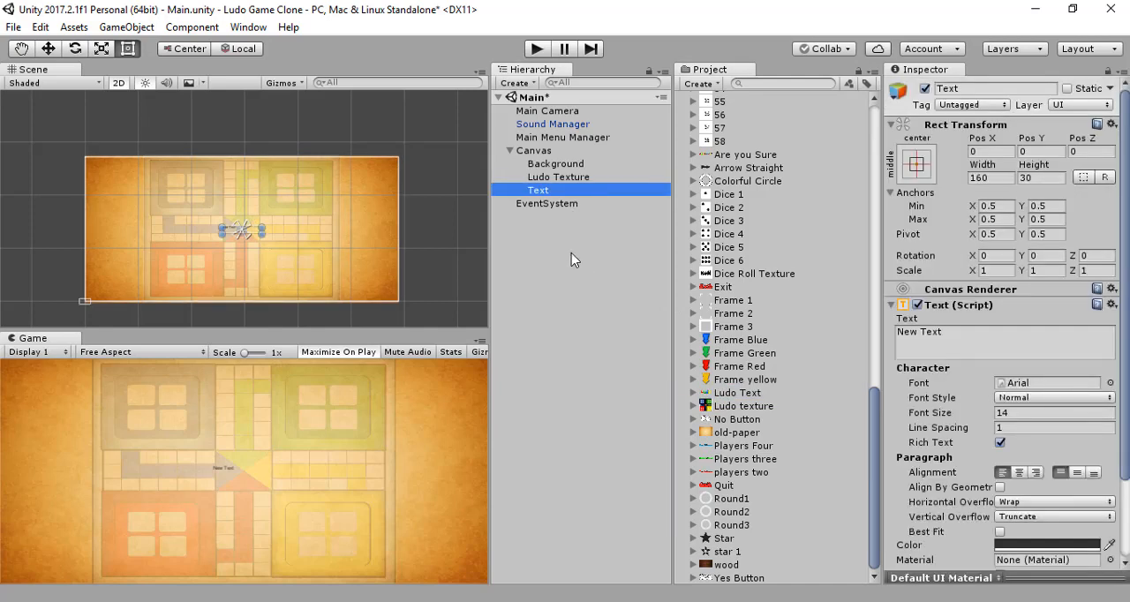
click(571, 254)
Step: Add a new UI Image as a child of the Canvas and name it Ludo Text
right_click(553, 152)
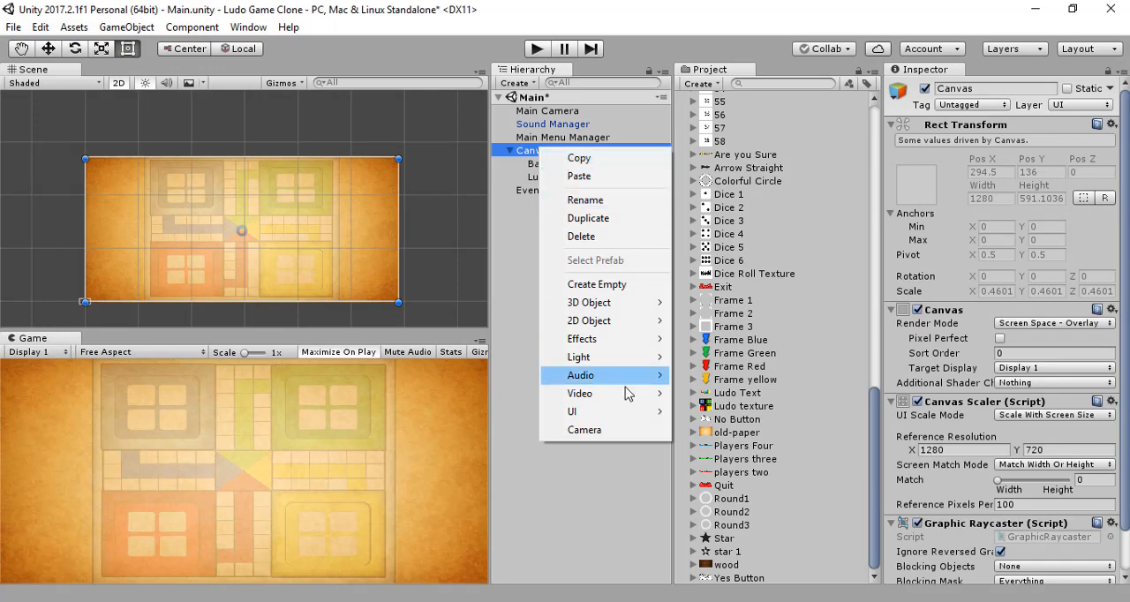
mouse_move(641, 413)
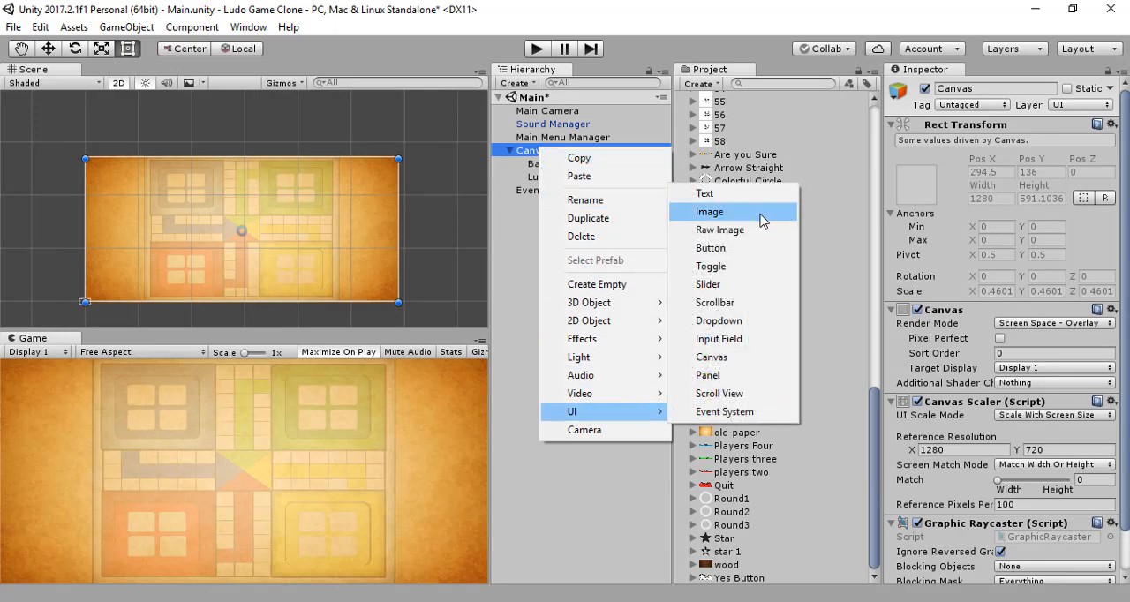
click(784, 213)
click(993, 88)
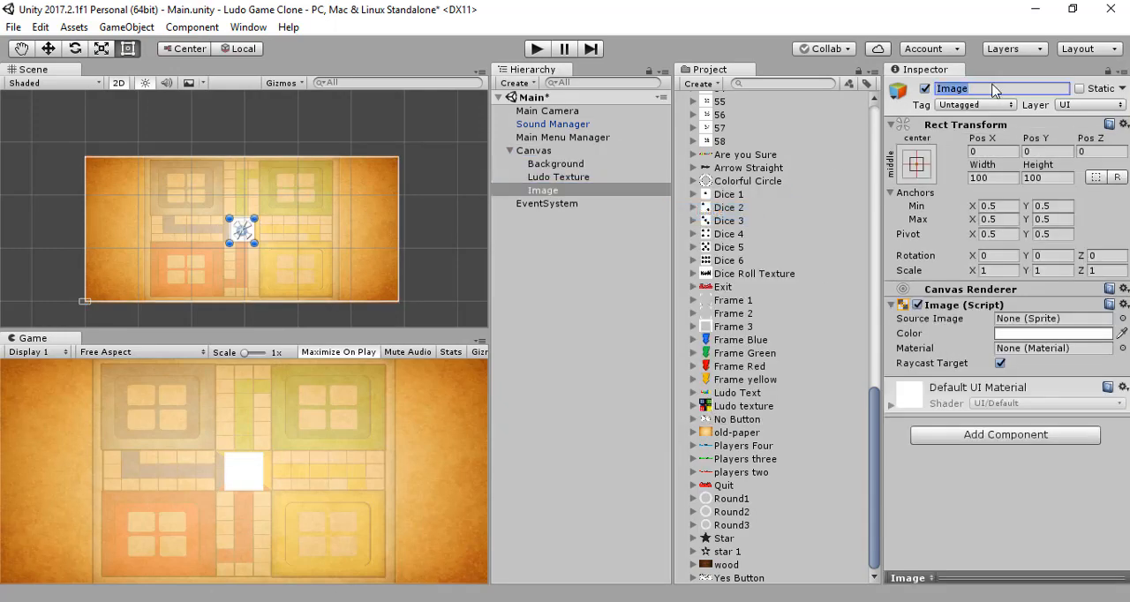
text(Ludo Text)
key(Return)
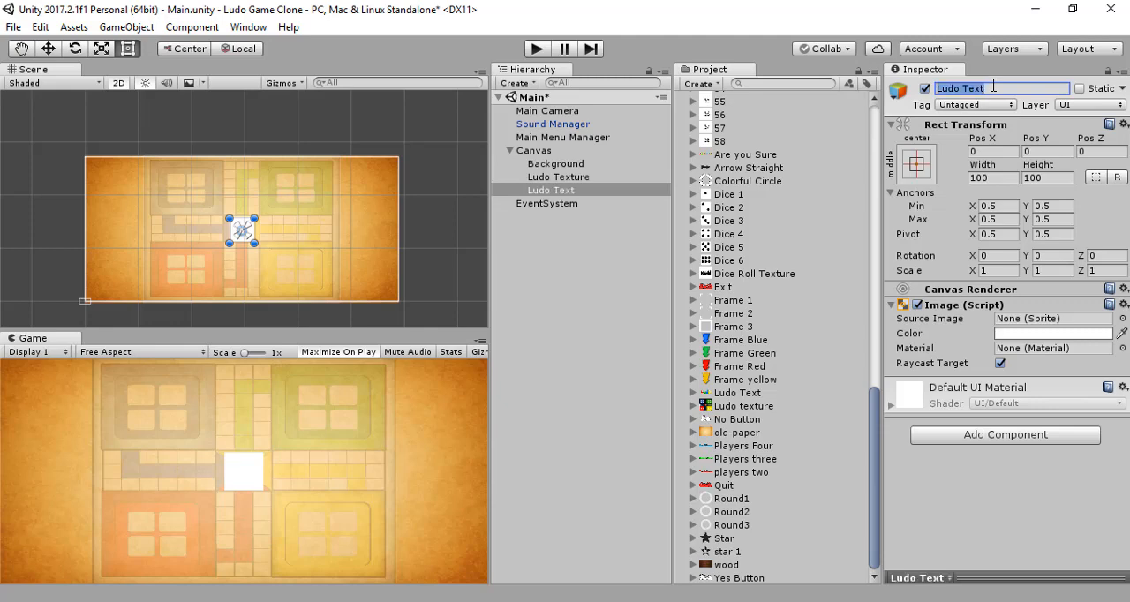
click(620, 250)
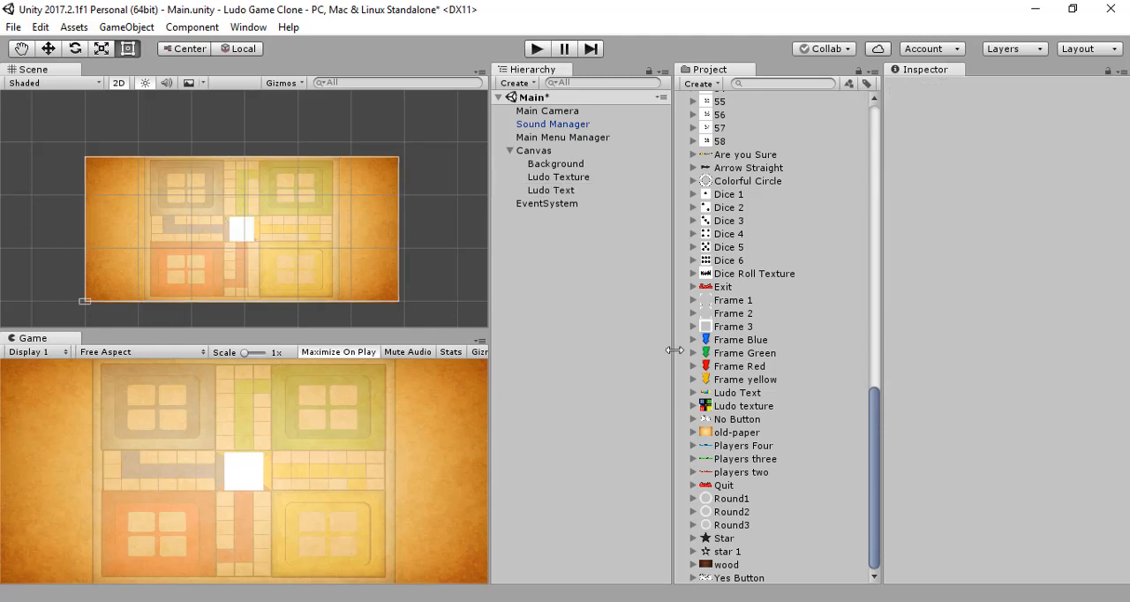
Step: Assign the Ludo Text sprite as the source image of the Ludo Text object
click(565, 192)
drag(744, 393, 1039, 320)
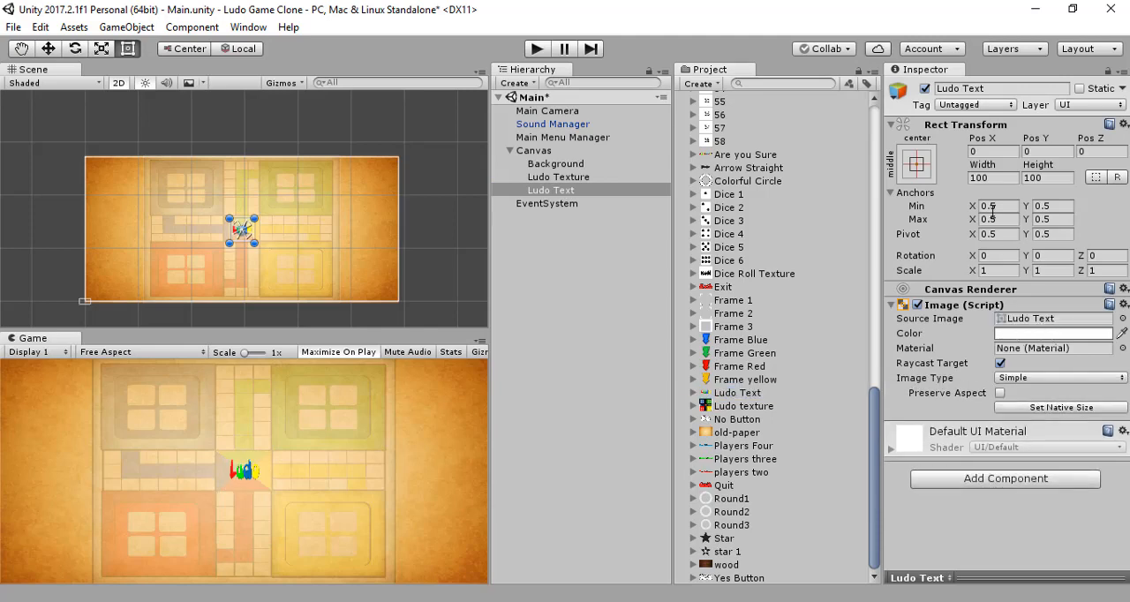
Step: Set the Ludo Text image's width to 400 and its height to 200
click(1004, 178)
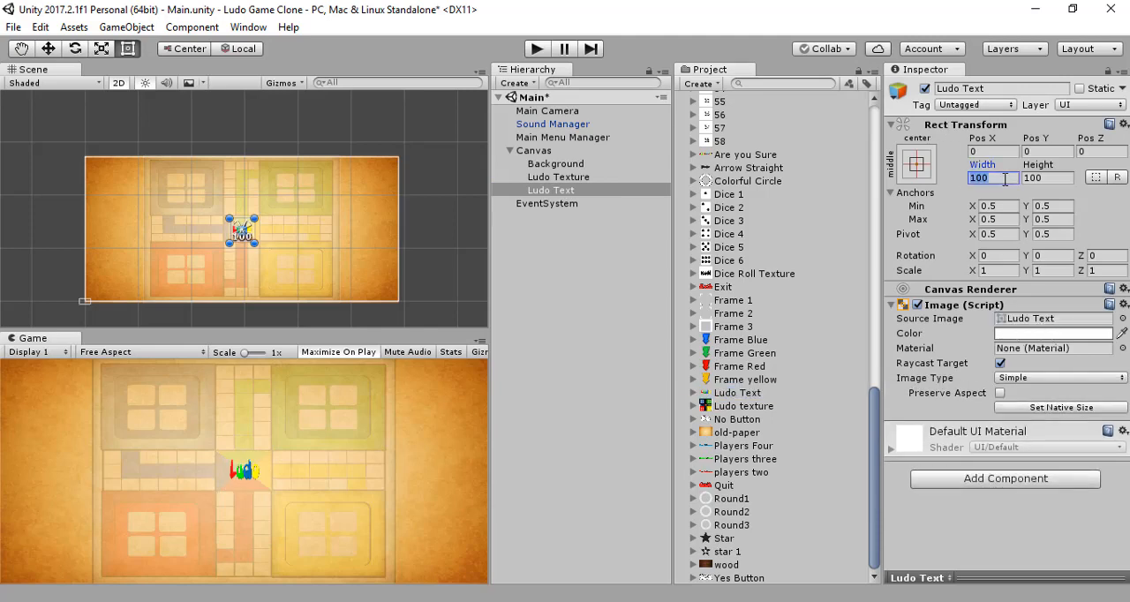
text(400)
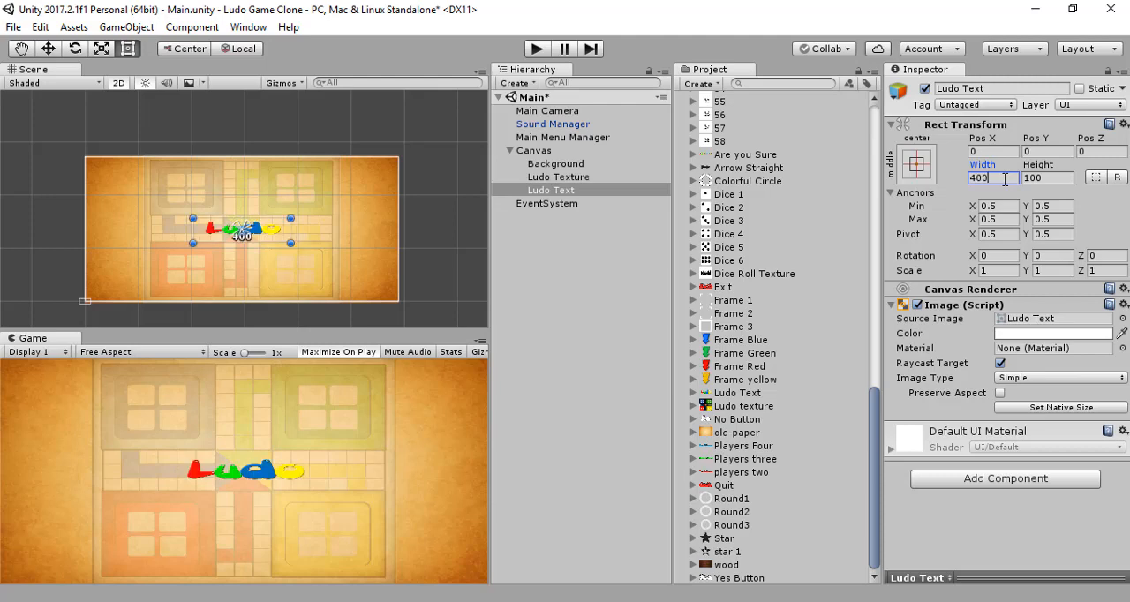
click(1042, 178)
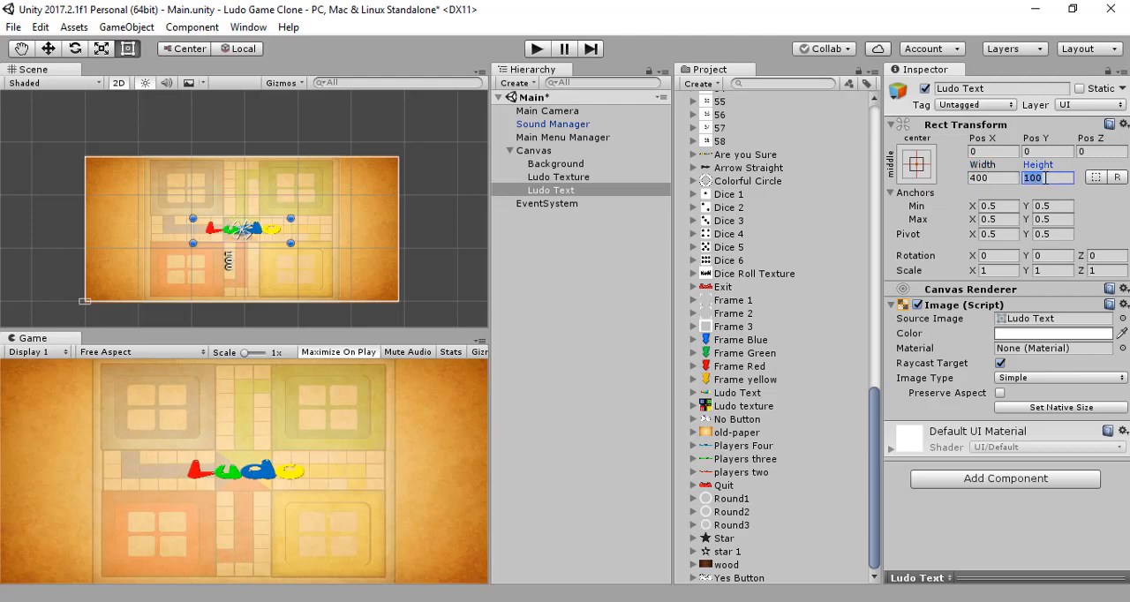
text(200)
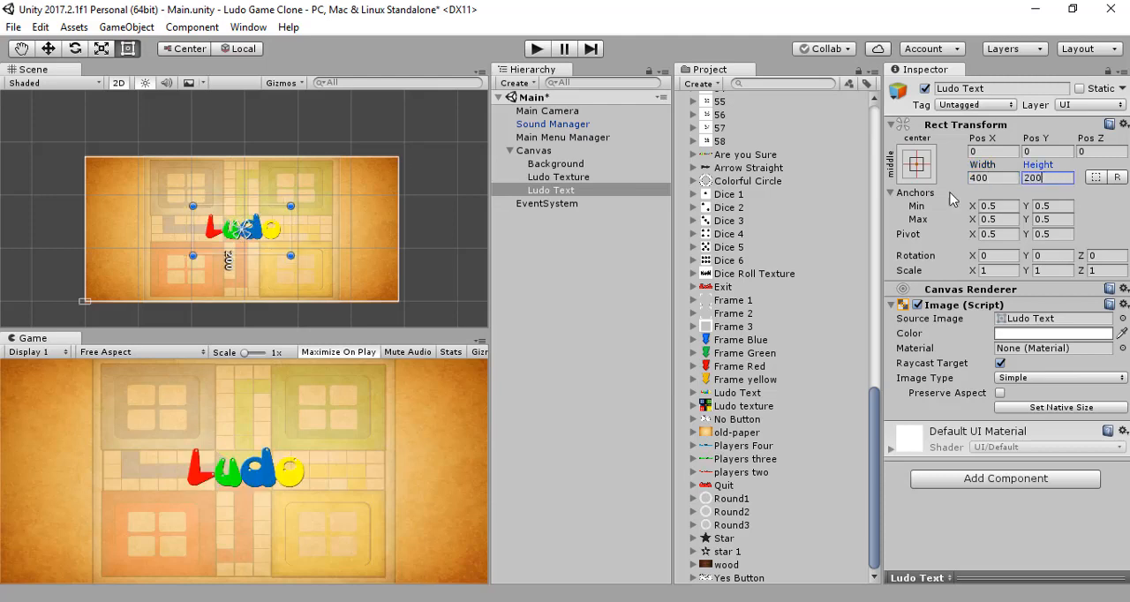
Step: Move the Ludo Text title straight up to the upper part of the canvas, to about Pos Y 215
click(54, 50)
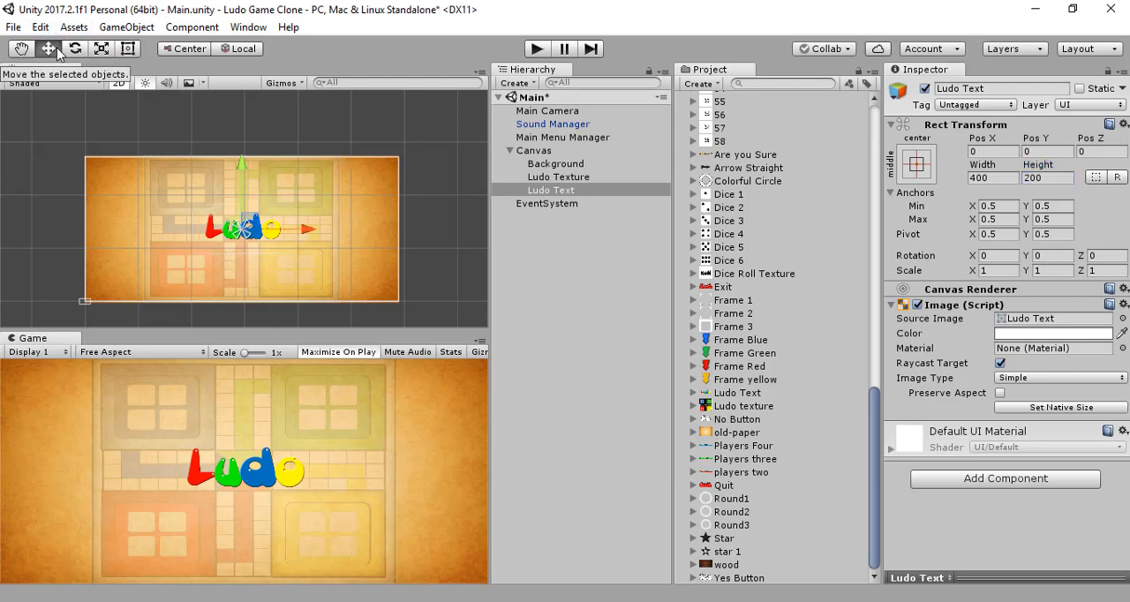
drag(242, 166, 257, 109)
drag(255, 111, 255, 111)
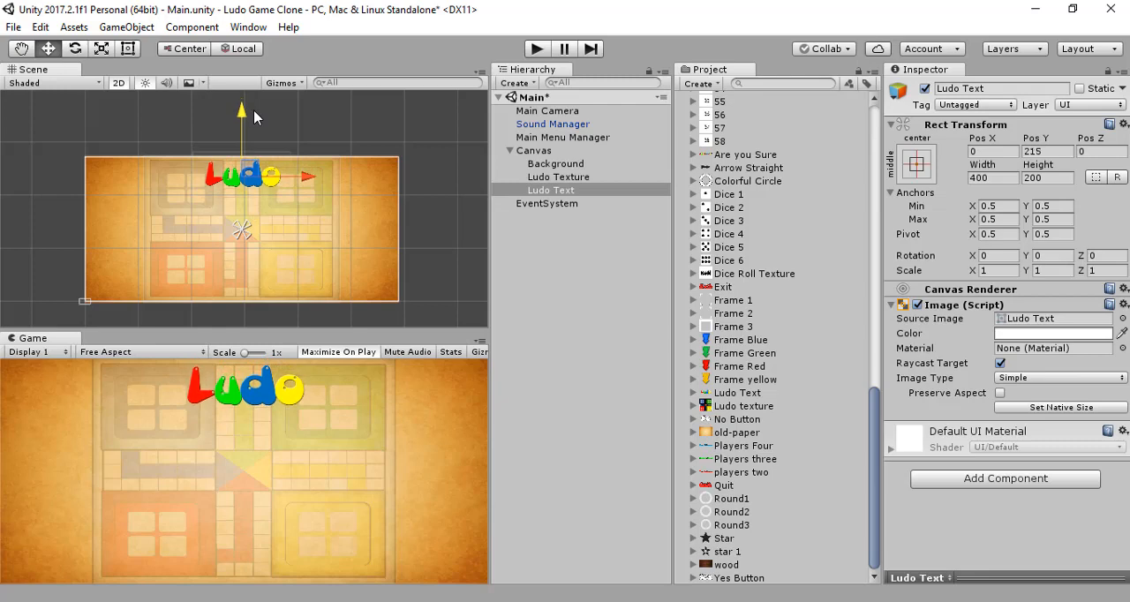
Step: Enlarge the Ludo Text image to a width of 600 and a height of 300
click(998, 178)
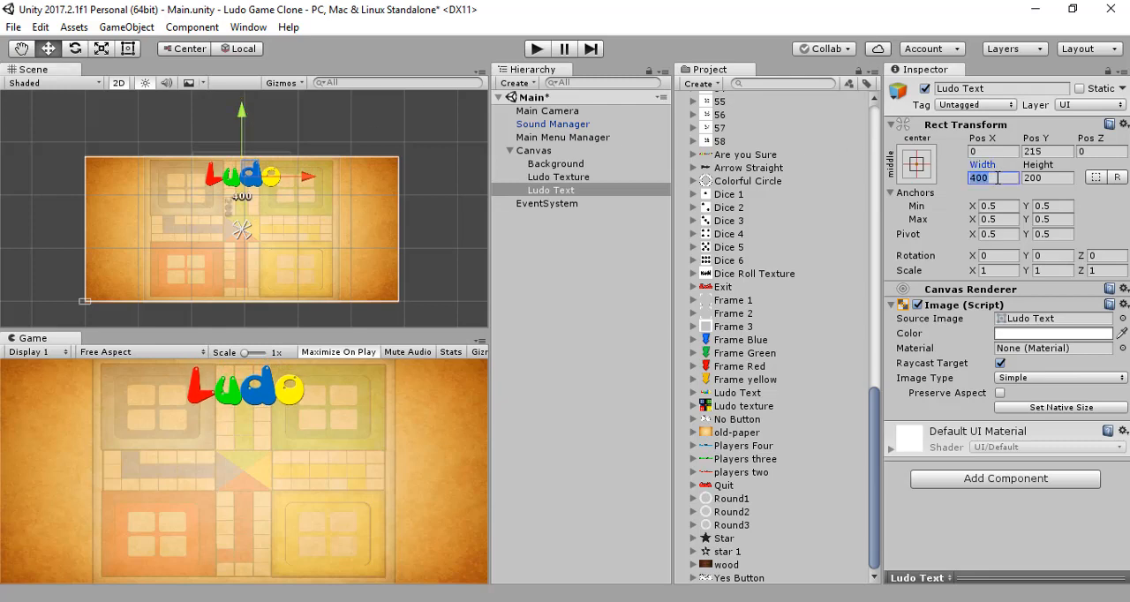
text(600)
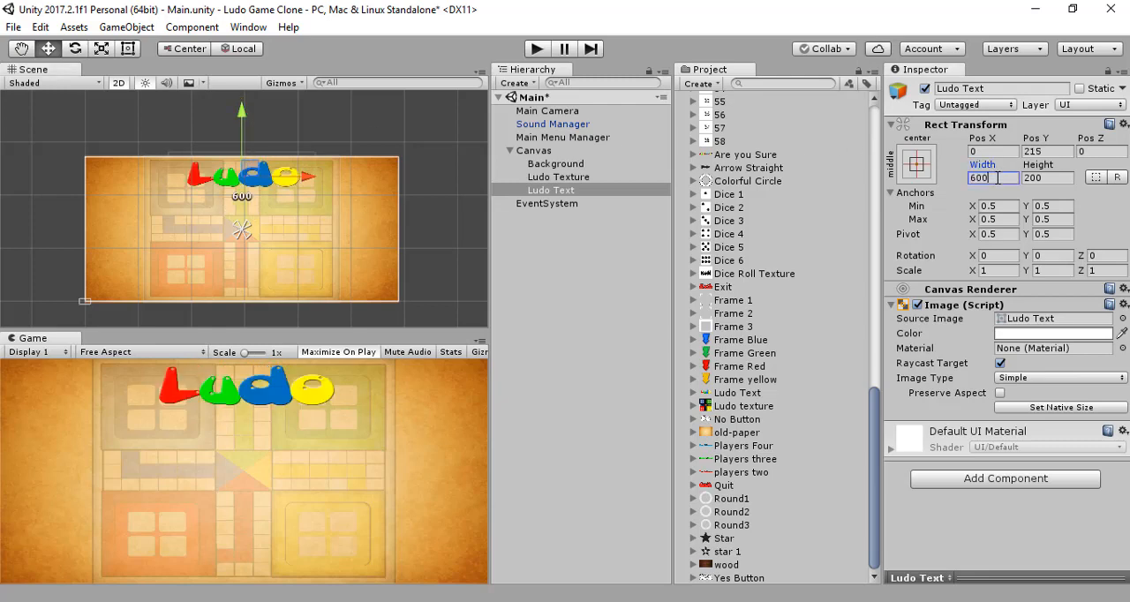
click(1065, 177)
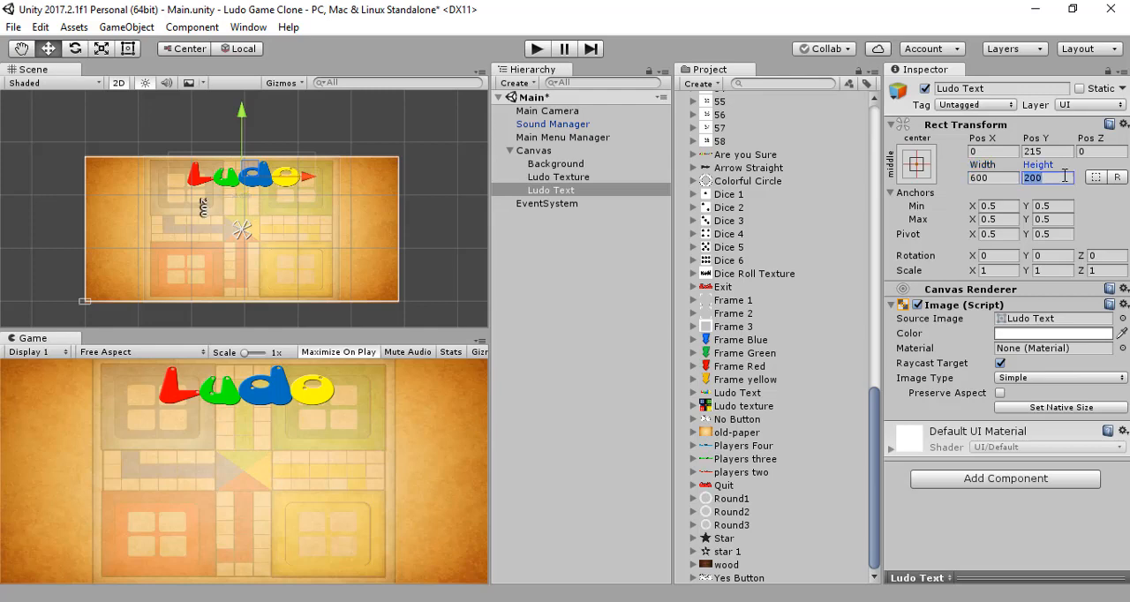
text(300)
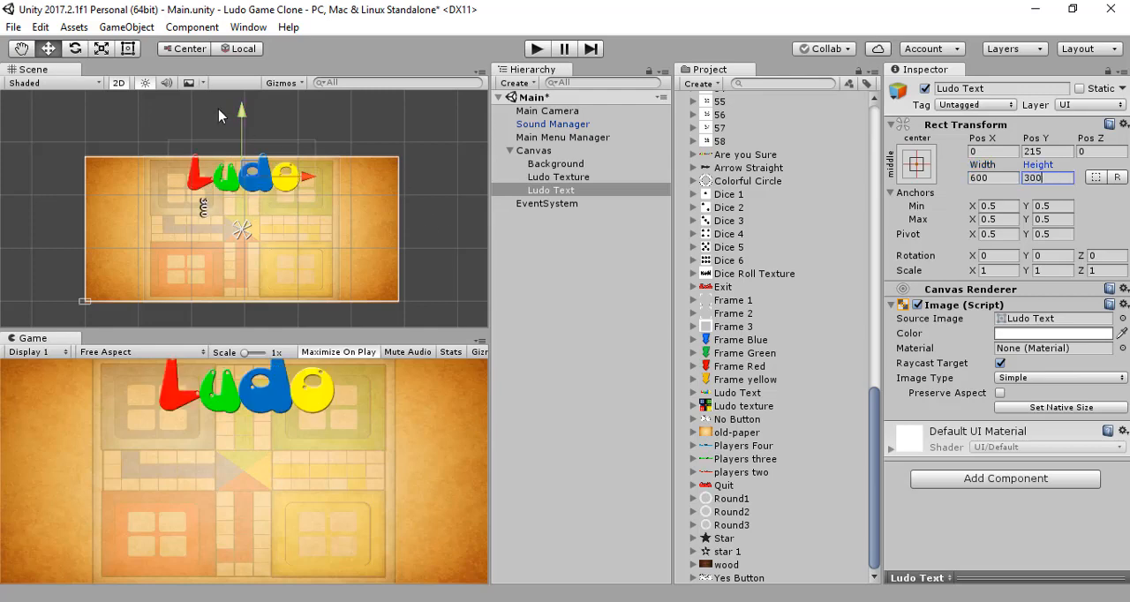
Step: Lower the Ludo Text title to about Pos Y 188 so it fits inside the canvas, and save the scene
drag(241, 119, 238, 126)
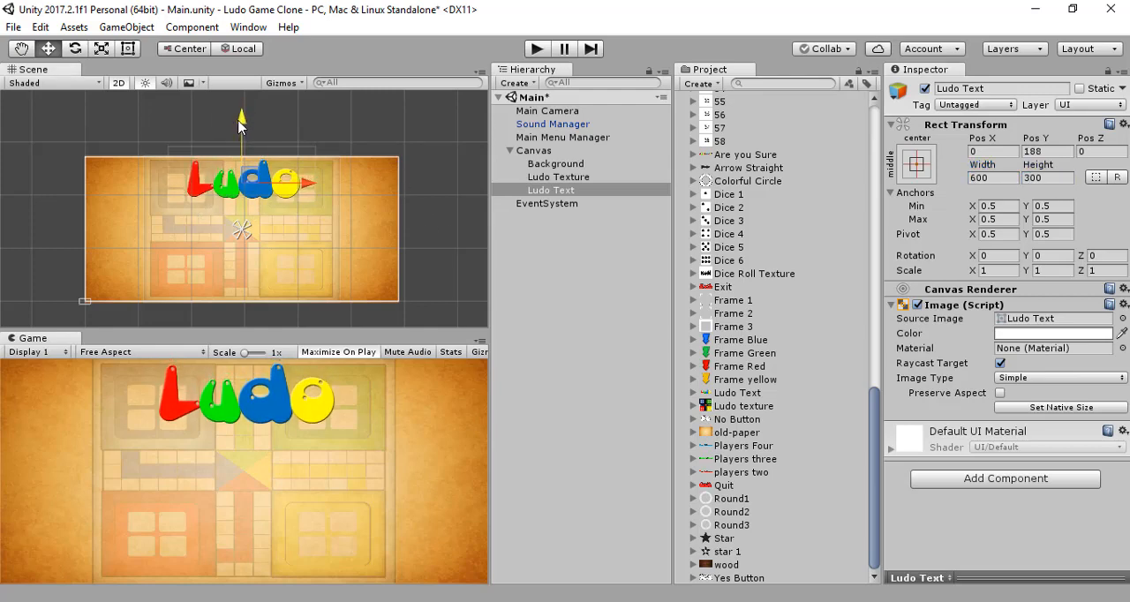
click(589, 242)
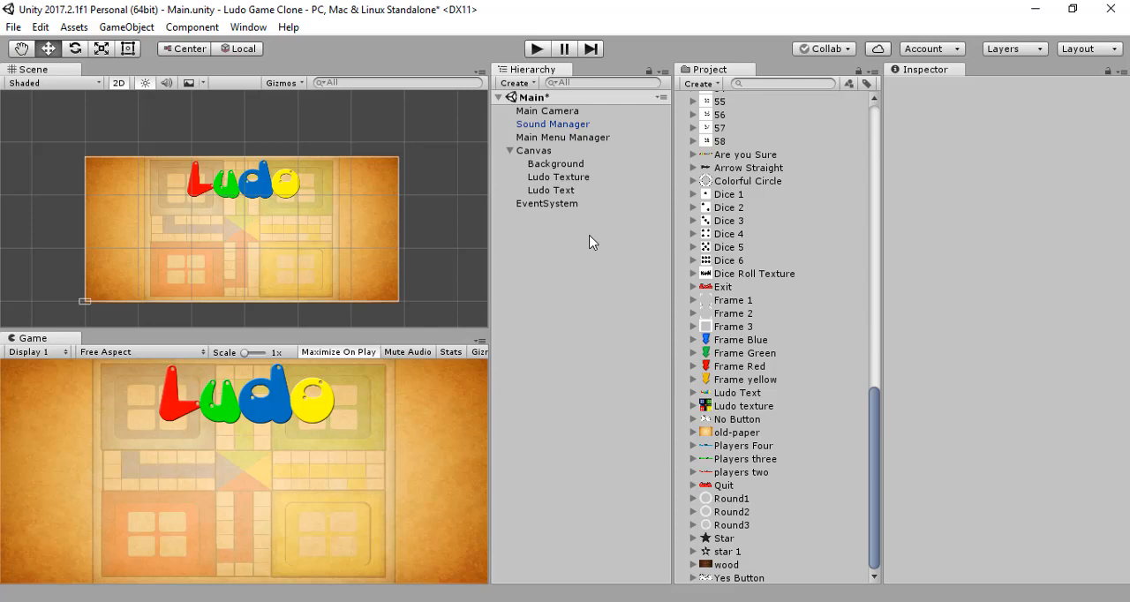
key(ctrl+s)
Step: Add a UI Button as a child of the Canvas and delete the button's child Text object
click(569, 150)
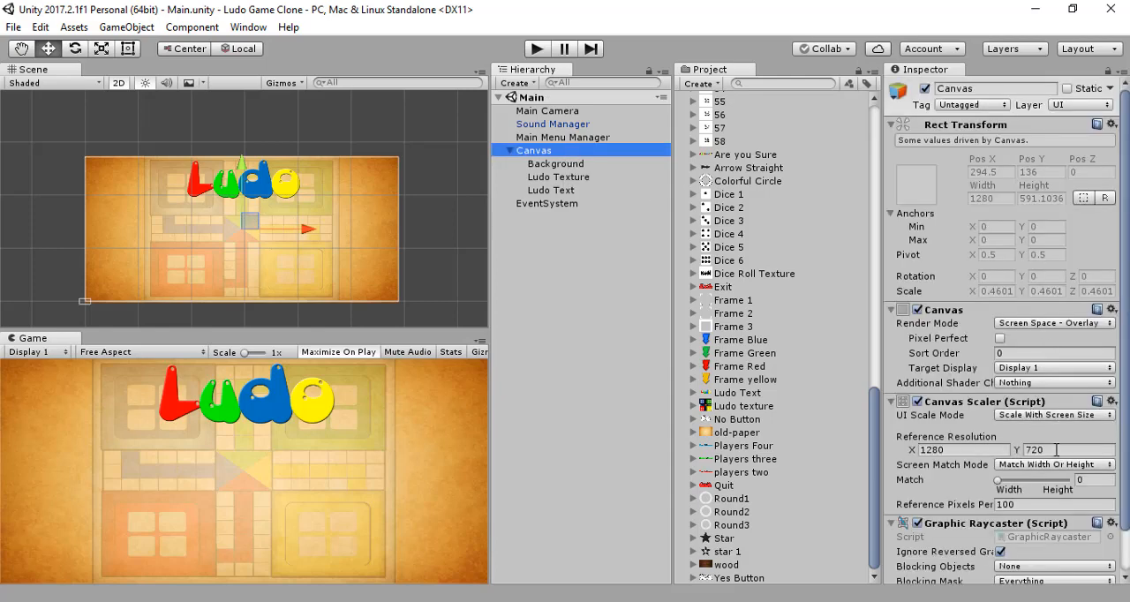
click(595, 256)
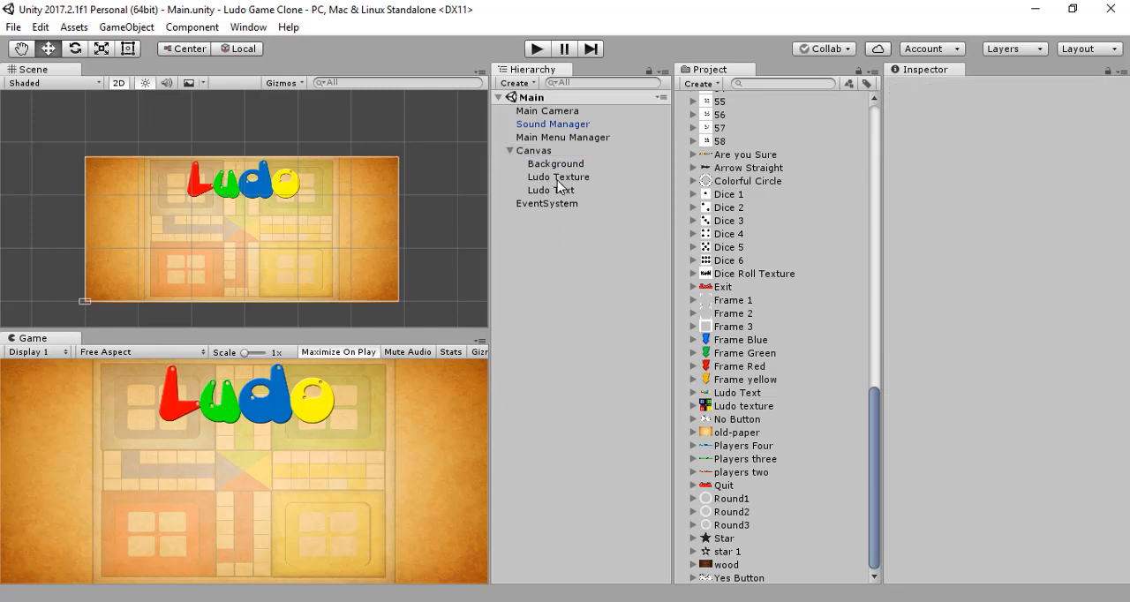
click(533, 152)
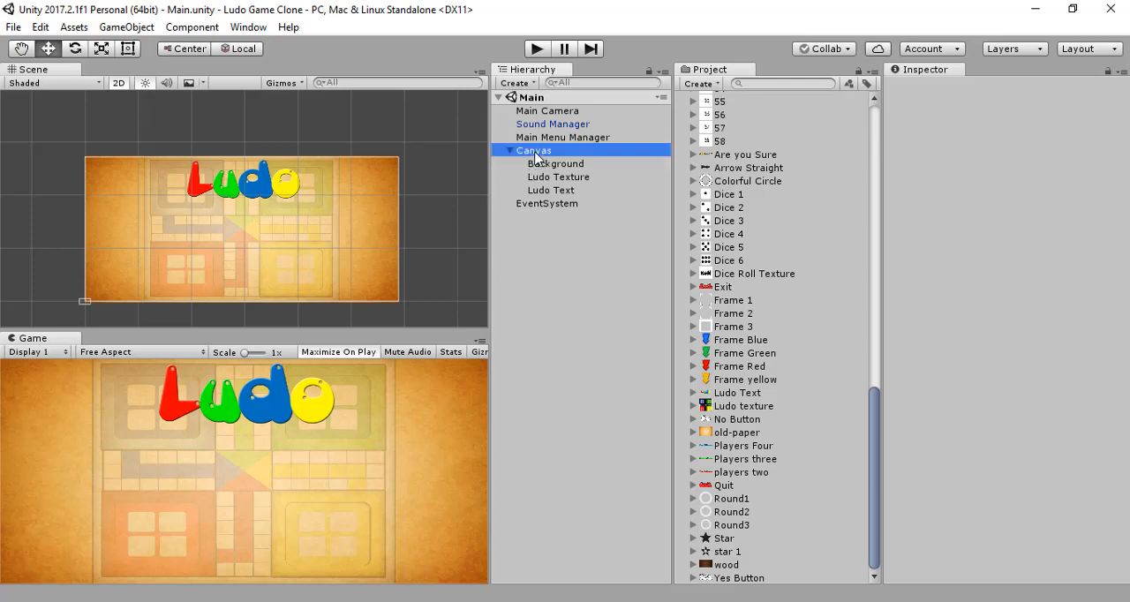
right_click(532, 154)
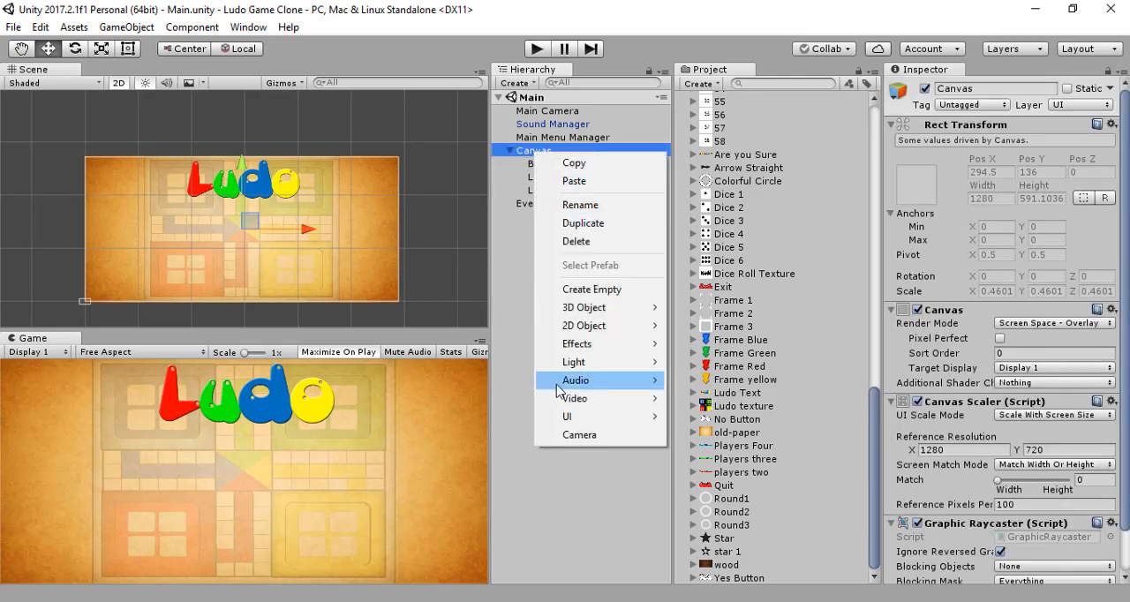
mouse_move(584, 416)
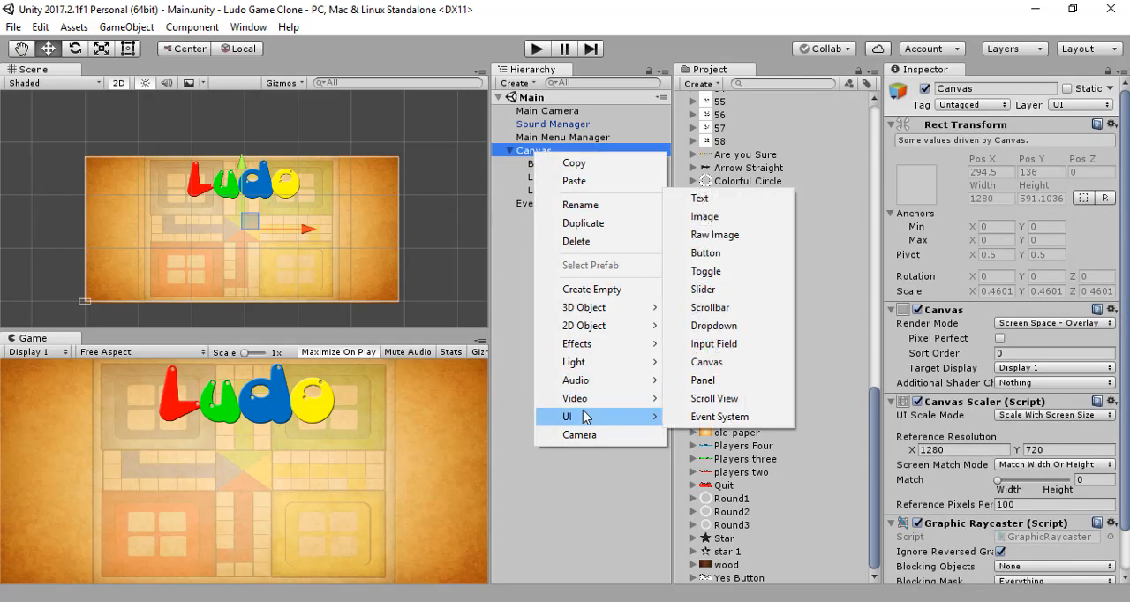
click(732, 256)
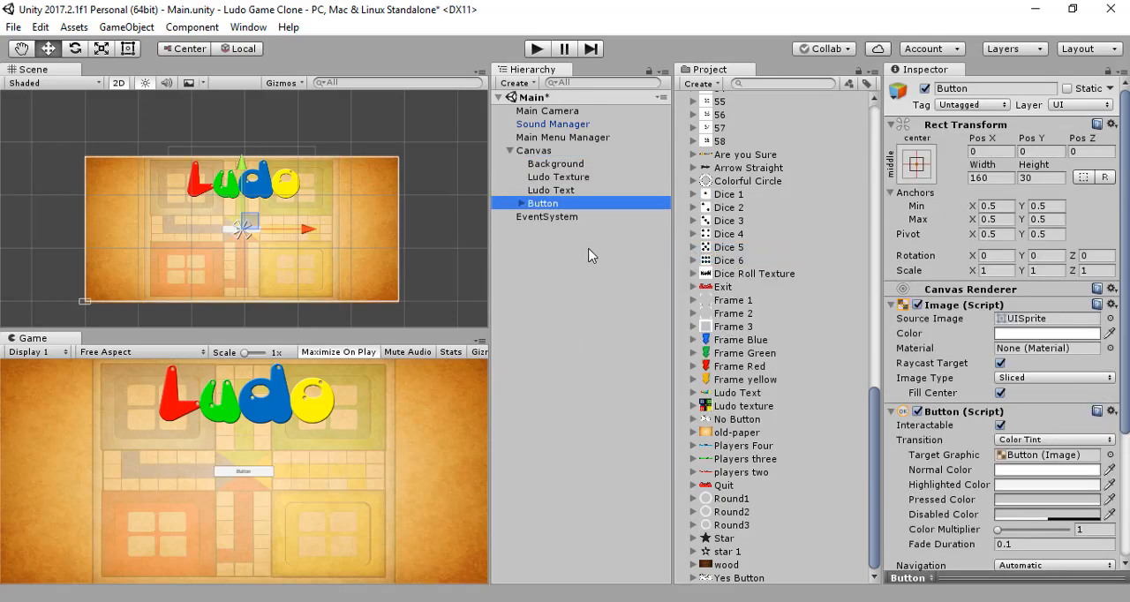
click(521, 205)
click(536, 217)
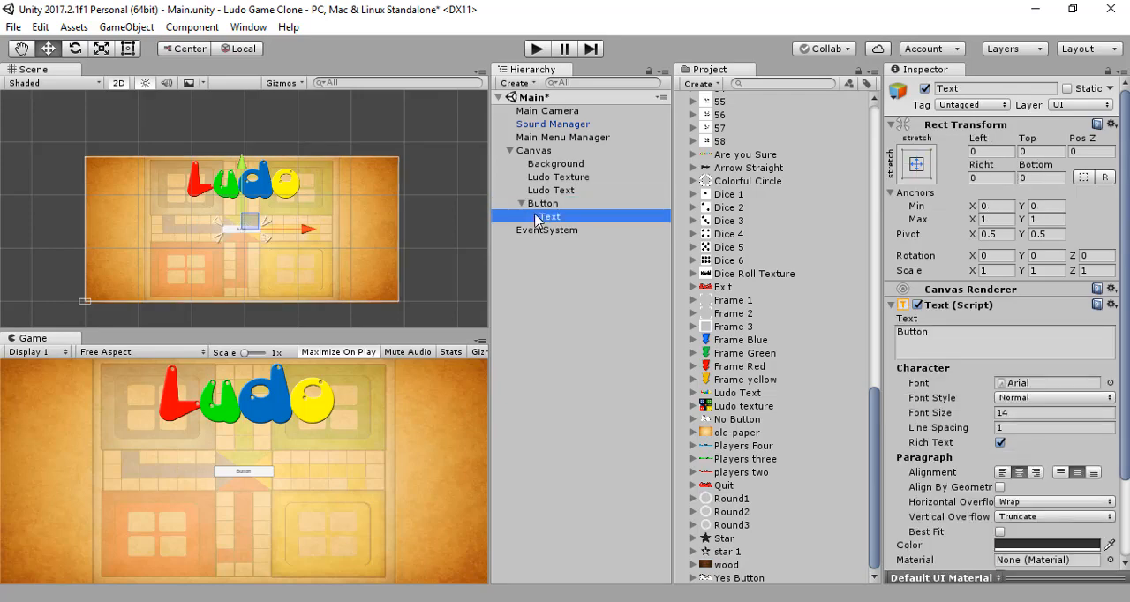
key(Delete)
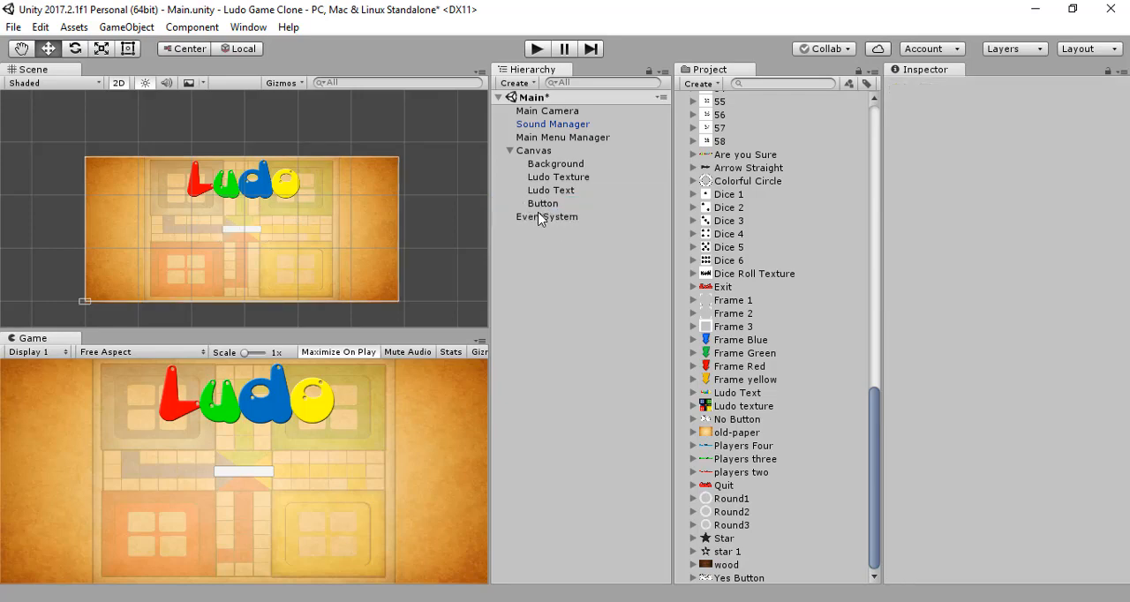
Step: Rename the new Button object to Two Player Button
click(543, 203)
click(1000, 89)
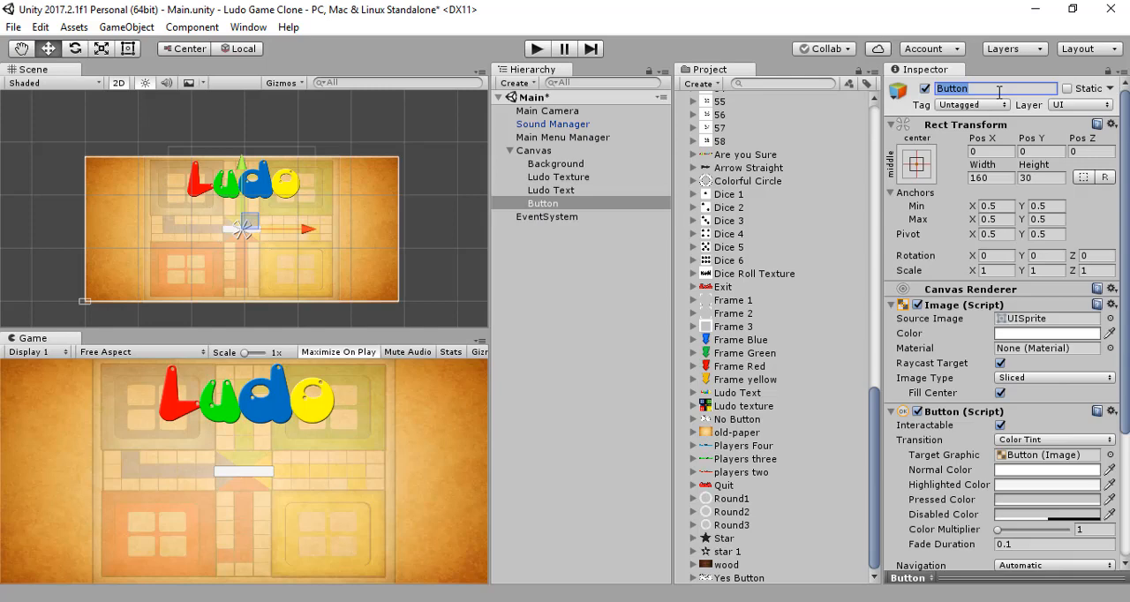
text(T)
text(wo )
text(Pl)
text(ayr )
text(er B)
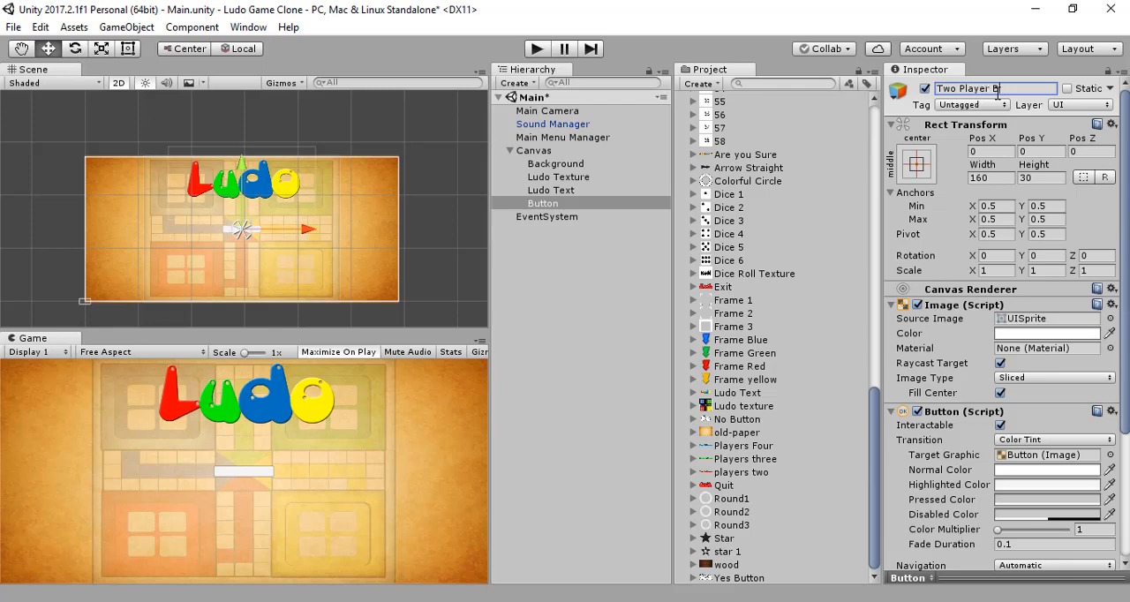
text(utton)
key(Return)
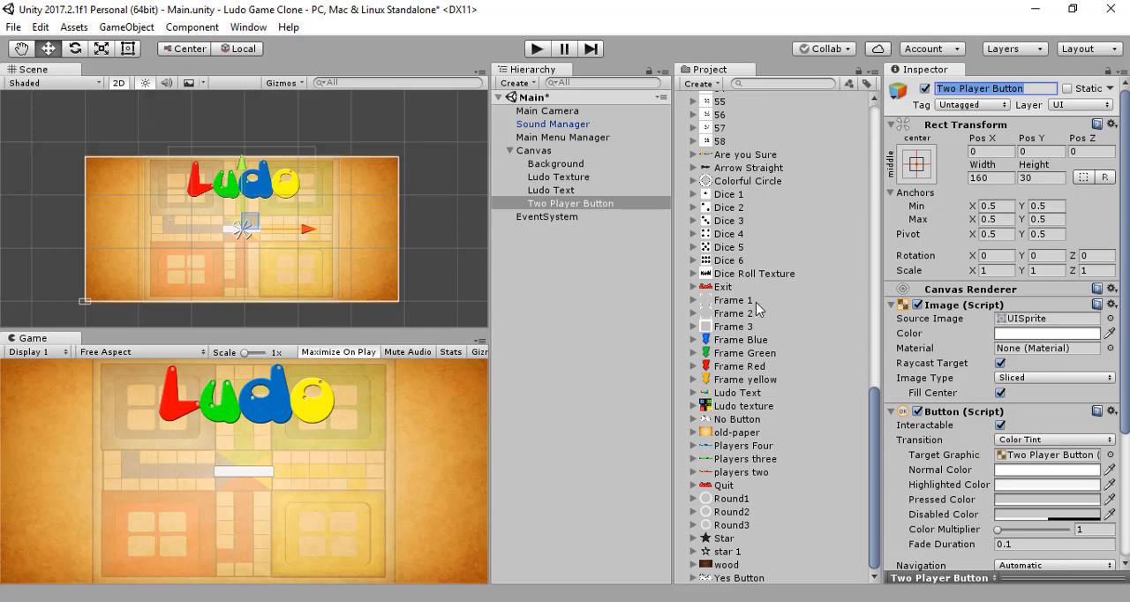
Step: Assign the 2 Player Text sprite from UI Elements as the source image of the Two Player Button
scroll(779, 381, up, 8)
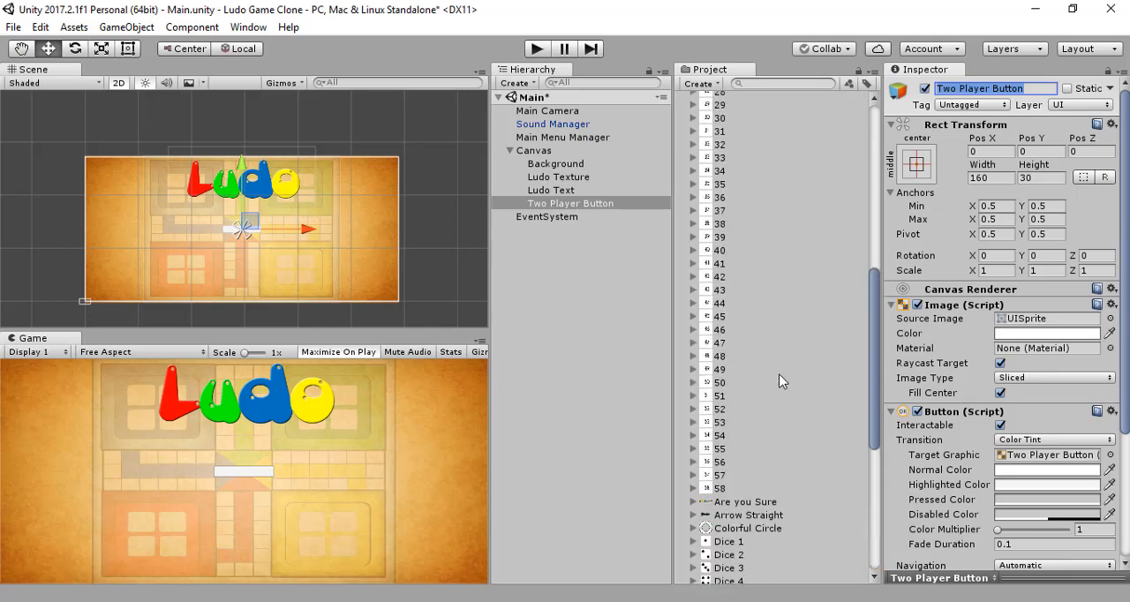
scroll(782, 382, up, 10)
click(751, 196)
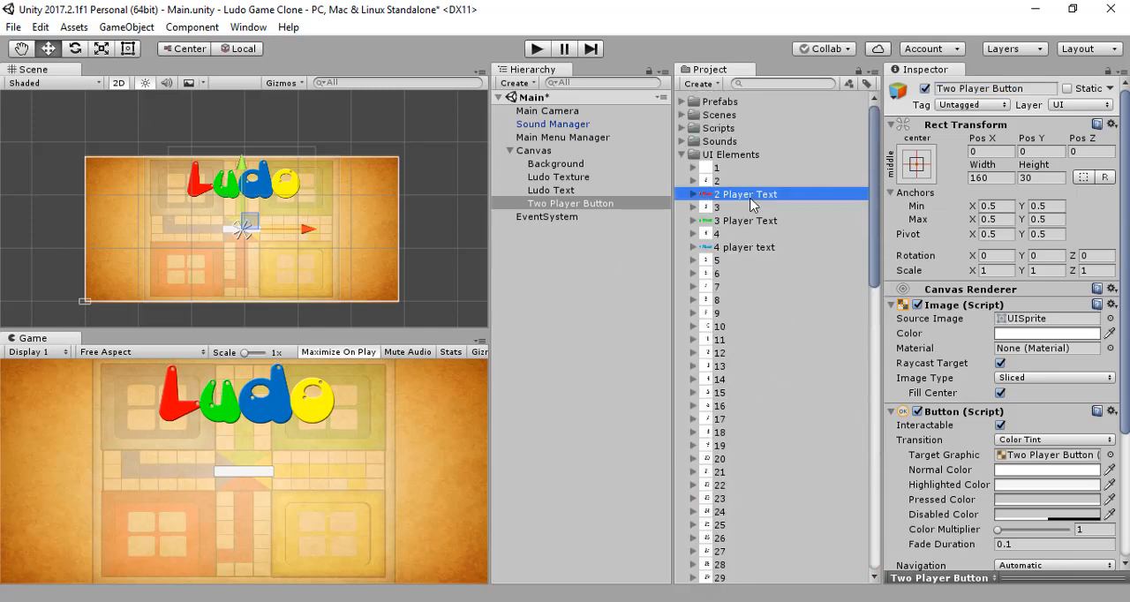
drag(751, 203, 1037, 322)
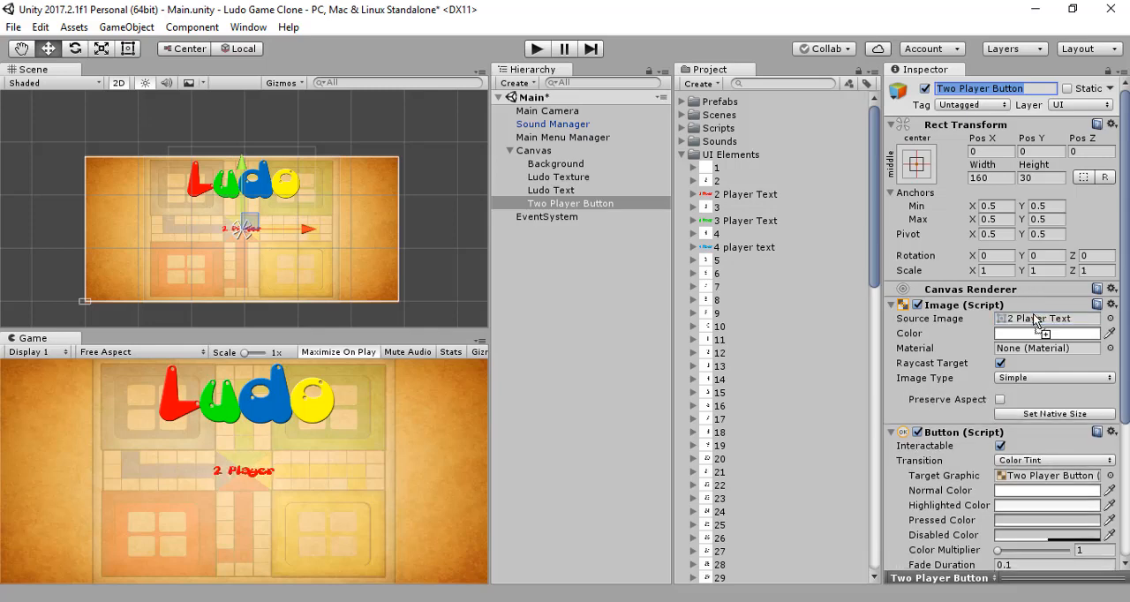
Step: Set the Two Player Button's width to 360 and its height to 100
click(985, 177)
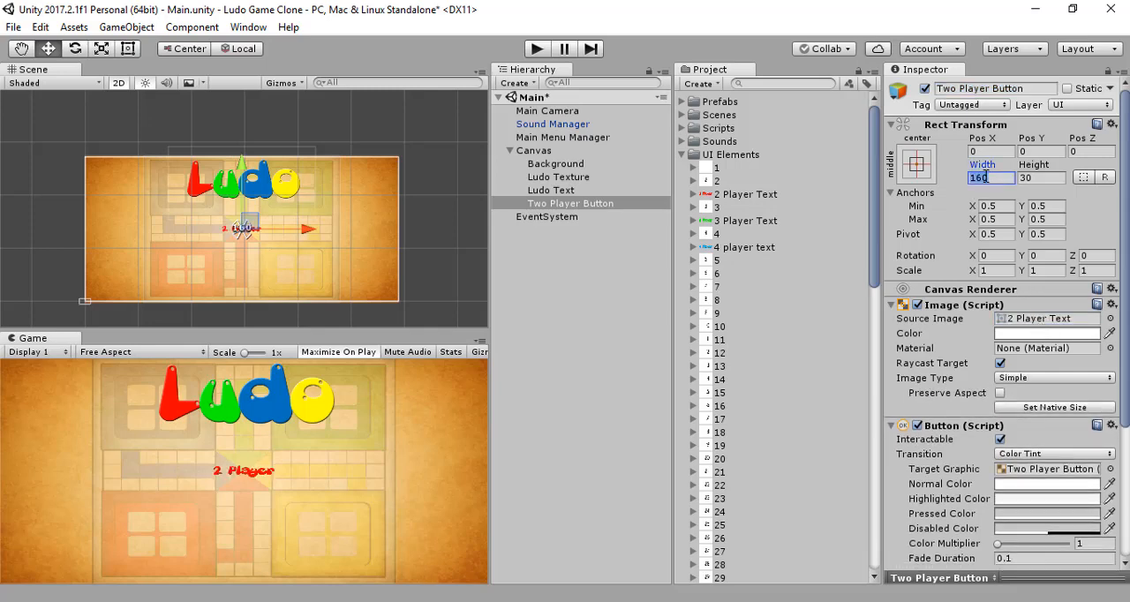
text(3)
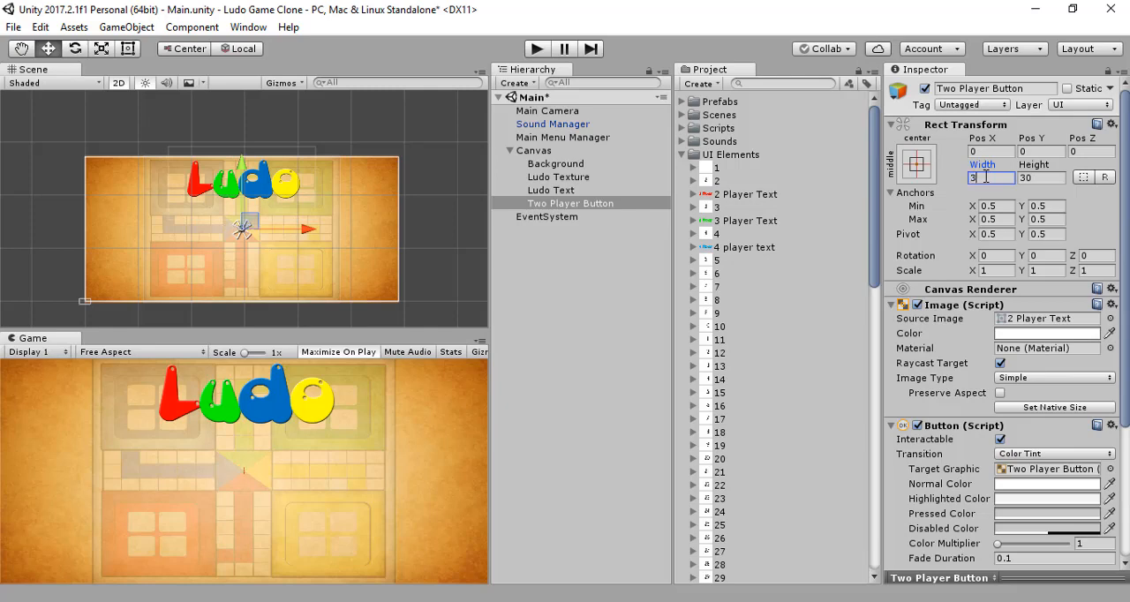
text(60)
click(1049, 178)
text(100)
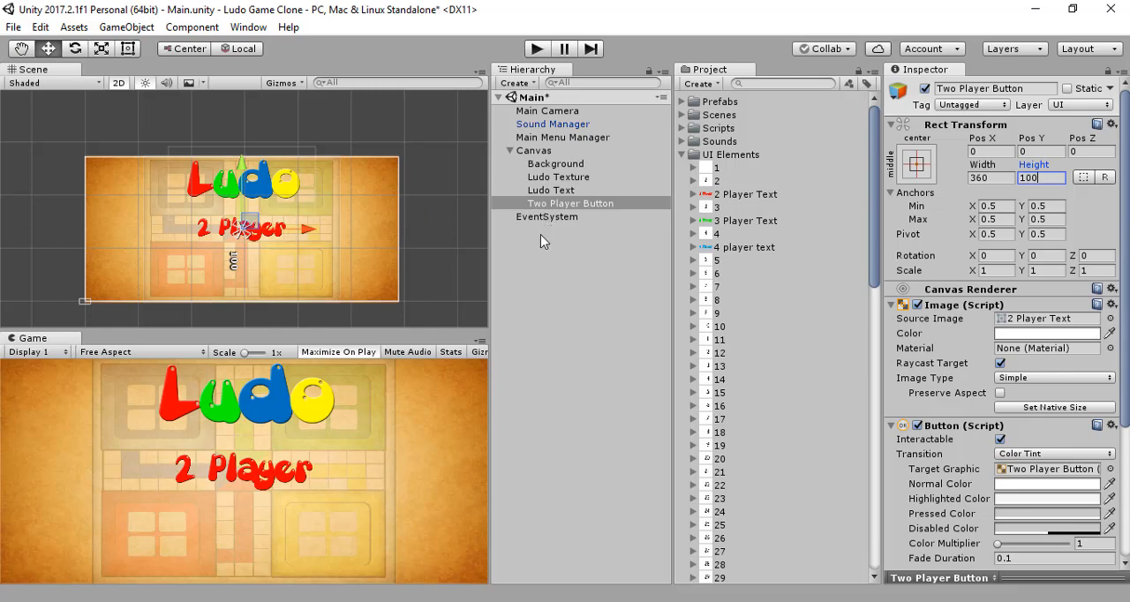
Step: Move the Two Player Button straight up to about Pos Y 44, just beneath the Ludo title
click(747, 226)
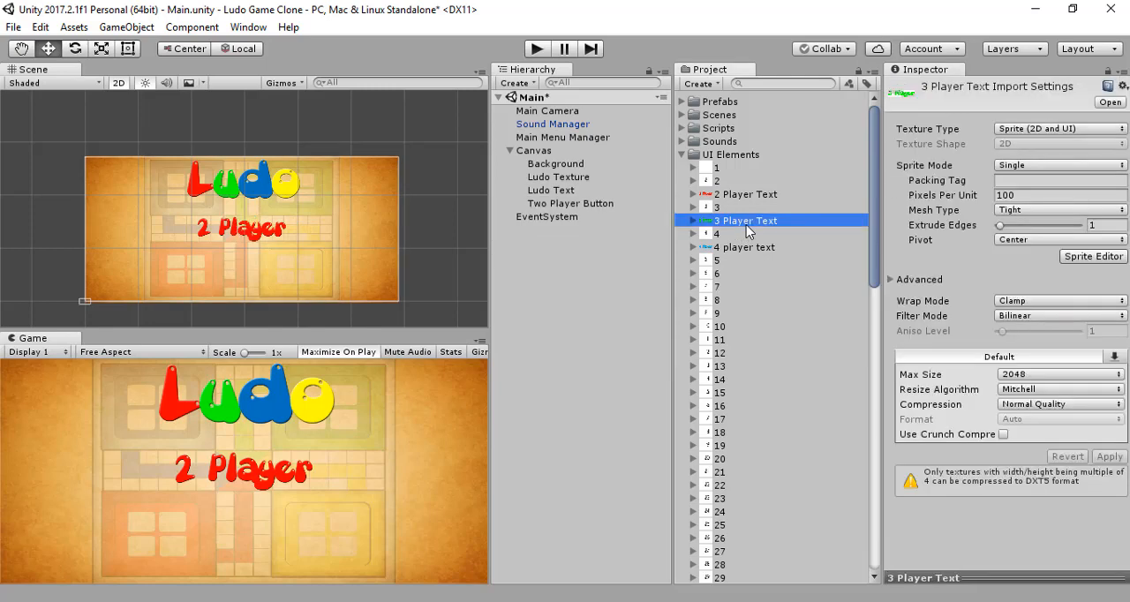
click(581, 249)
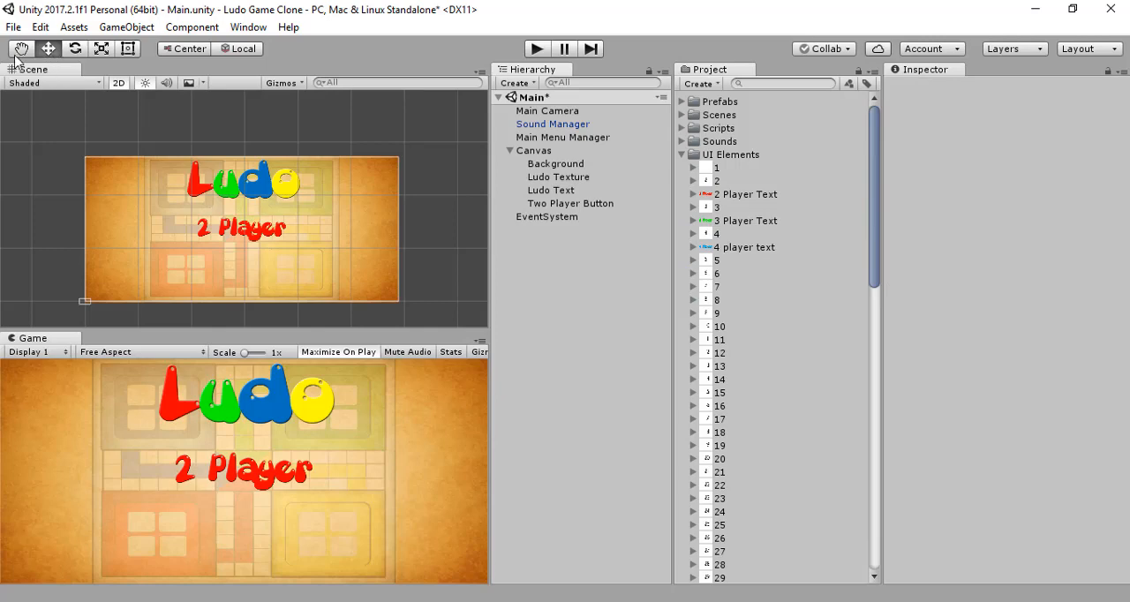
click(256, 243)
drag(244, 163, 247, 153)
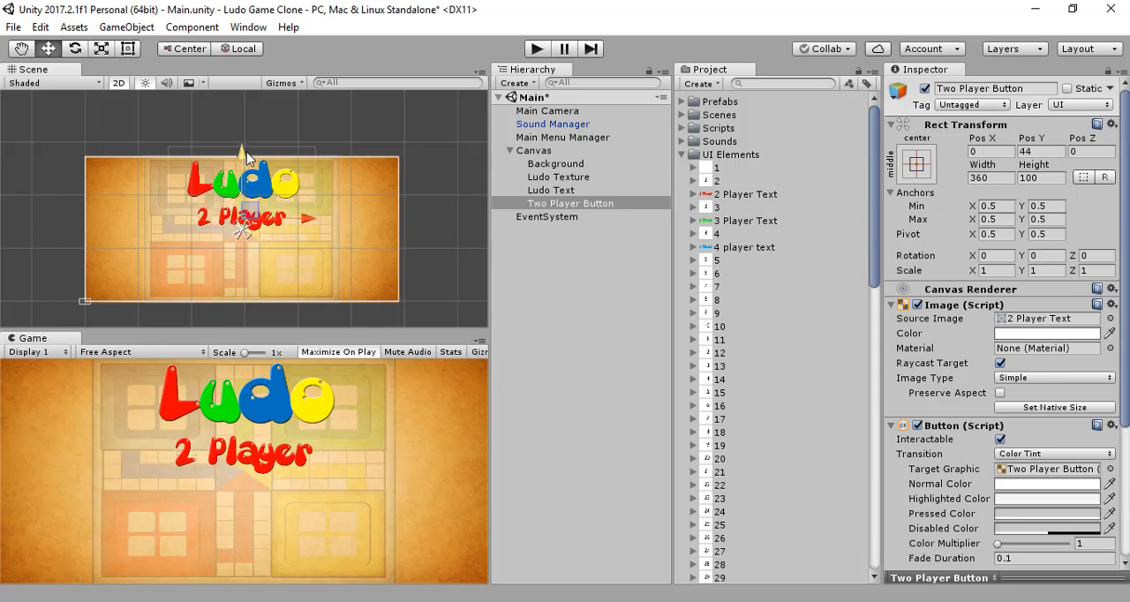
click(542, 233)
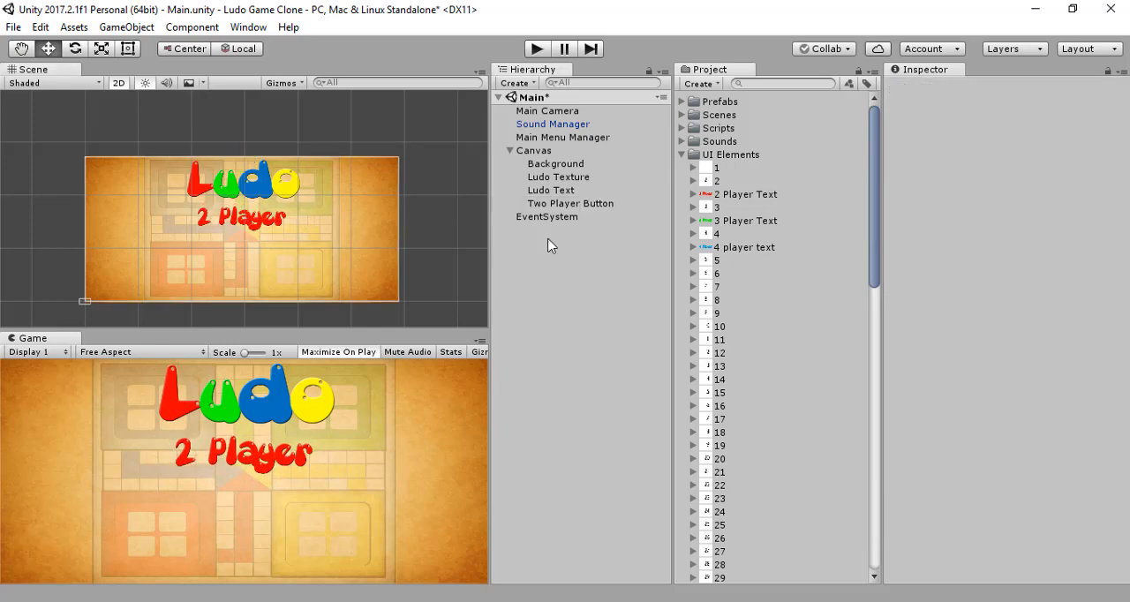
scroll(728, 260, down, 15)
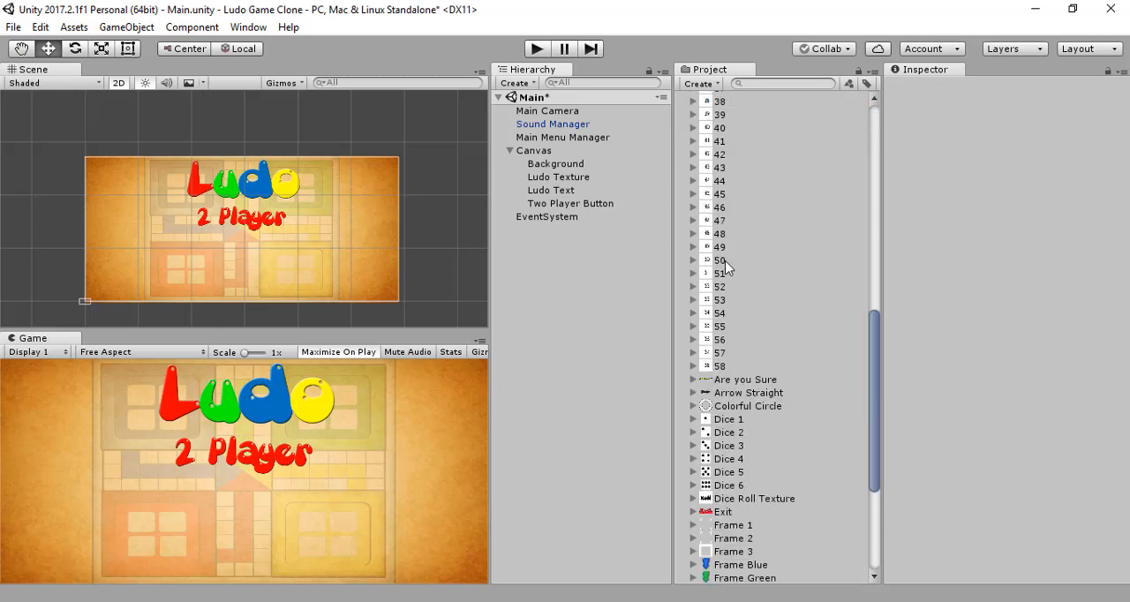
scroll(726, 266, down, 5)
scroll(727, 266, down, 2)
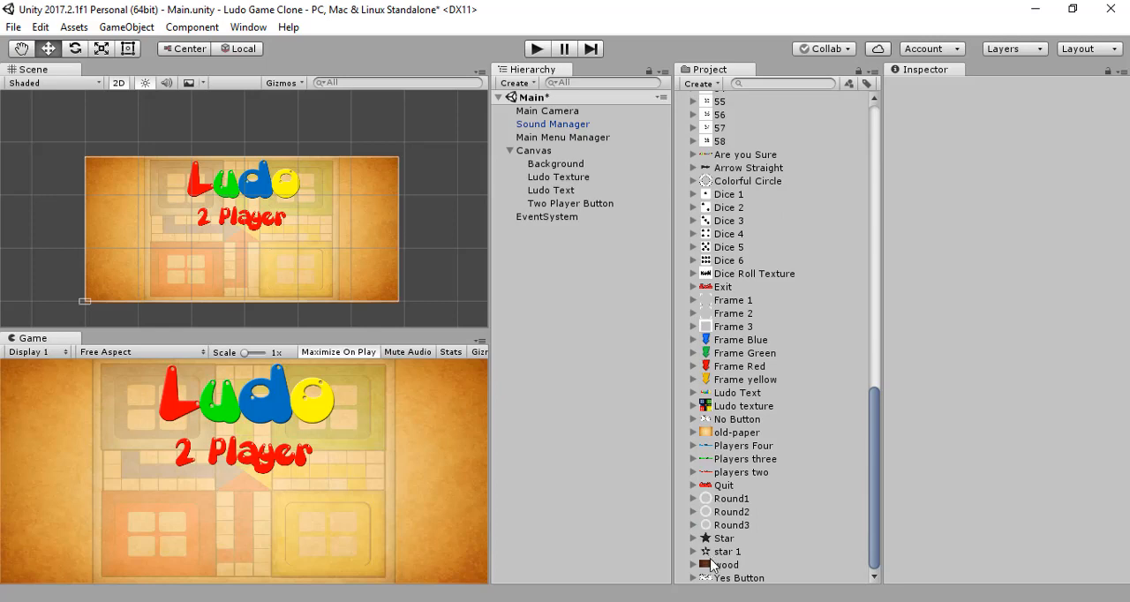
click(737, 475)
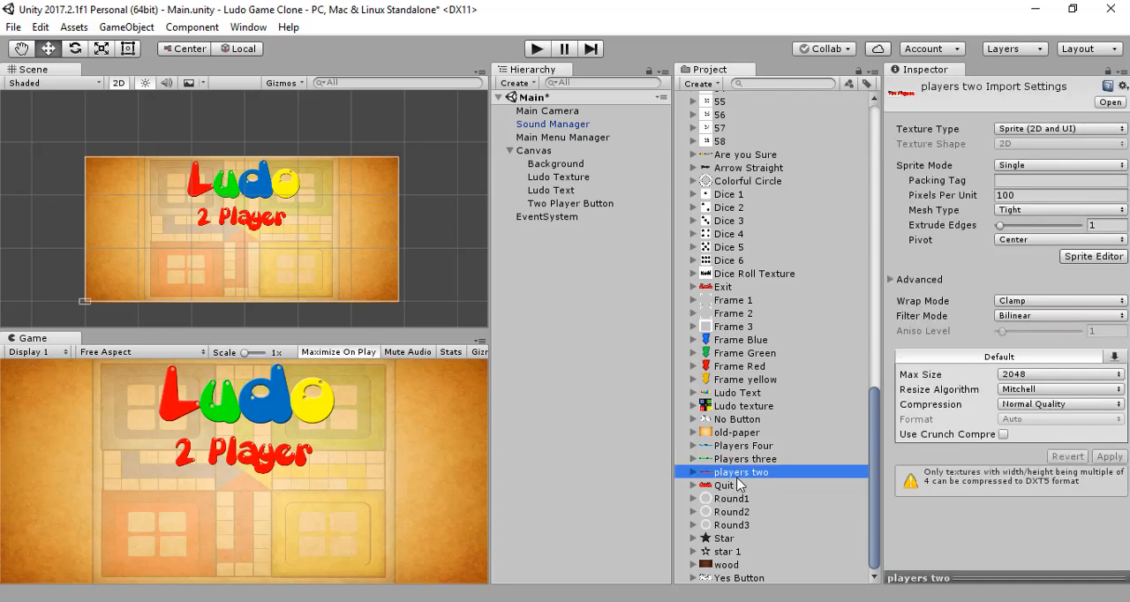
drag(744, 474, 541, 307)
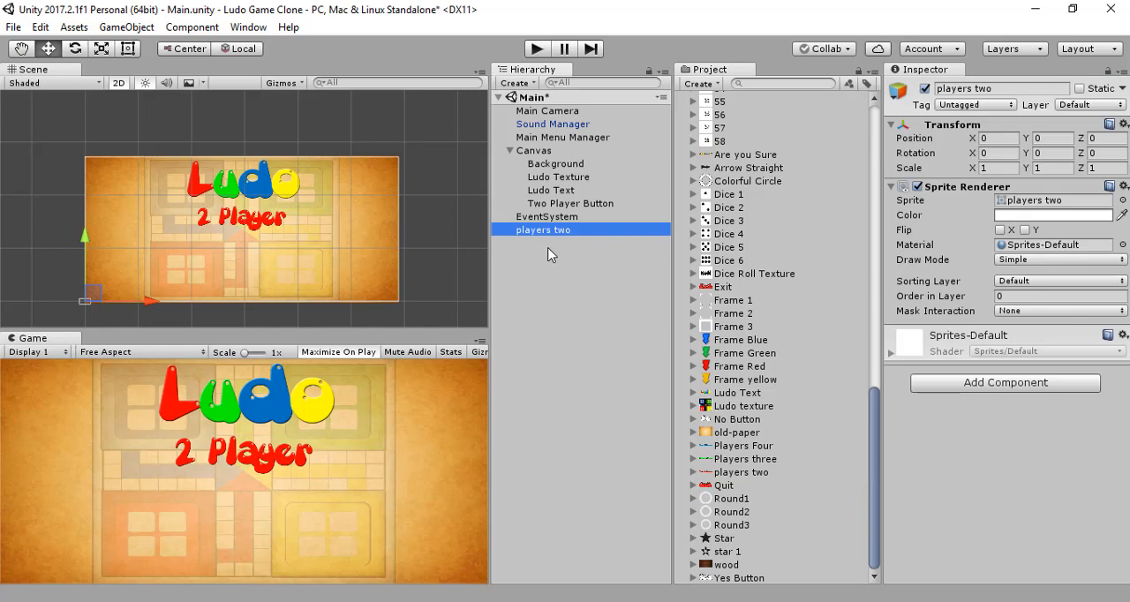
key(Delete)
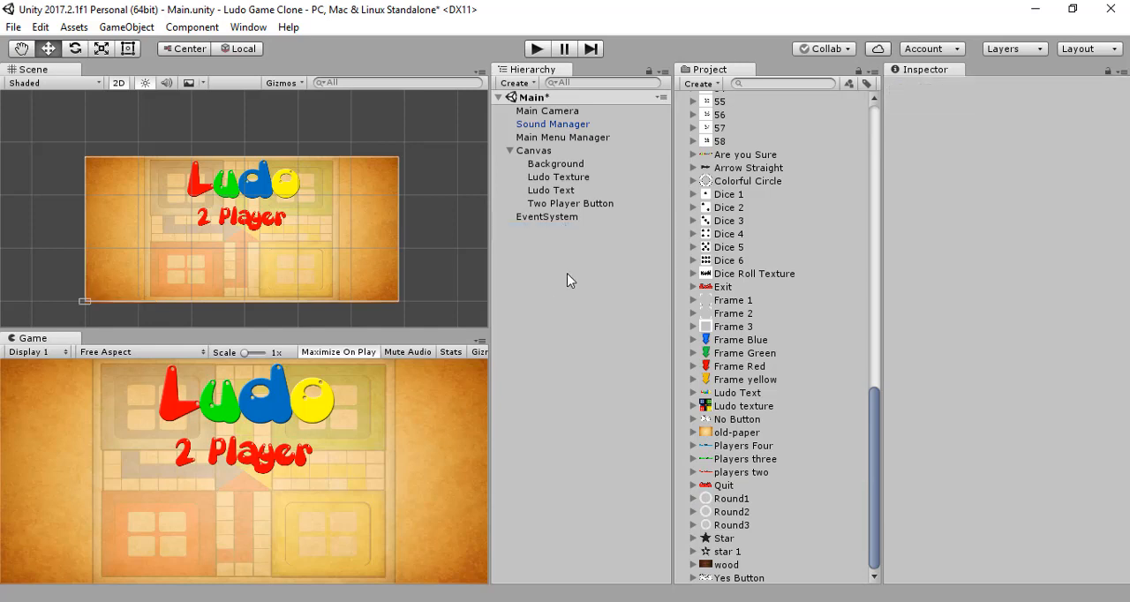
Step: Try the players two sprite as the Two Player Button's source image, and restore the 2 Player Text sprite
click(583, 203)
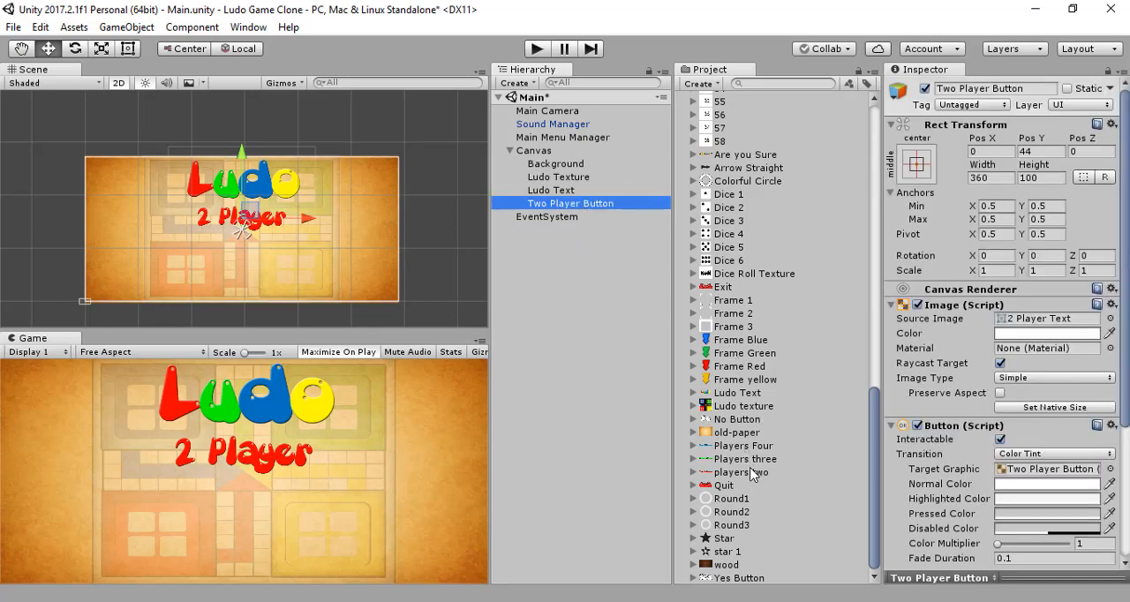
drag(753, 474, 1031, 324)
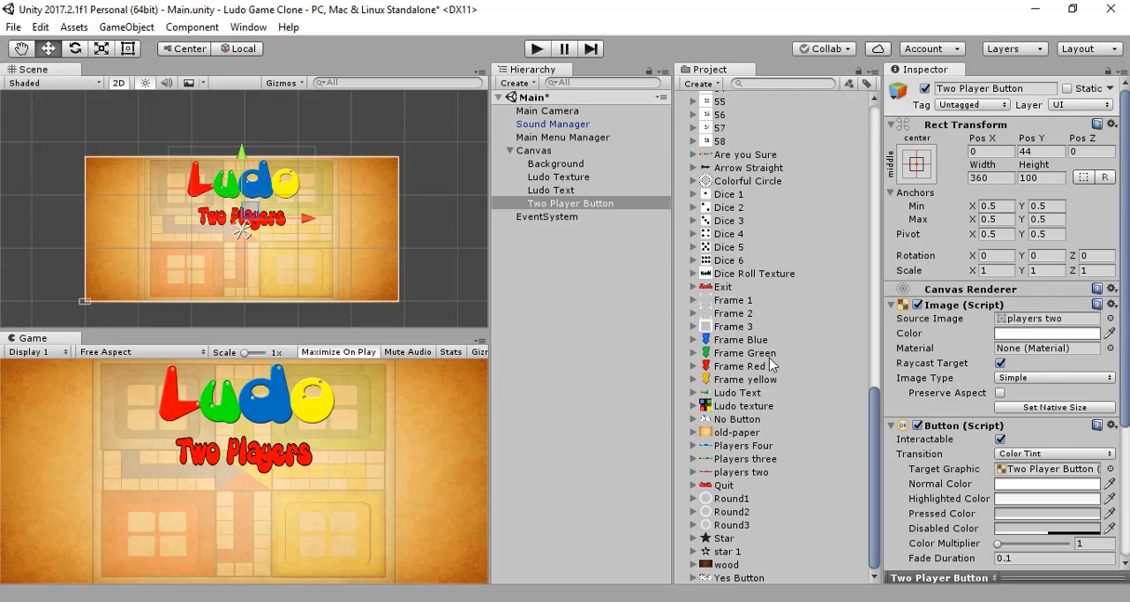
scroll(776, 344, up, 15)
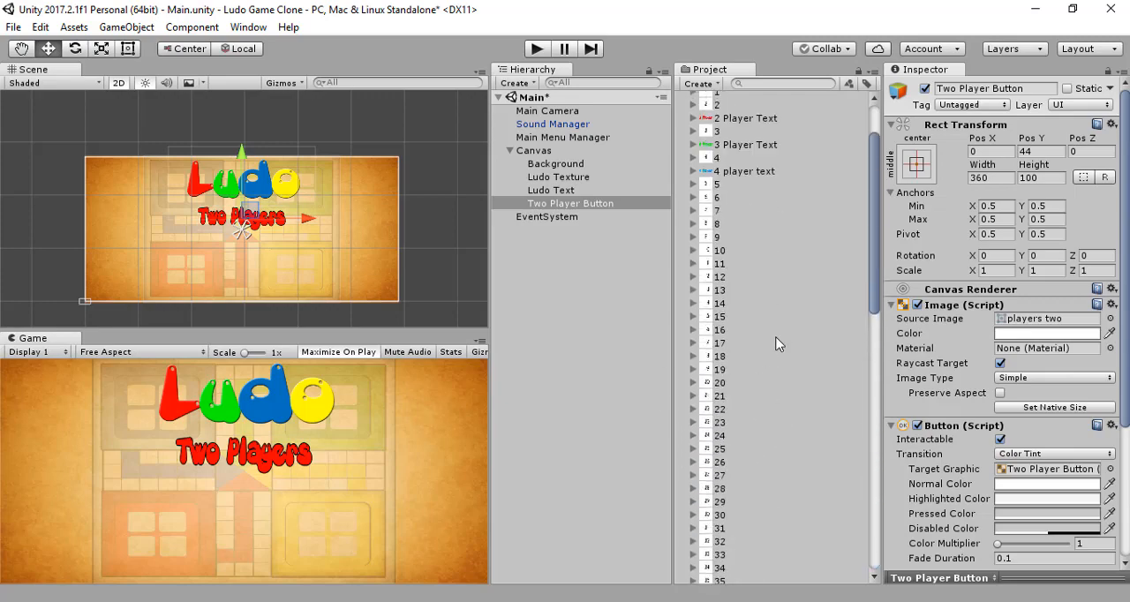
scroll(777, 344, up, 2)
drag(738, 196, 1024, 321)
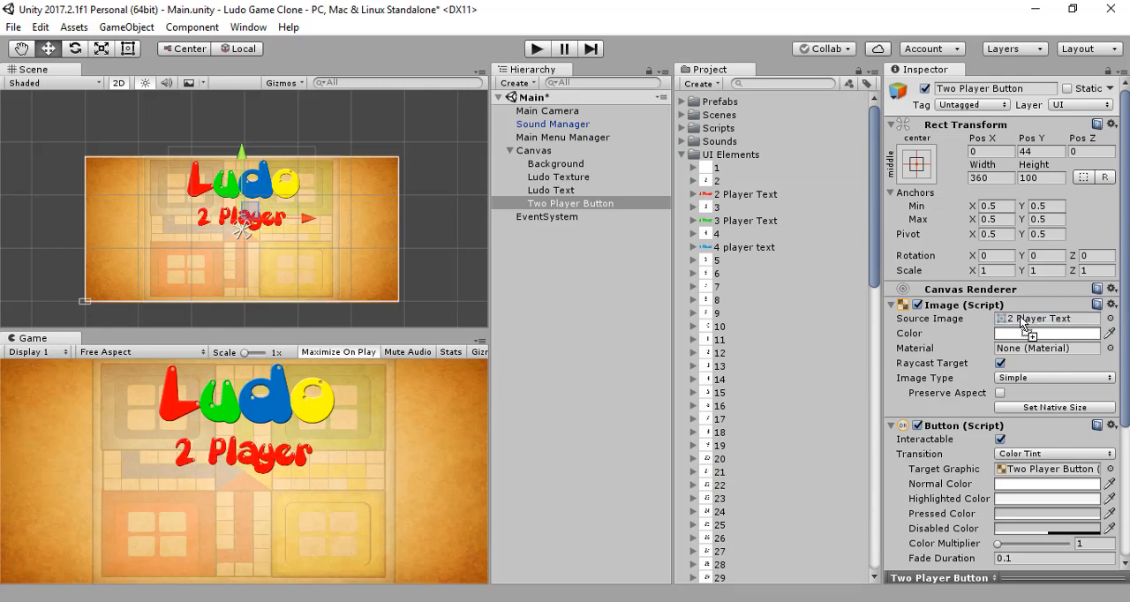
click(548, 271)
click(569, 204)
scroll(922, 304, down, 5)
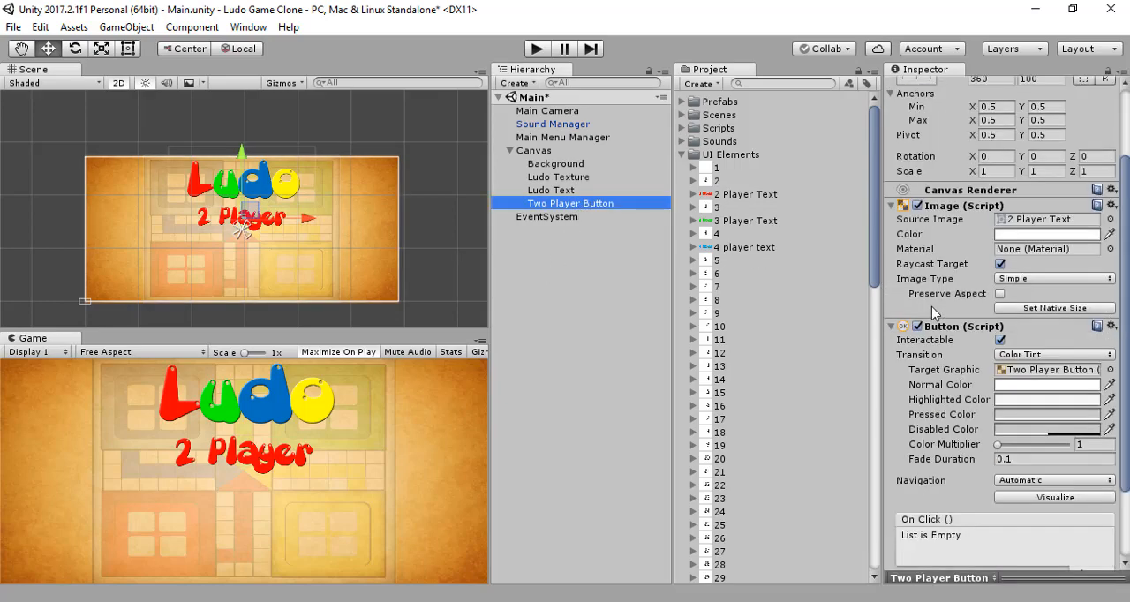
scroll(933, 310, up, 5)
click(565, 284)
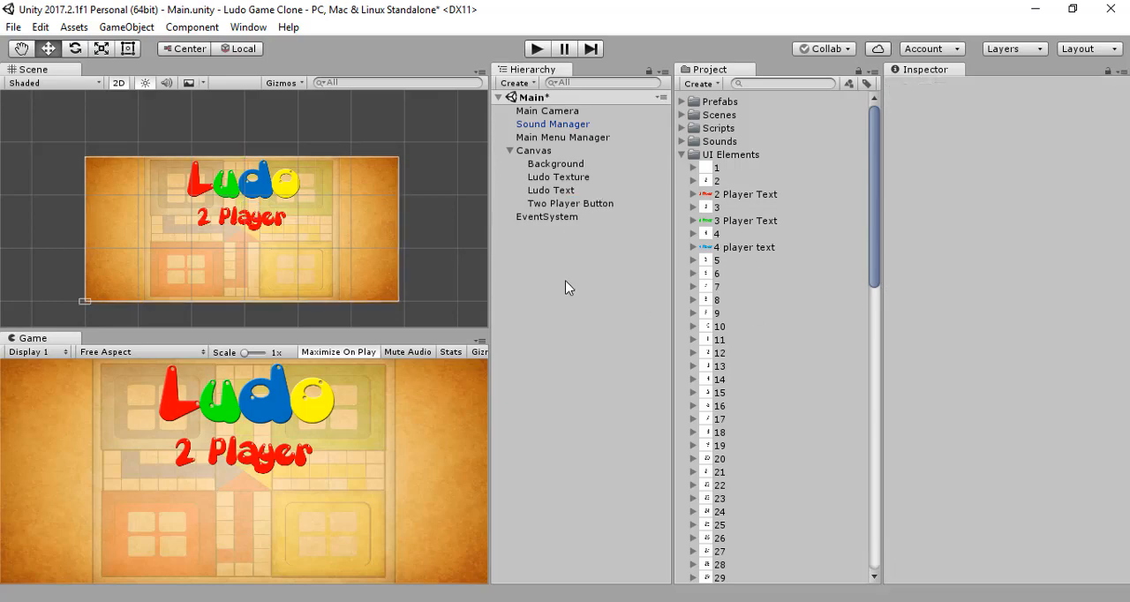
Step: Add a new UI Button to the Canvas and delete its child Text object
click(539, 150)
right_click(538, 150)
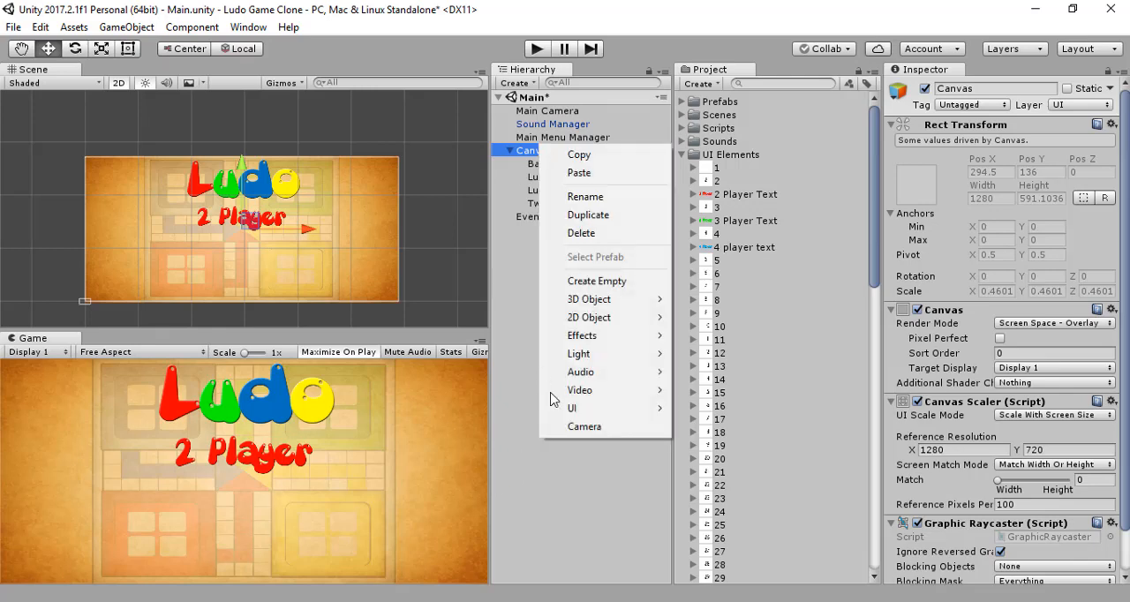
mouse_move(608, 402)
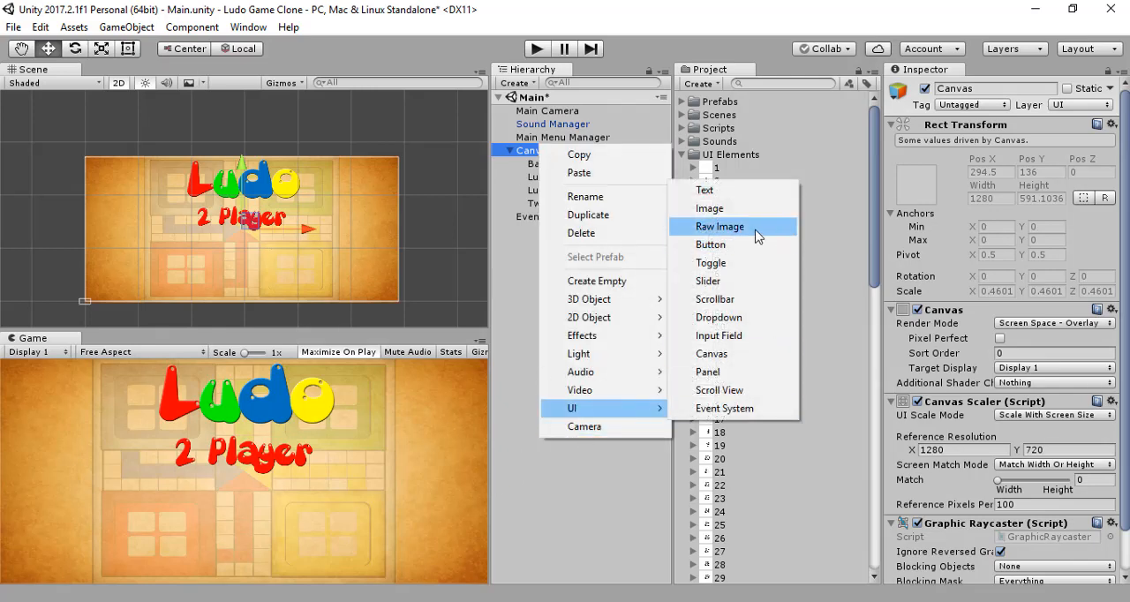
click(732, 249)
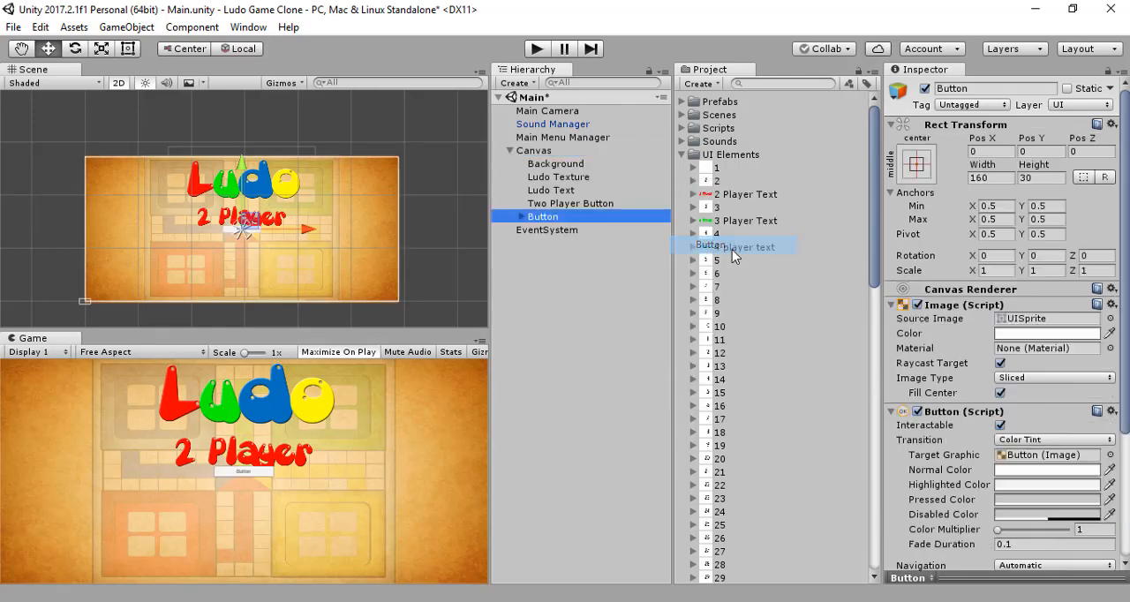
click(521, 216)
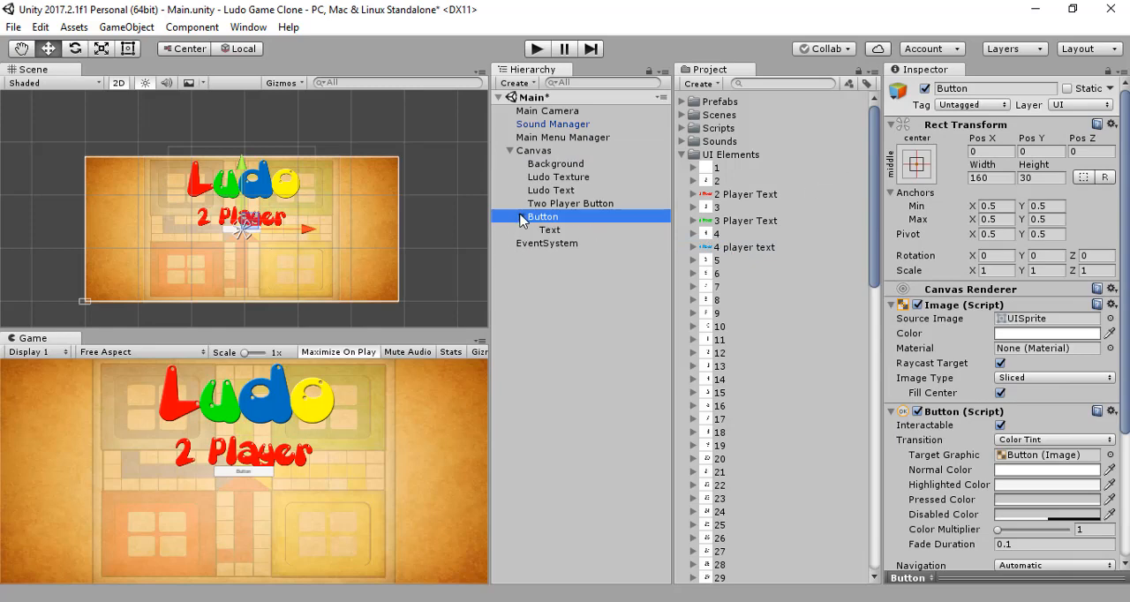
click(549, 230)
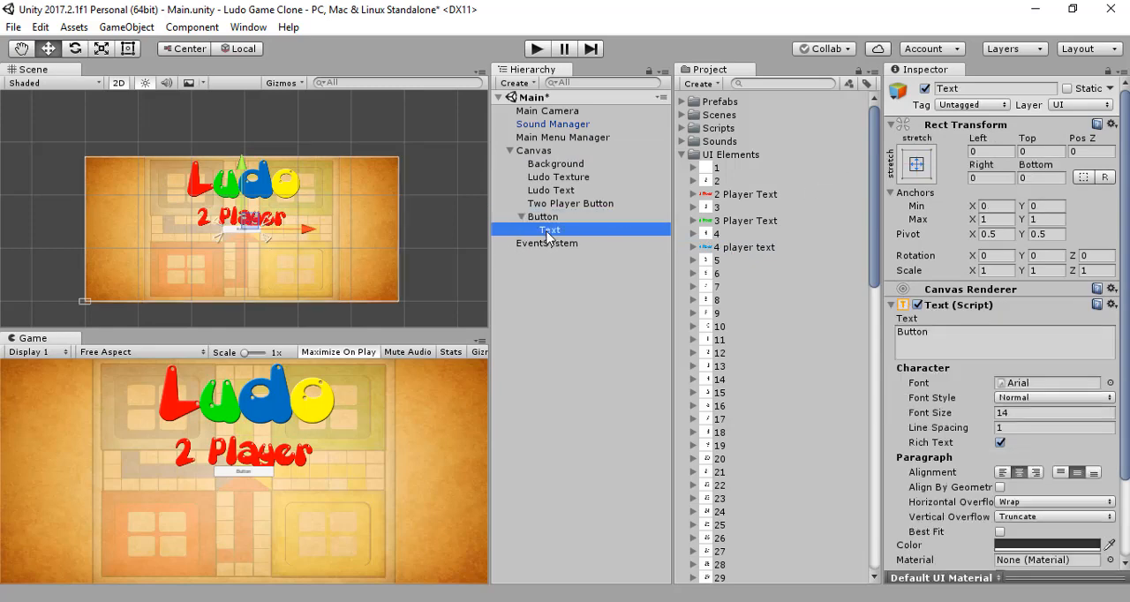
key(Delete)
Step: Rename the new Button object to Three Player Button and assign the 3 Player Text sprite as its source image
click(563, 219)
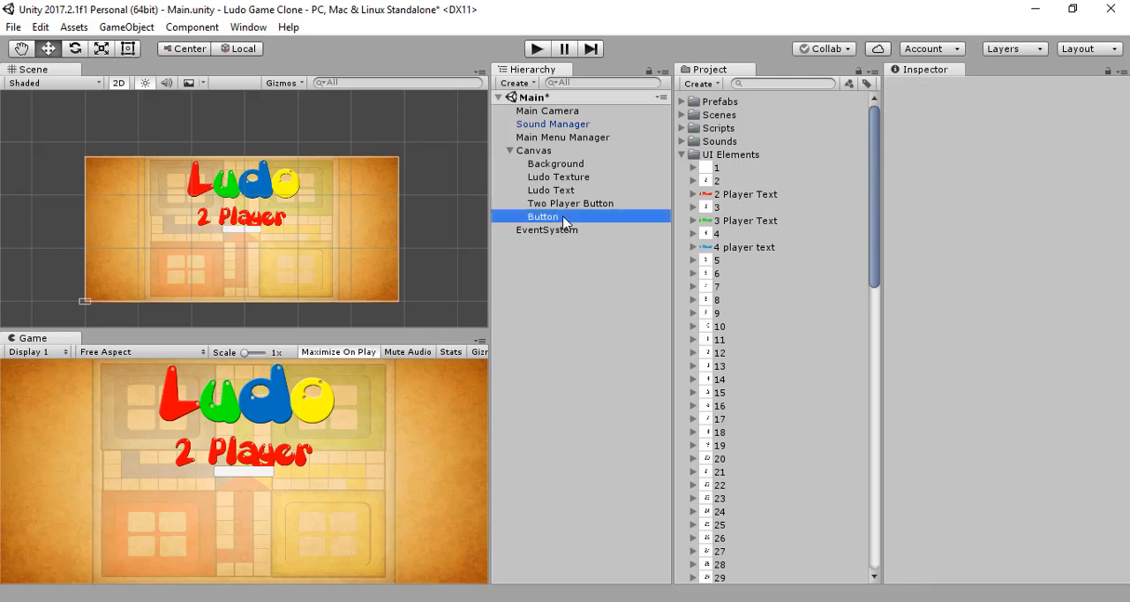
click(1013, 89)
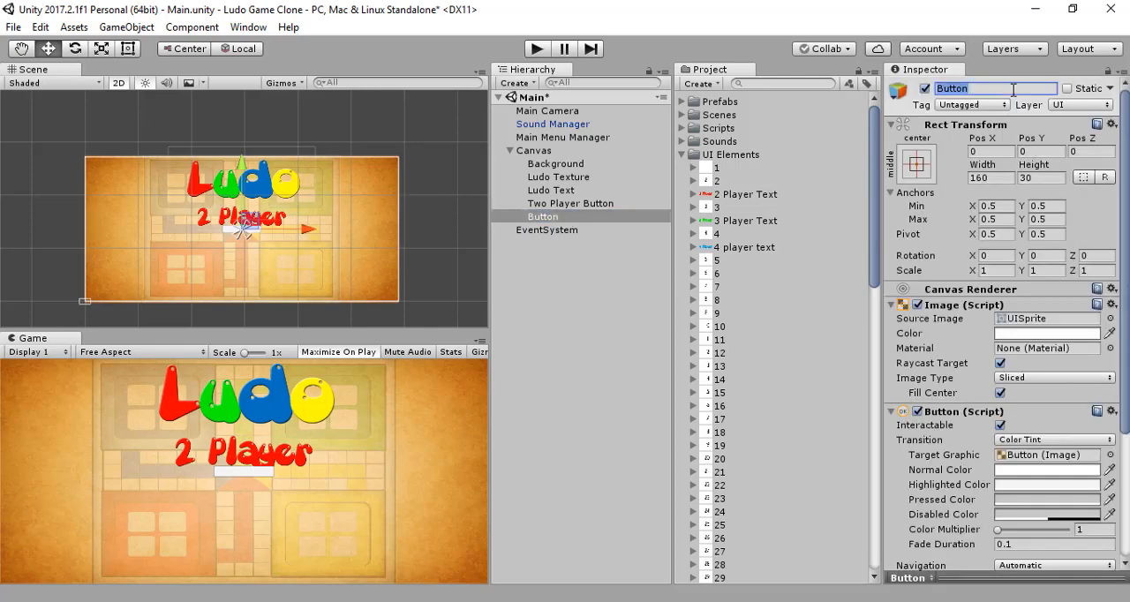
click(583, 205)
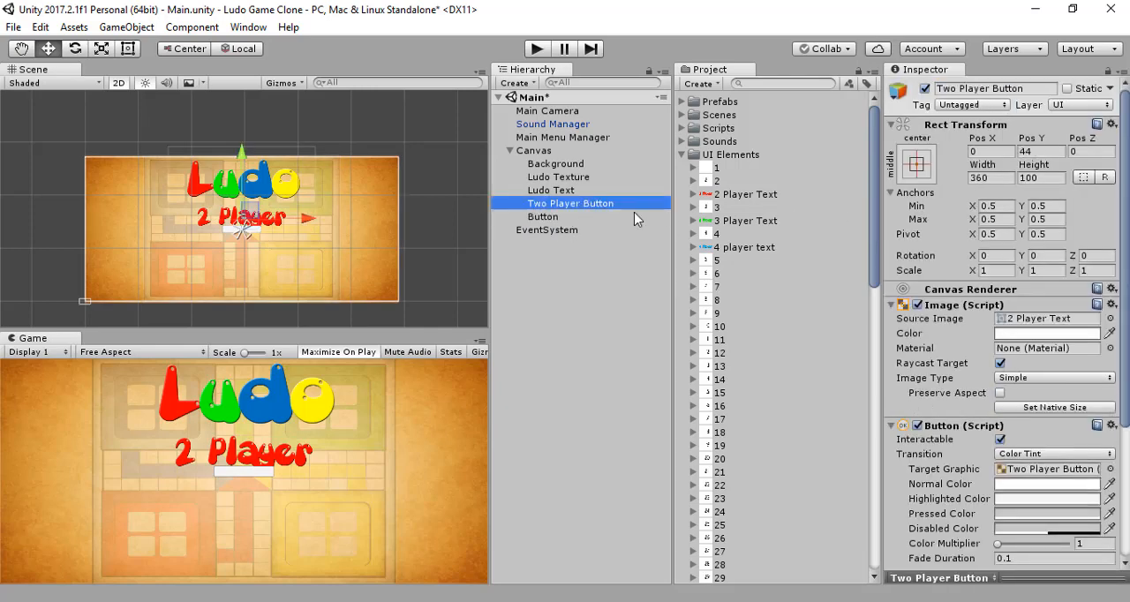
click(535, 220)
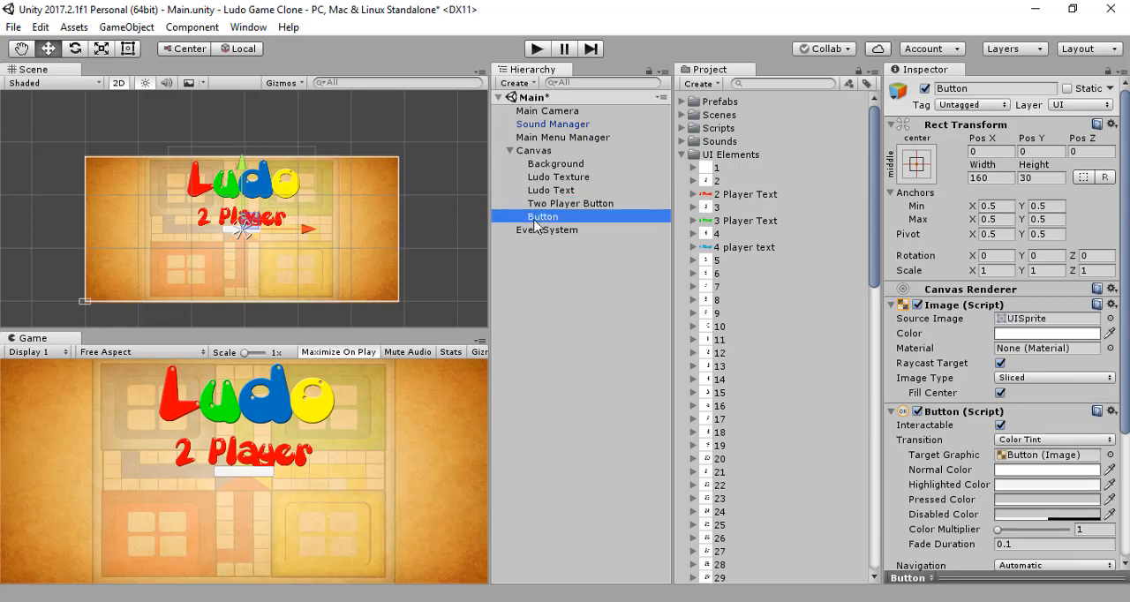
click(1009, 90)
text(T)
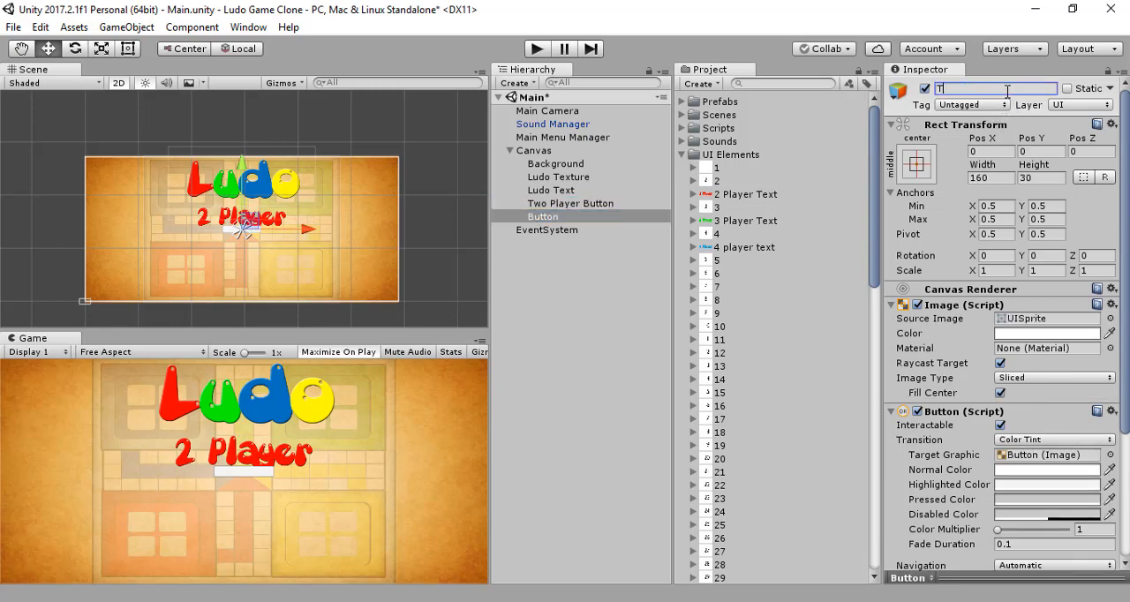
text(hree Button)
key(BackSpace)
key(BackSpace)
text(Player Button)
key(Return)
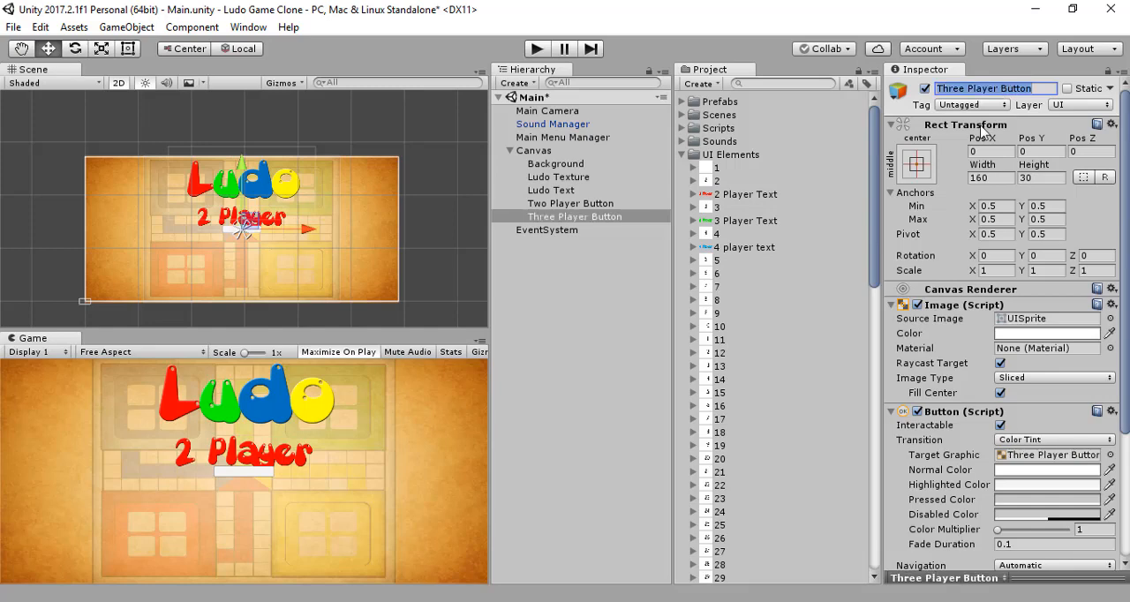
drag(760, 222, 1062, 315)
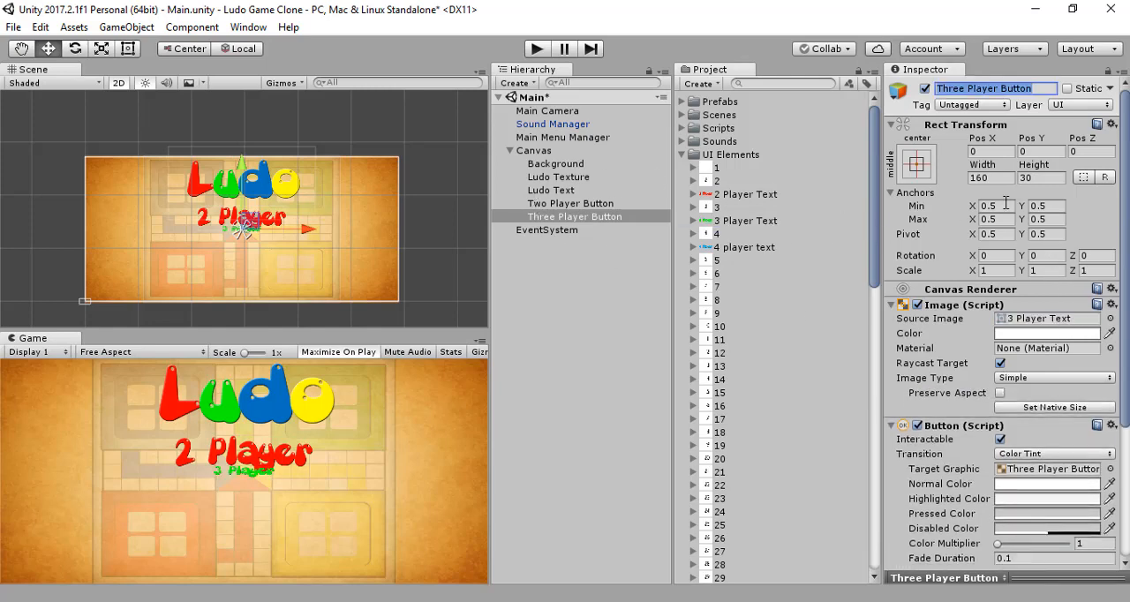
Step: Copy the Two Player Button's Rect Transform values onto the Three Player Button and move it straight down to about Pos Y -58
click(556, 206)
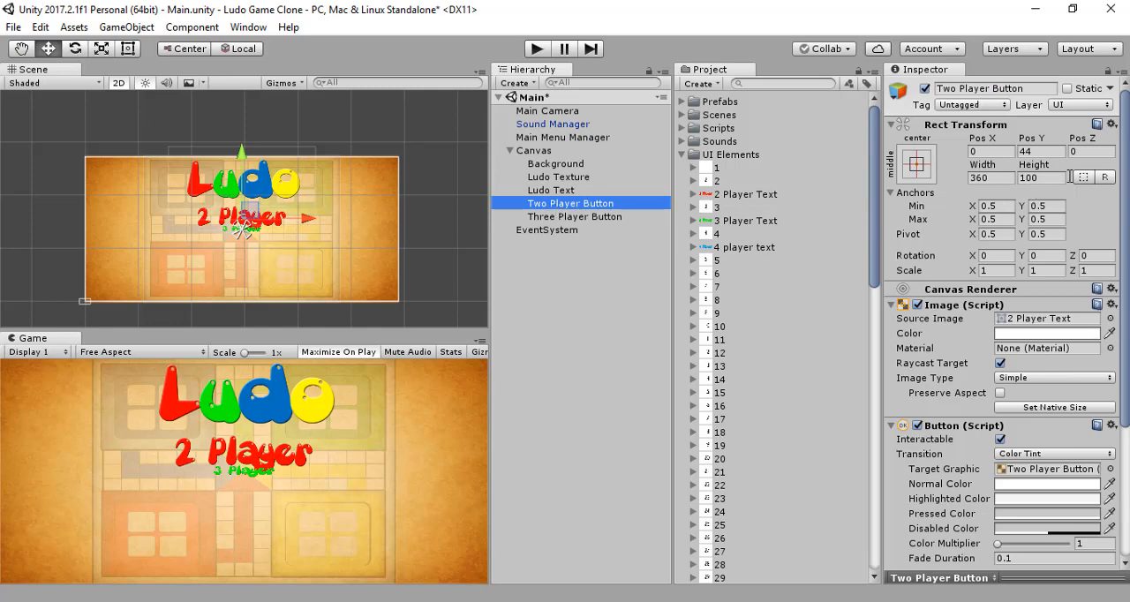
click(1111, 124)
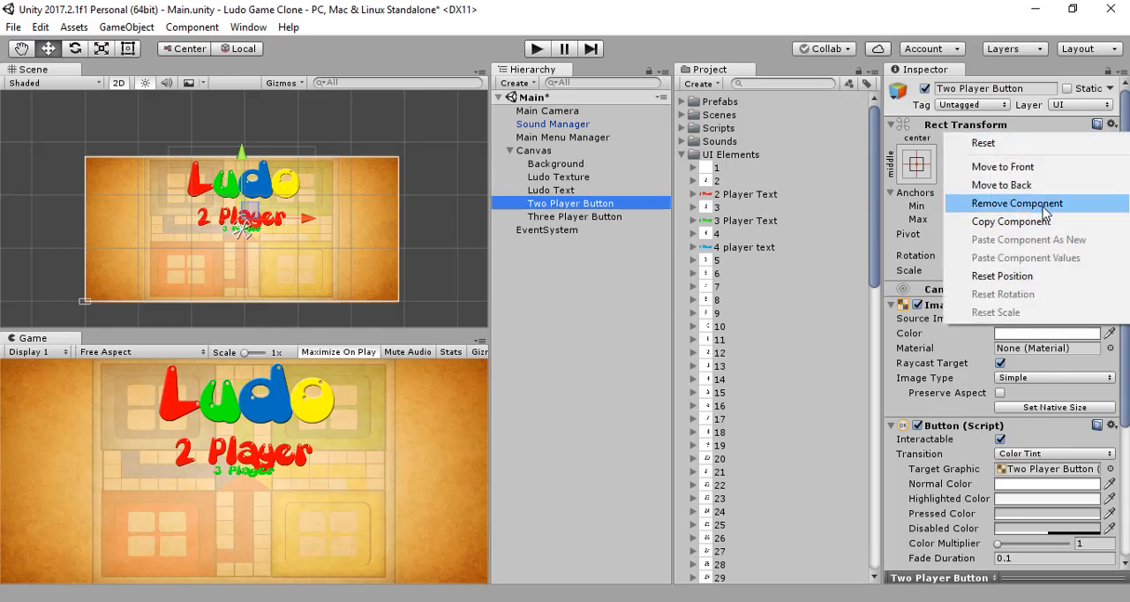
click(1015, 222)
click(617, 216)
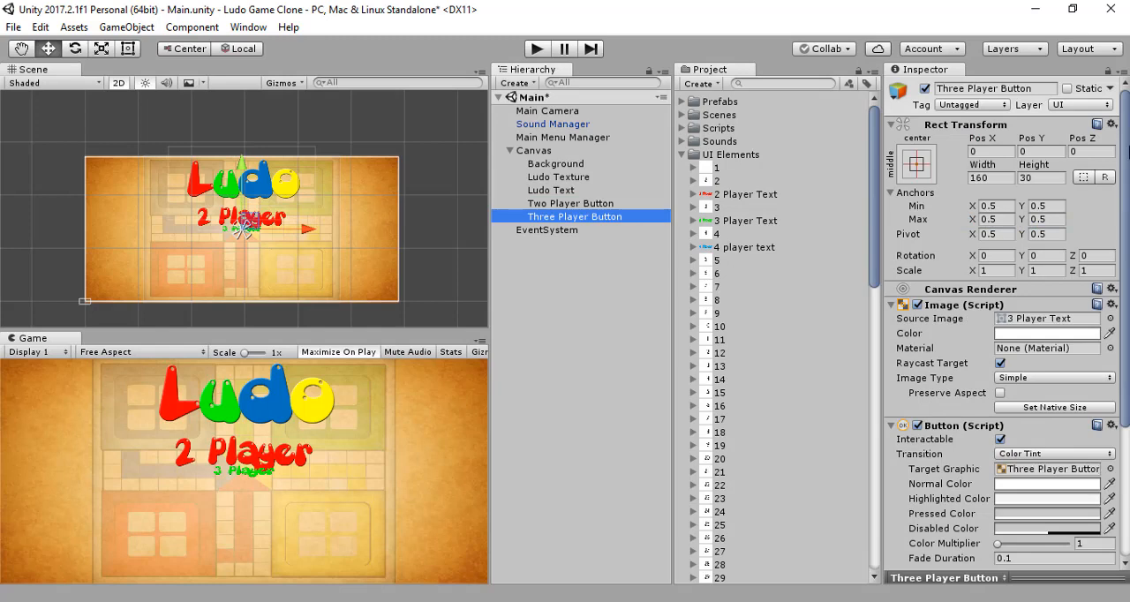
click(1112, 124)
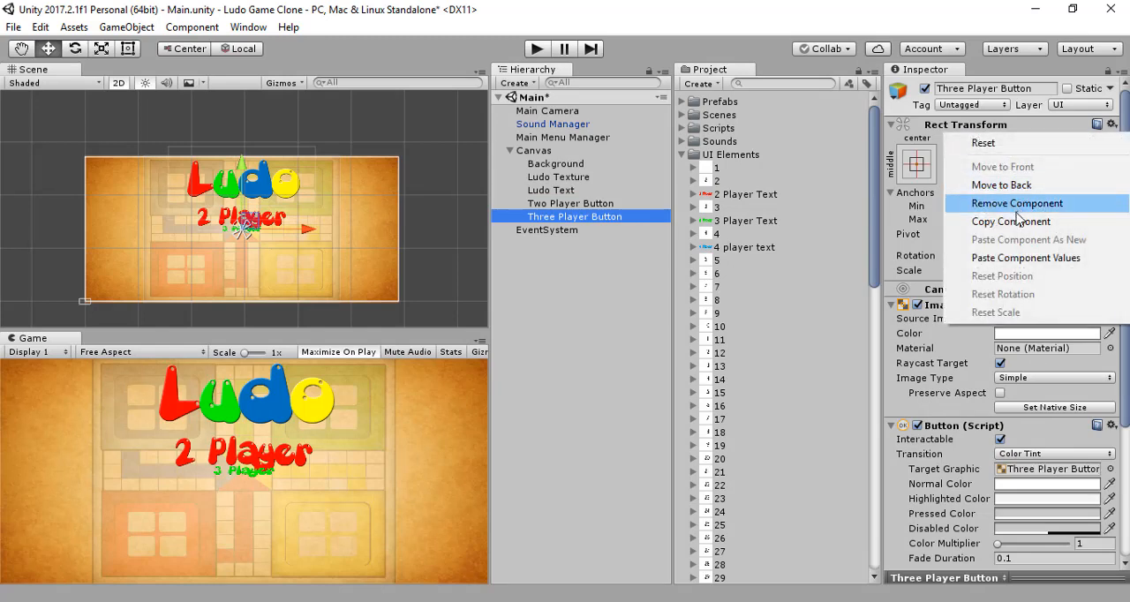
click(1022, 258)
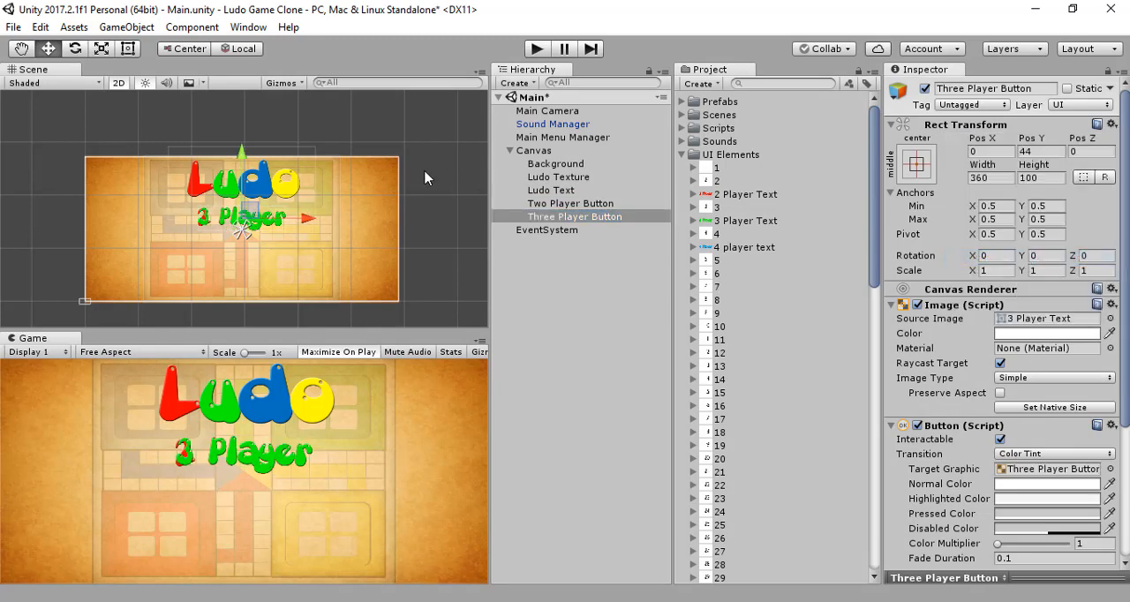
drag(241, 154, 231, 175)
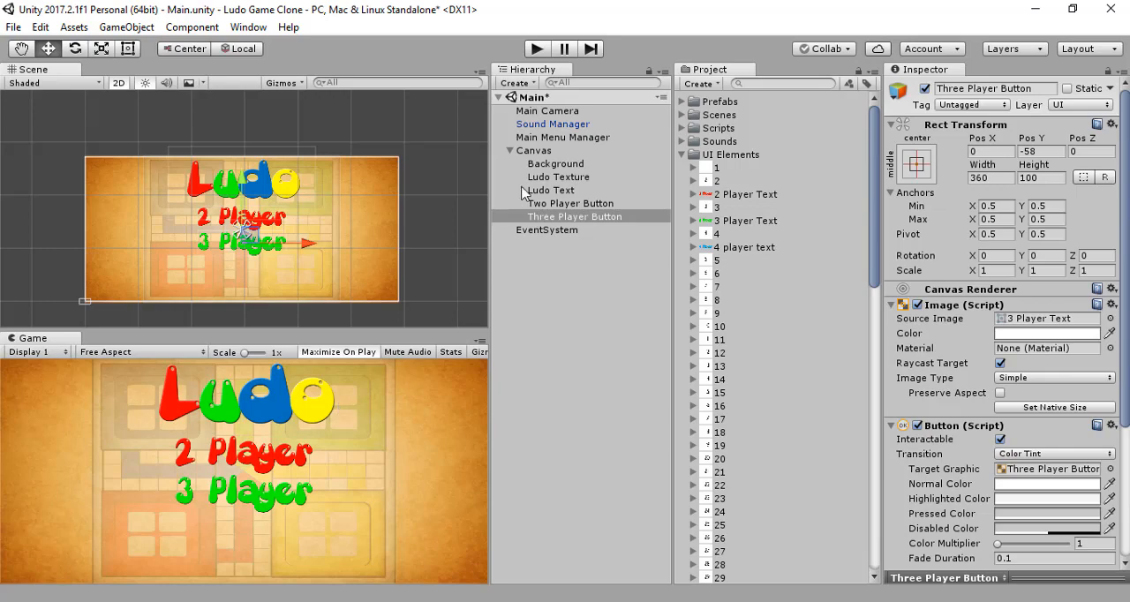
Step: Add another UI Button to the Canvas below the Three Player Button and delete its child Text object
right_click(542, 152)
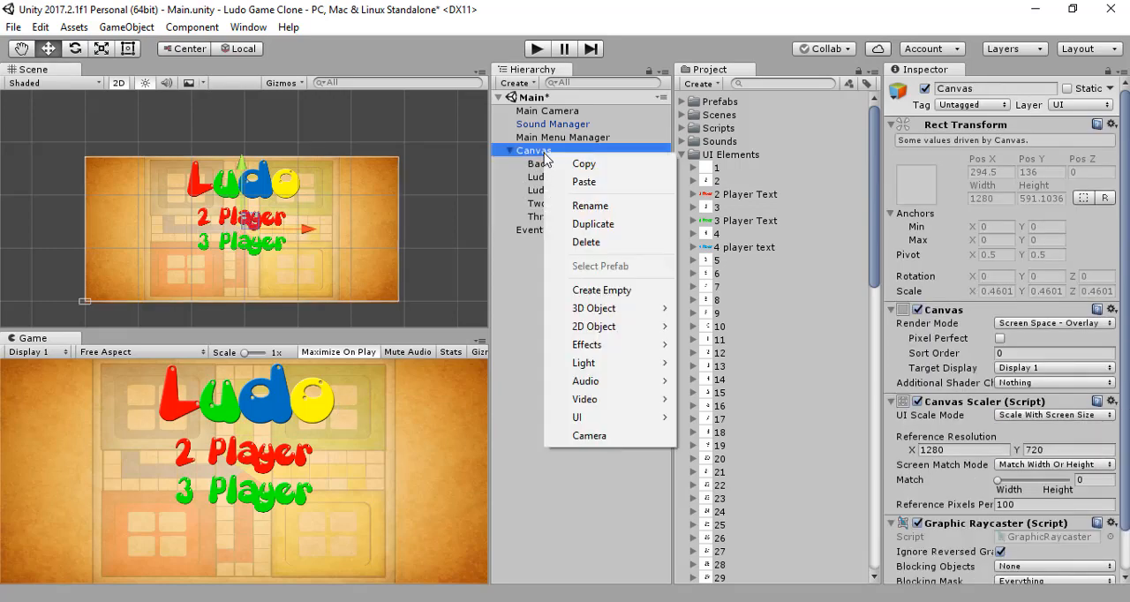
mouse_move(601, 423)
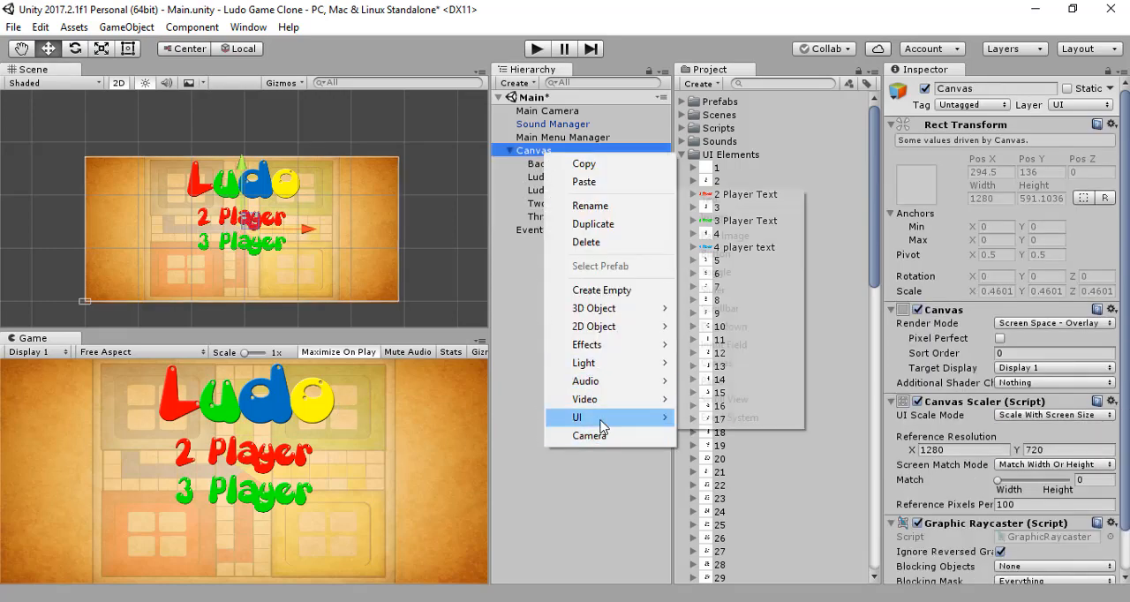
click(784, 253)
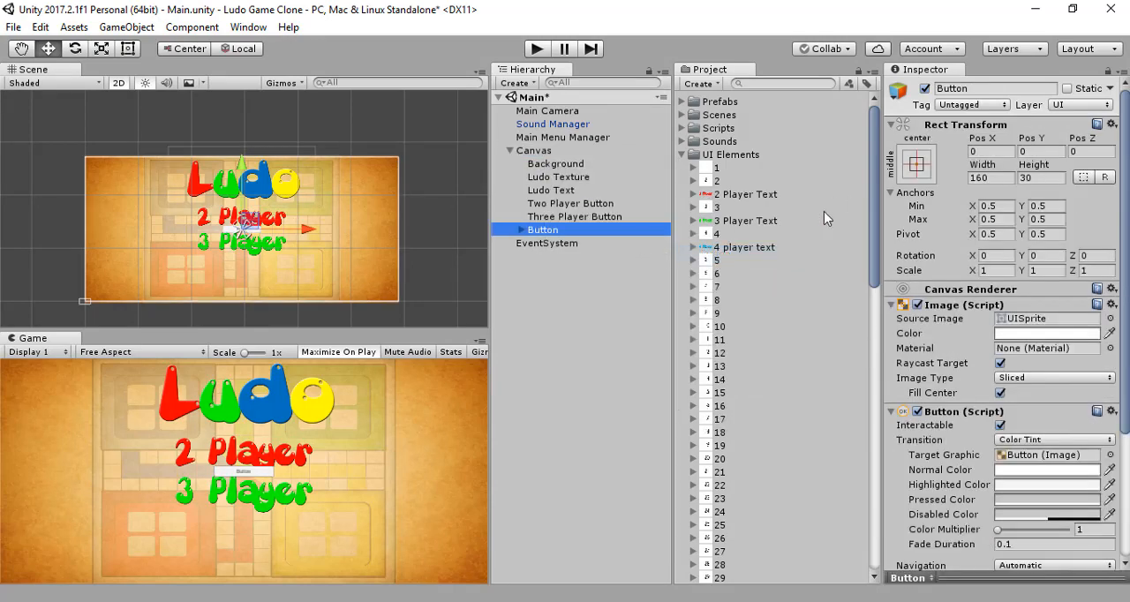
click(521, 229)
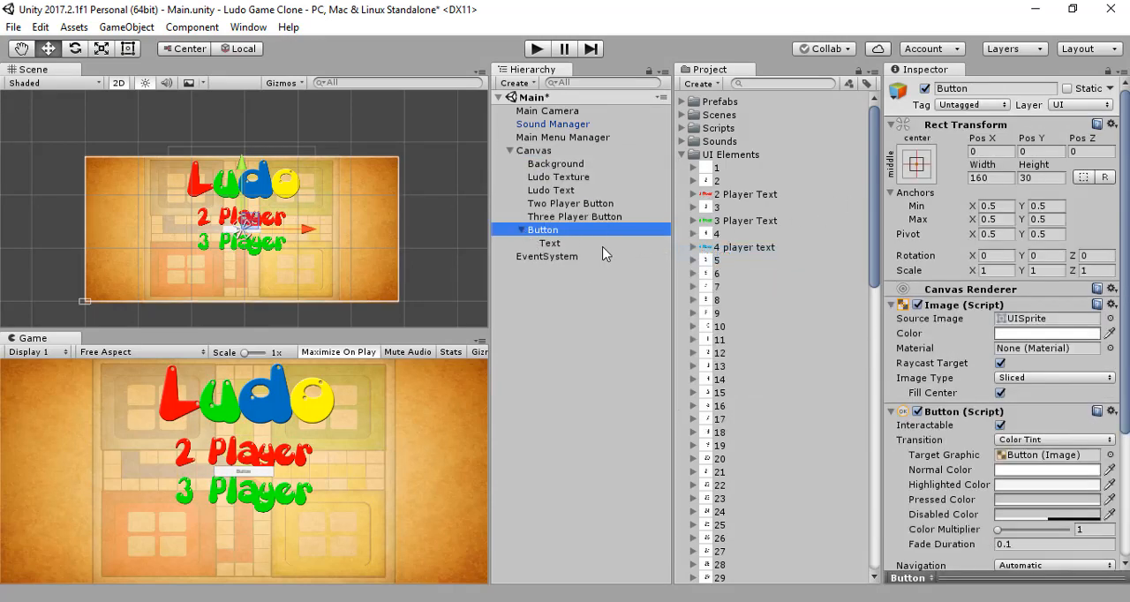
click(548, 242)
key(Delete)
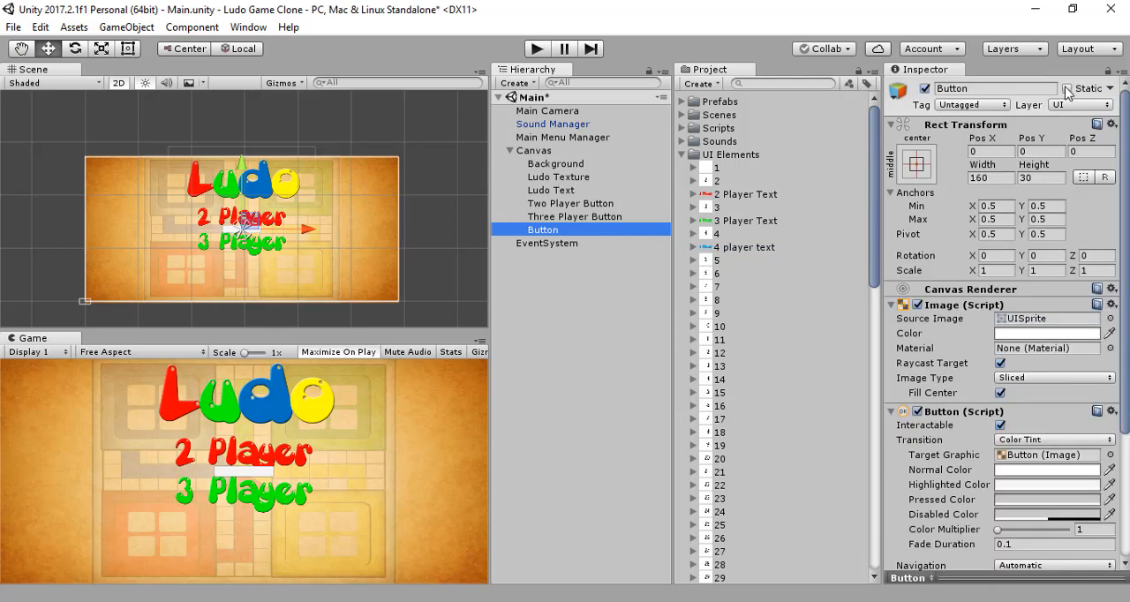
Step: Rename the new Button object to Four Player Button and assign the 4 player text sprite as its source image
click(989, 89)
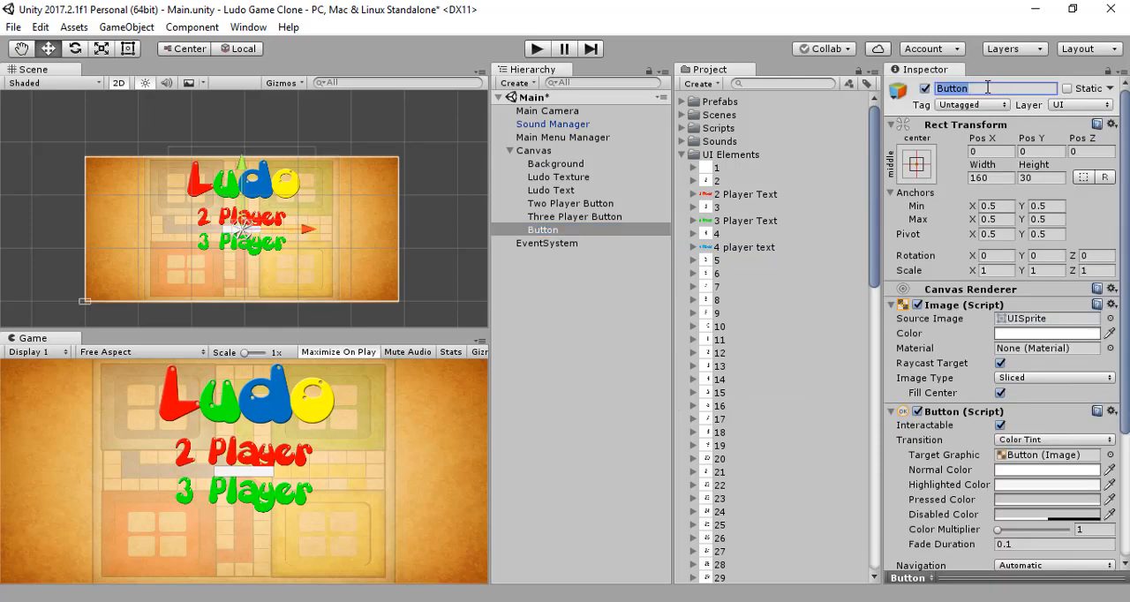
text(Four Player Bu)
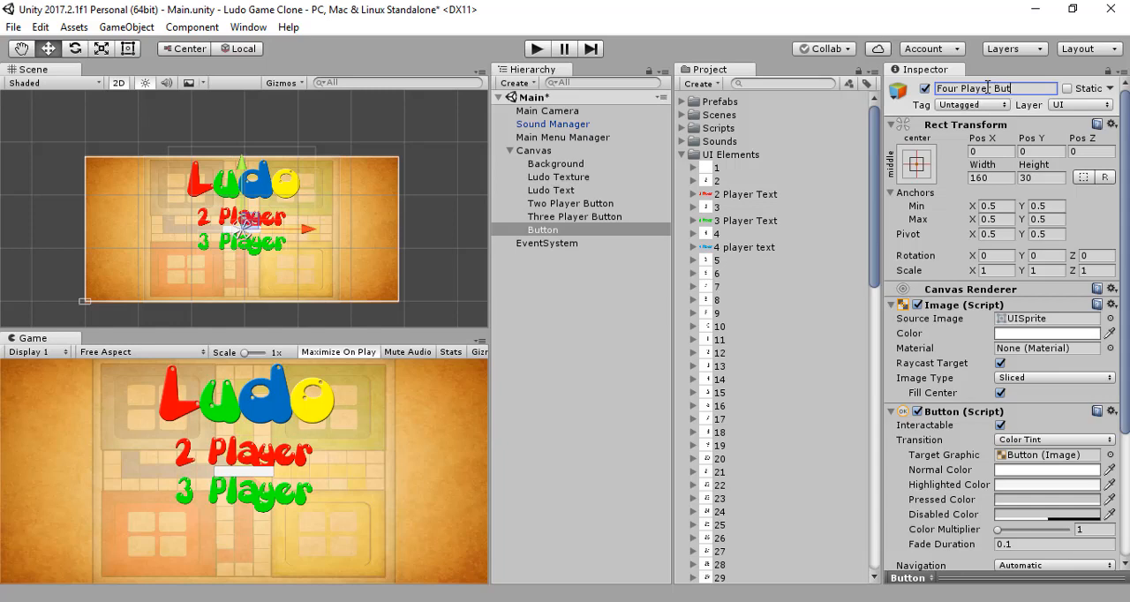
key(Return)
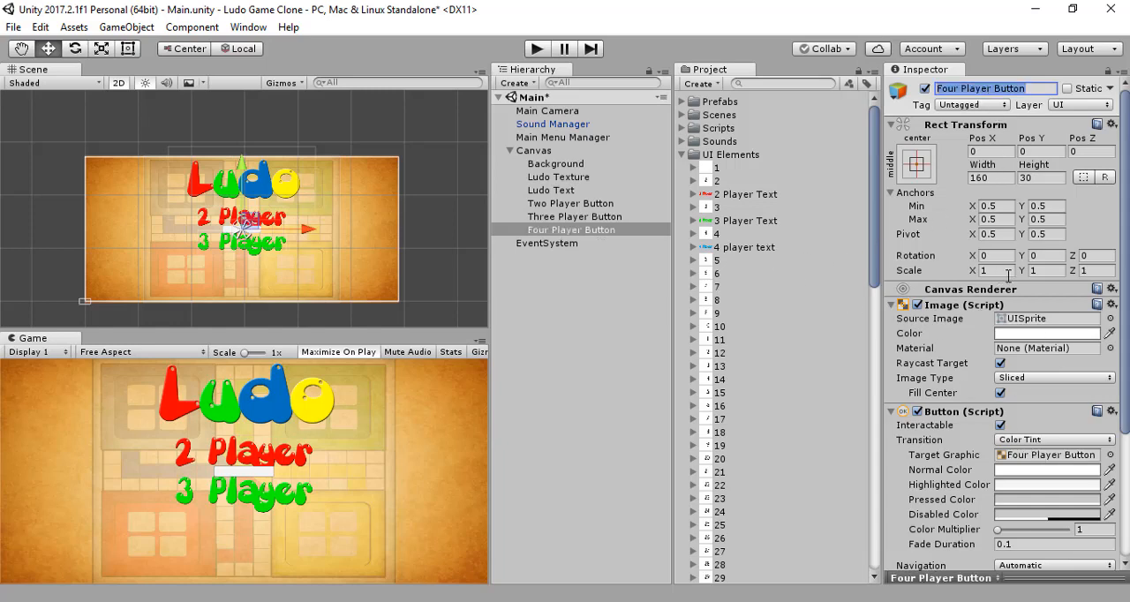
drag(768, 256, 1046, 319)
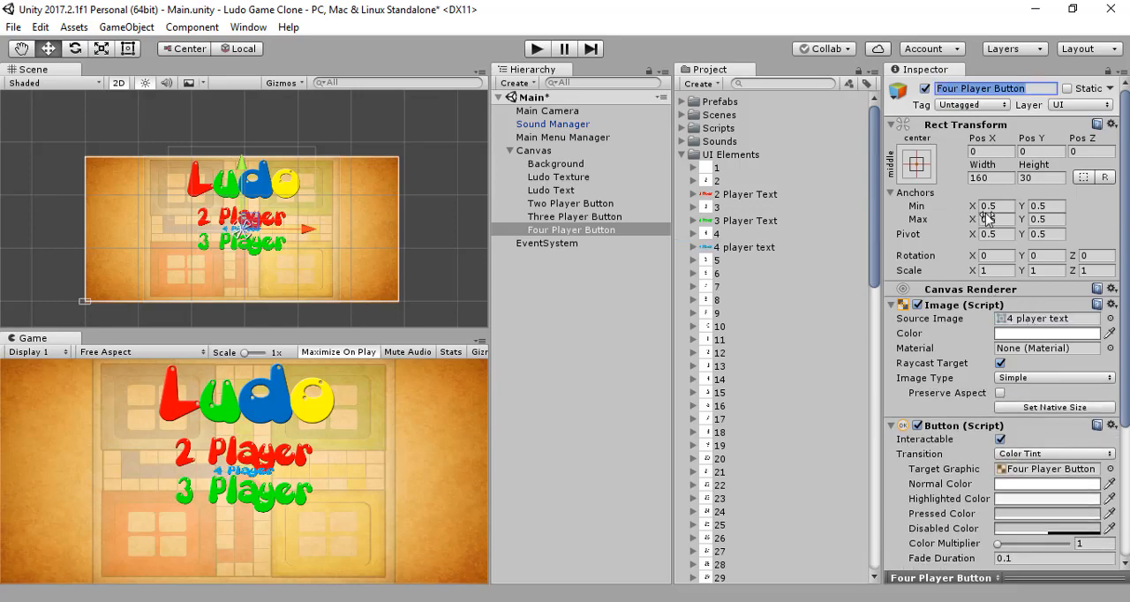
Step: Paste the copied Rect Transform values onto the Four Player Button and move it straight down to about Pos Y -160
click(1111, 125)
click(1024, 257)
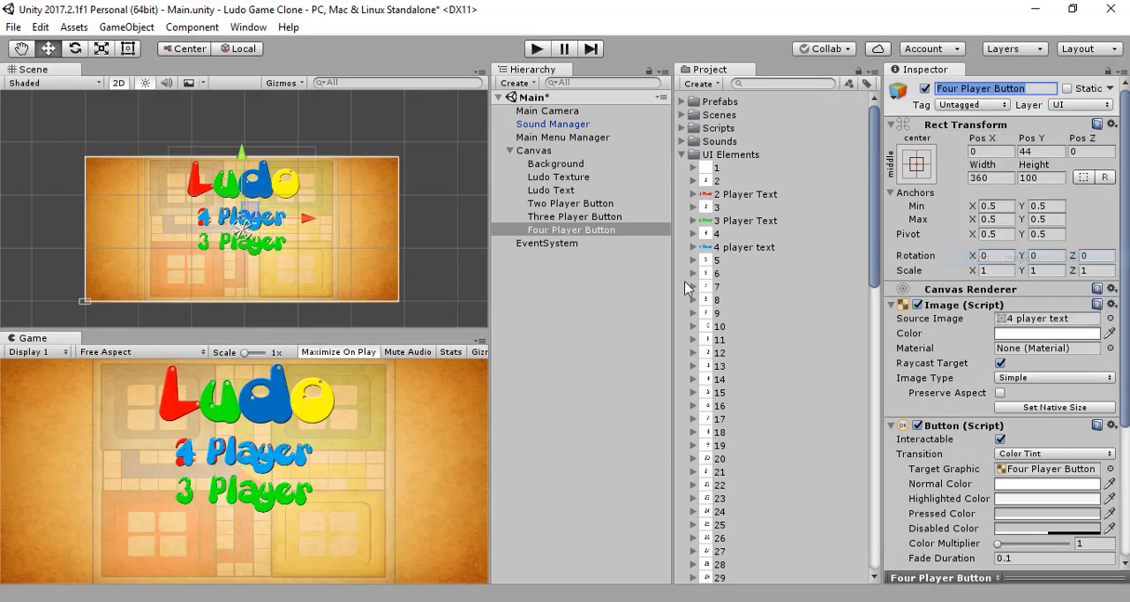
drag(243, 159, 226, 213)
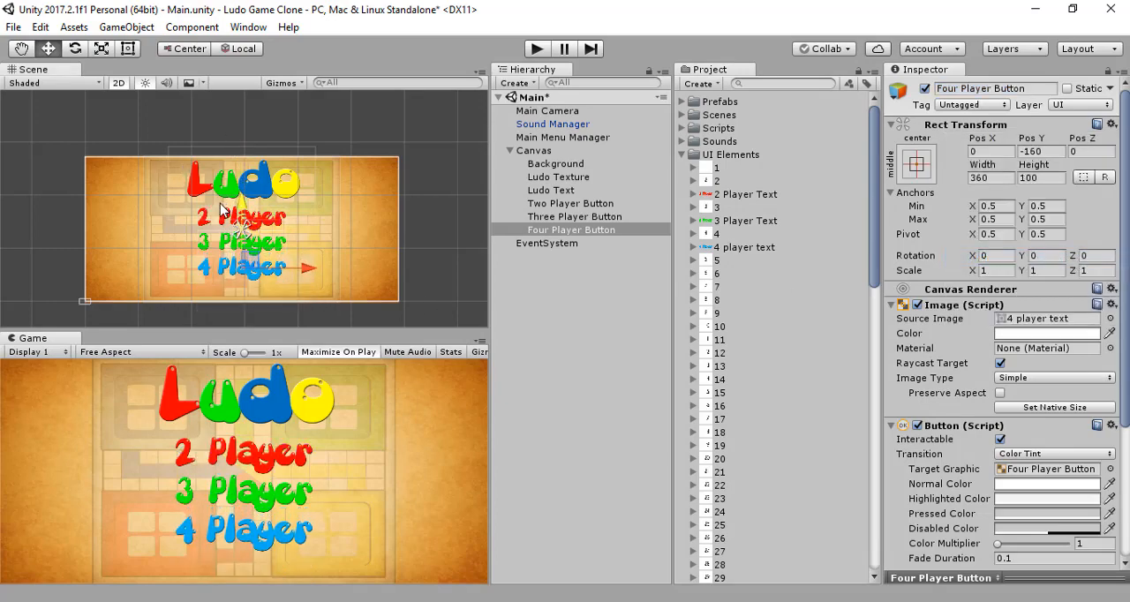
click(551, 288)
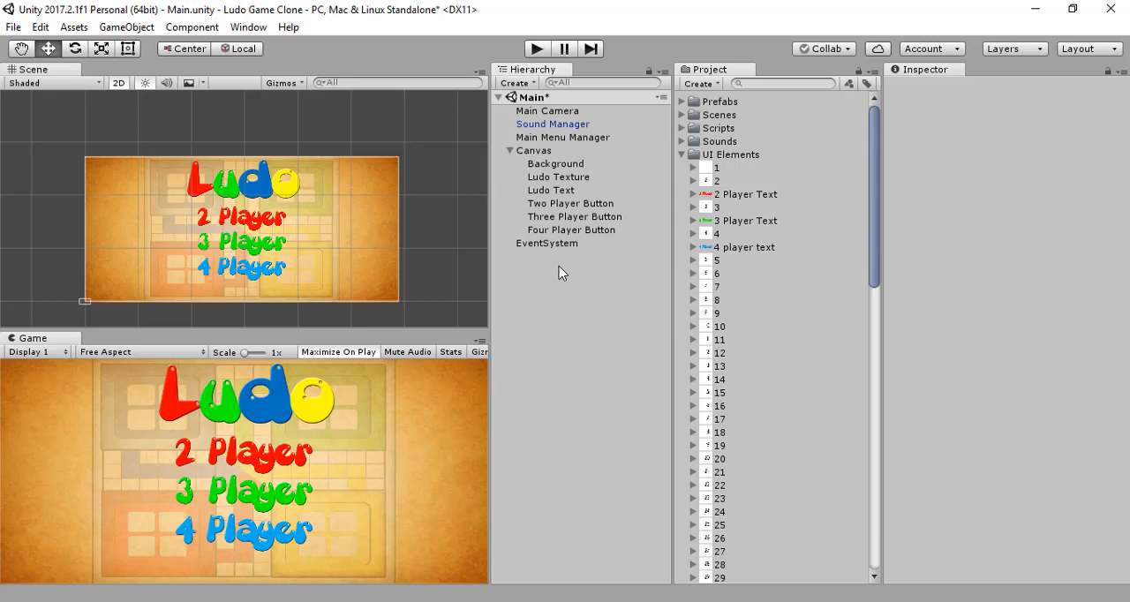
Step: Add one more UI Button to the Canvas after the Four Player Button and delete its child Text object
click(534, 152)
right_click(533, 154)
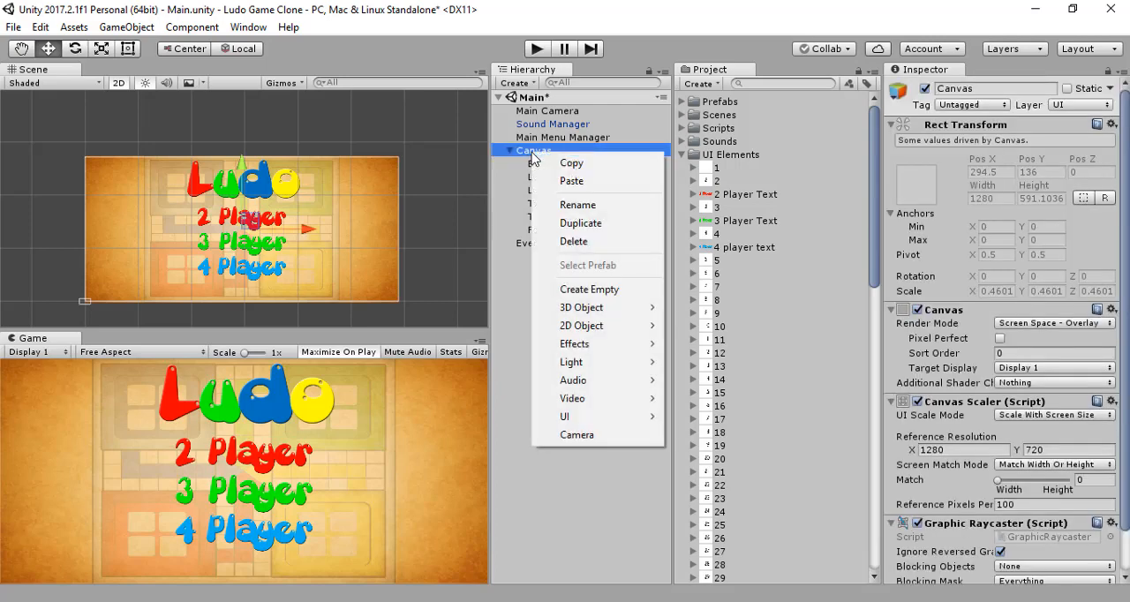
mouse_move(540, 418)
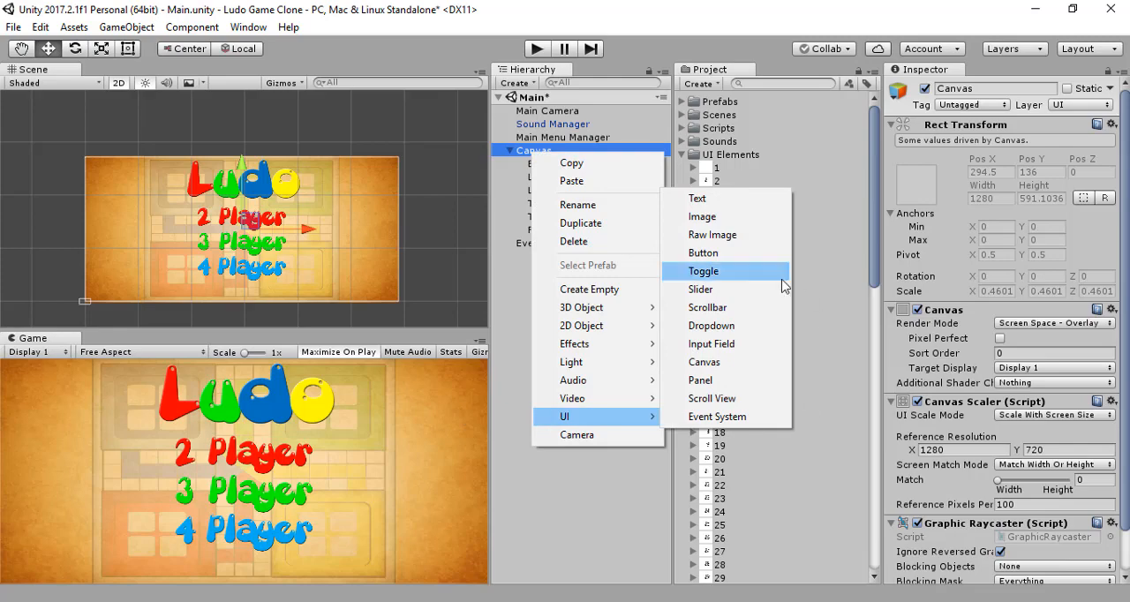
click(729, 253)
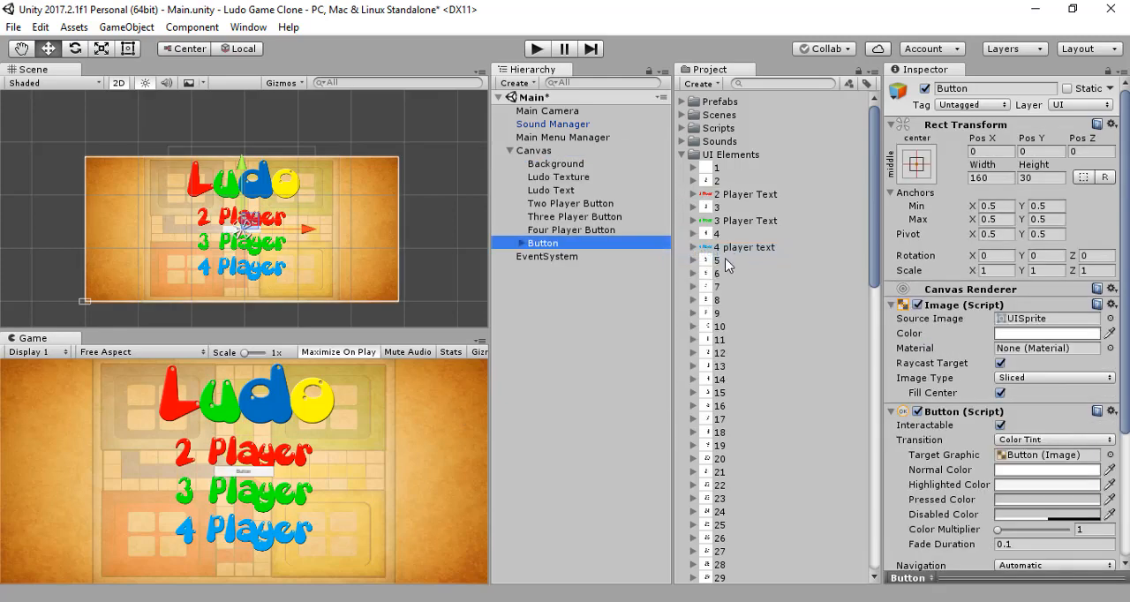
click(521, 244)
click(549, 256)
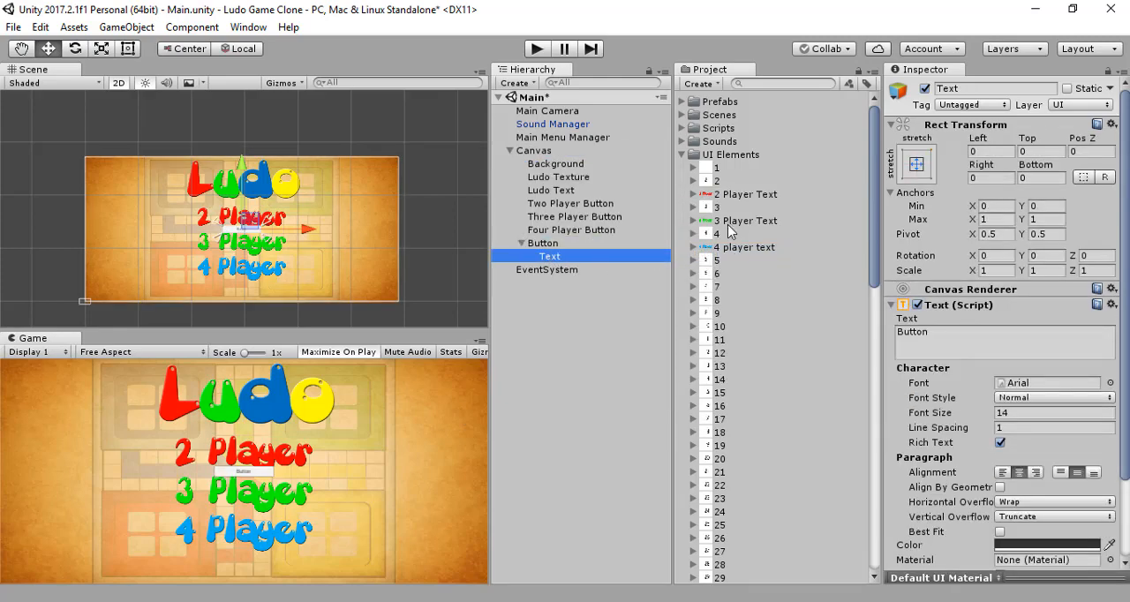
key(Delete)
Step: Rename the new Button object to Quit Button and assign the Quit sprite from UI Elements as its source image
click(583, 245)
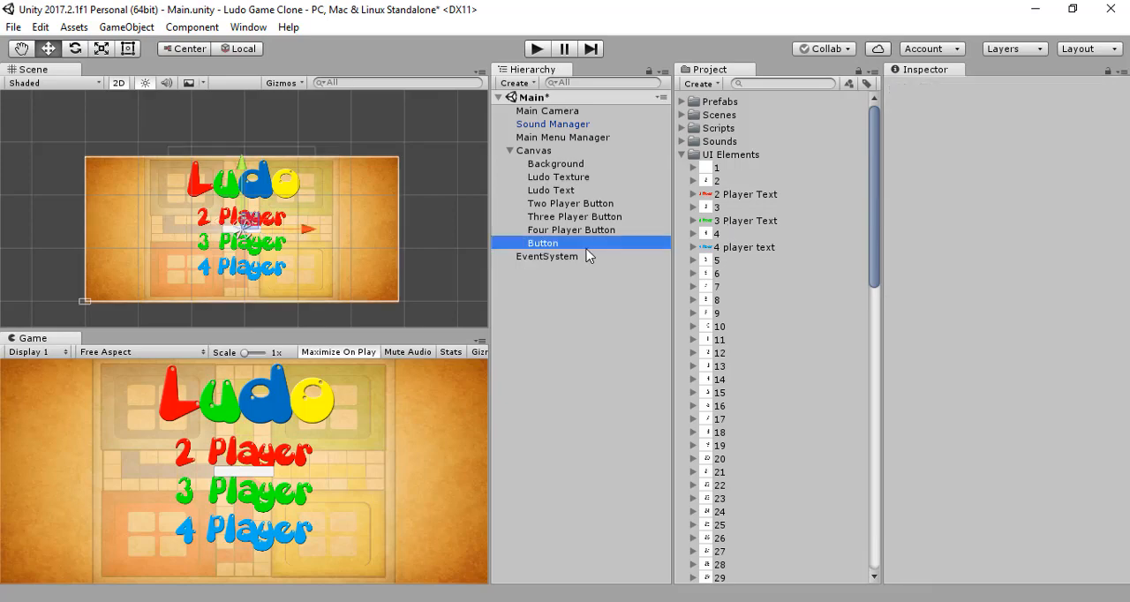
click(937, 89)
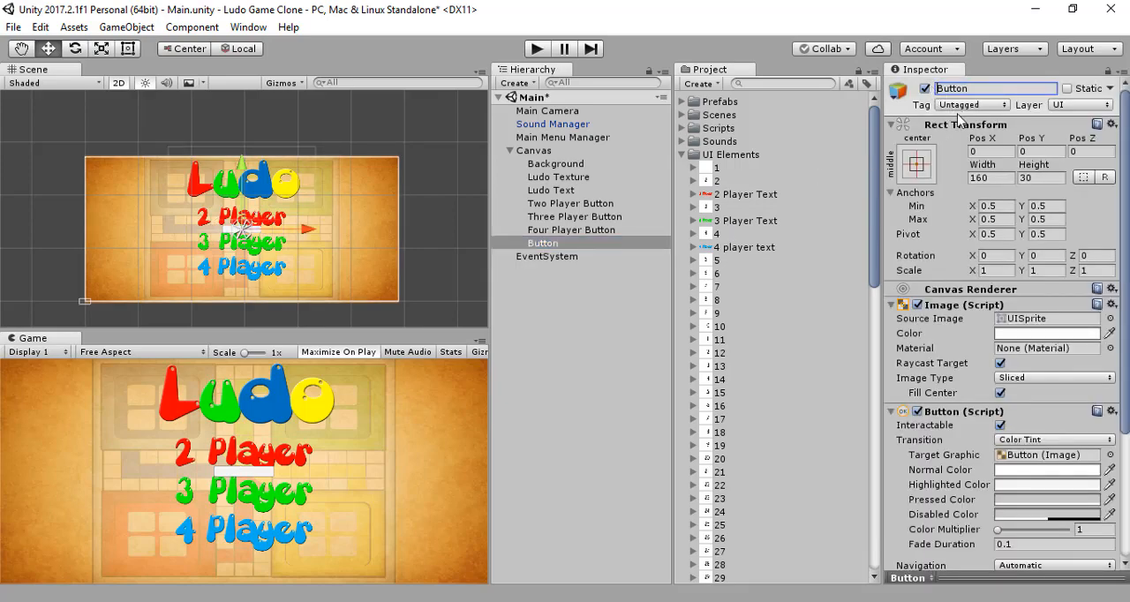
text(Quit)
key(Return)
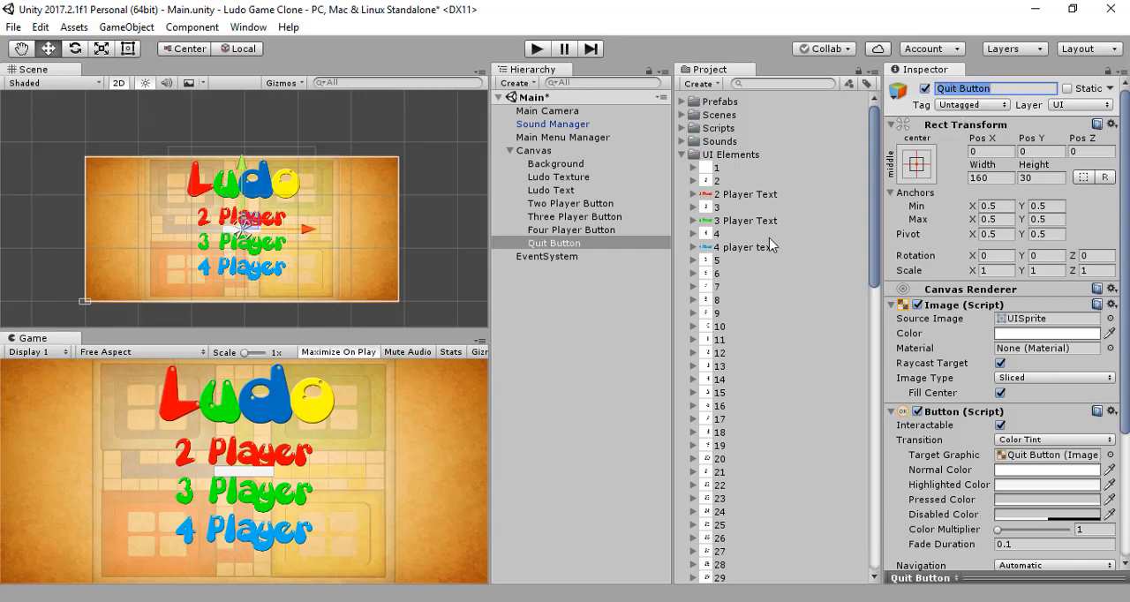
scroll(769, 245, down, 10)
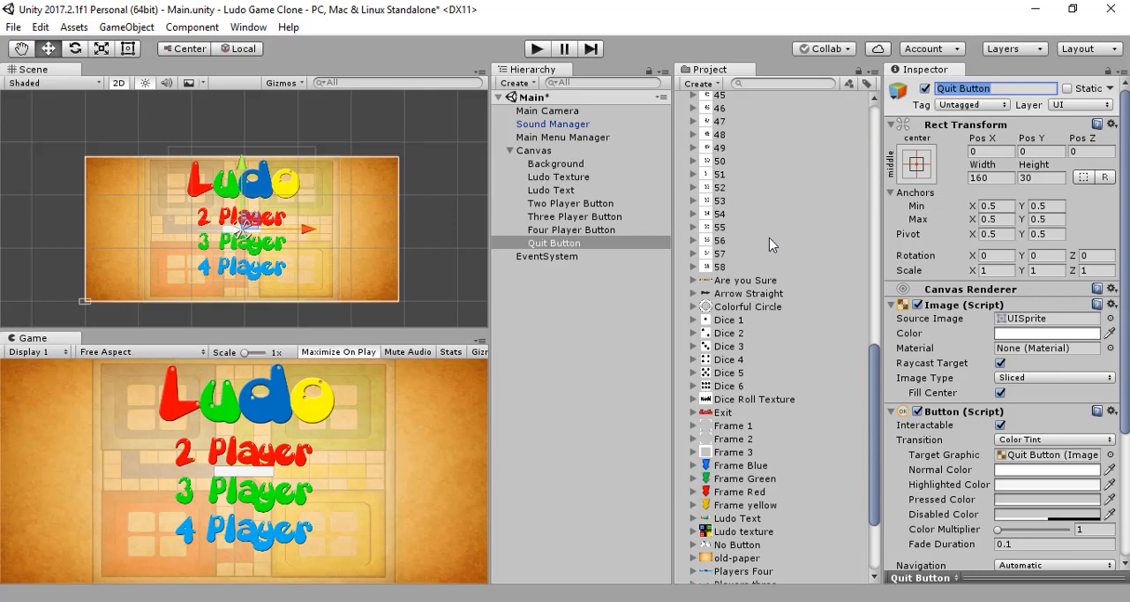
scroll(768, 238, down, 3)
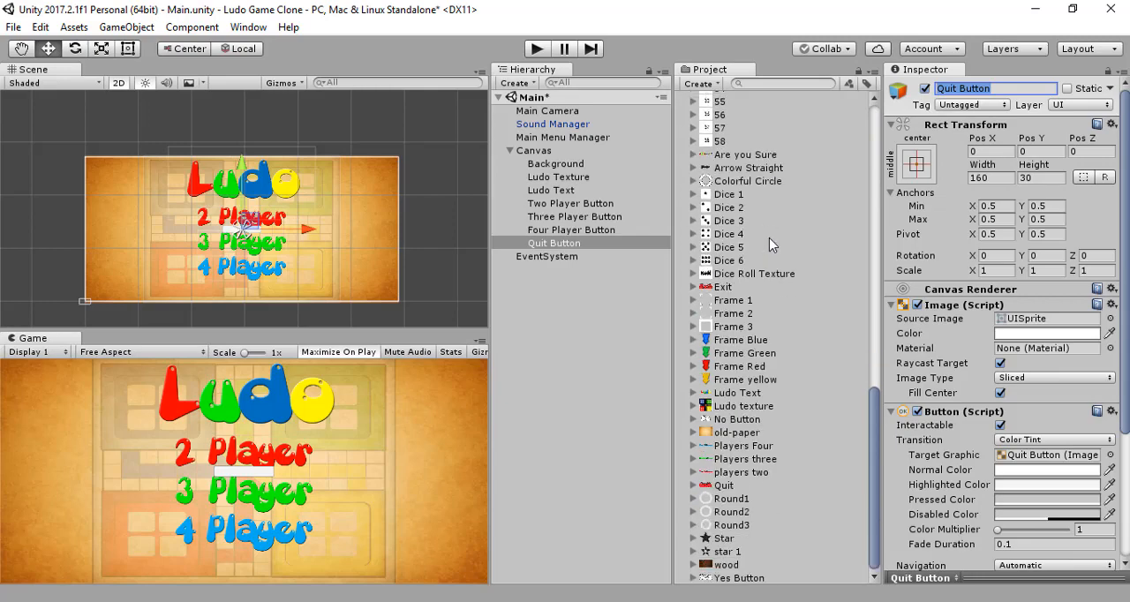
drag(731, 488, 1063, 331)
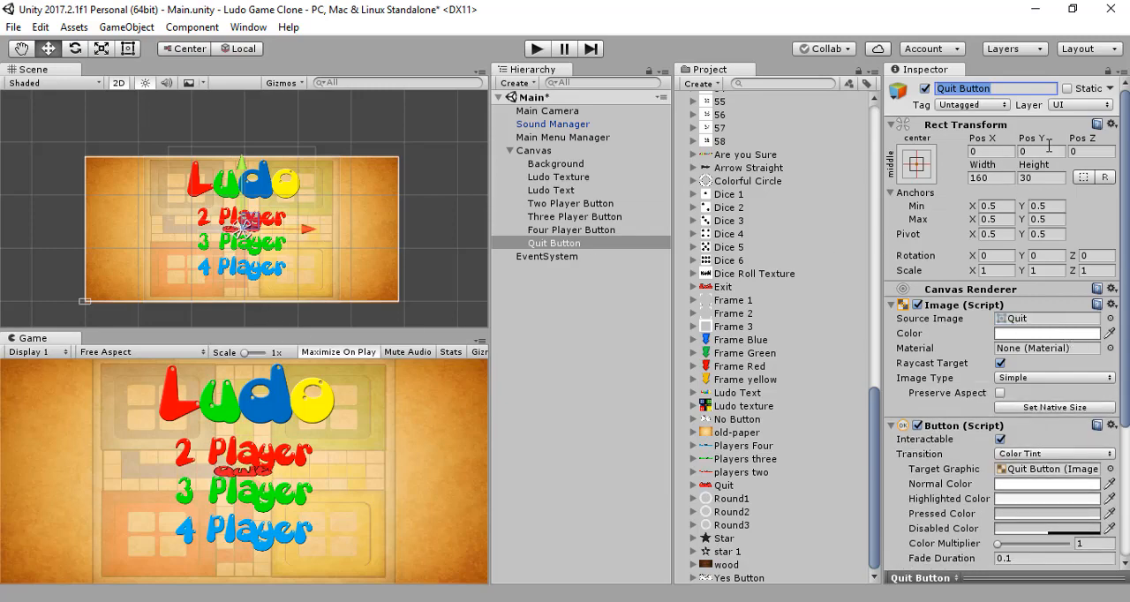
Step: Paste the copied Rect Transform values onto the Quit Button and move it horizontally to about Pos X 405
click(1111, 124)
click(1024, 257)
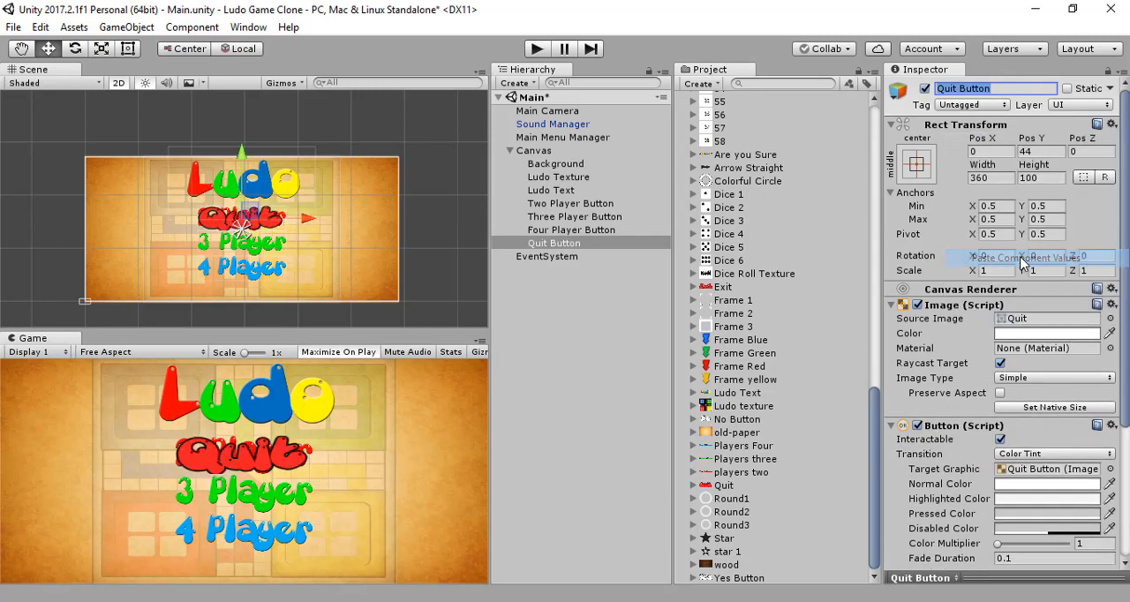
drag(316, 217, 408, 252)
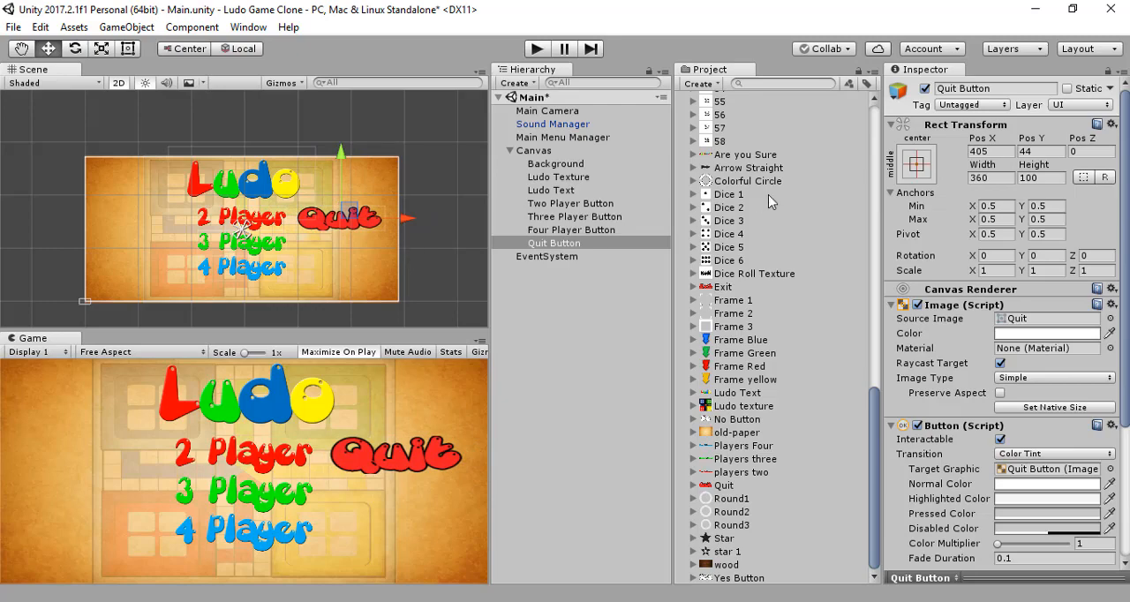
Step: Set the Quit Button's width to 200 and its height to 70
click(1001, 182)
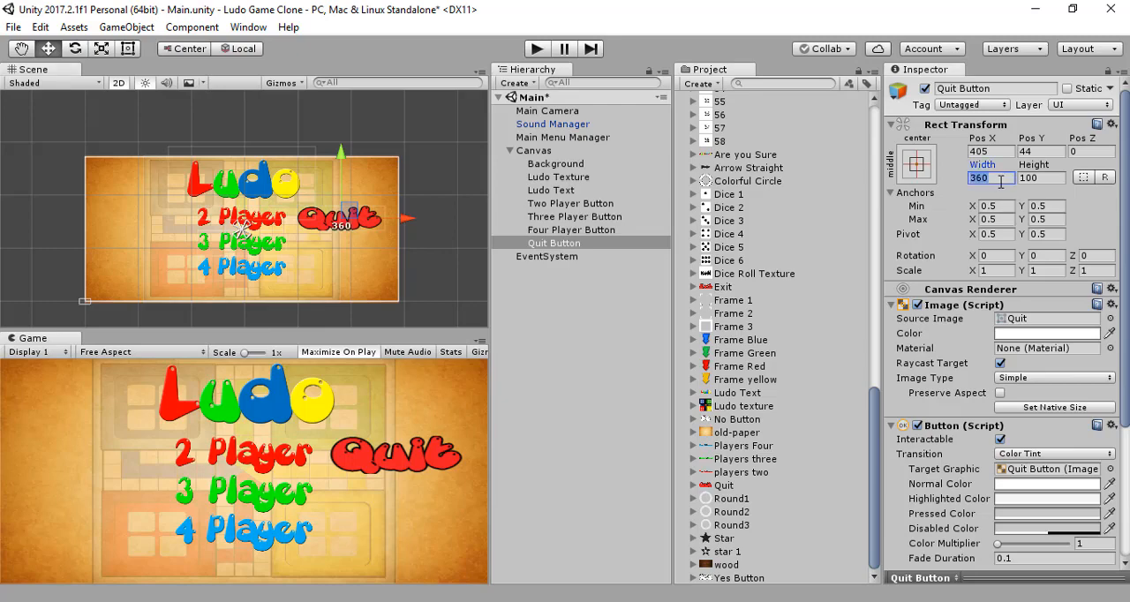
text(2000)
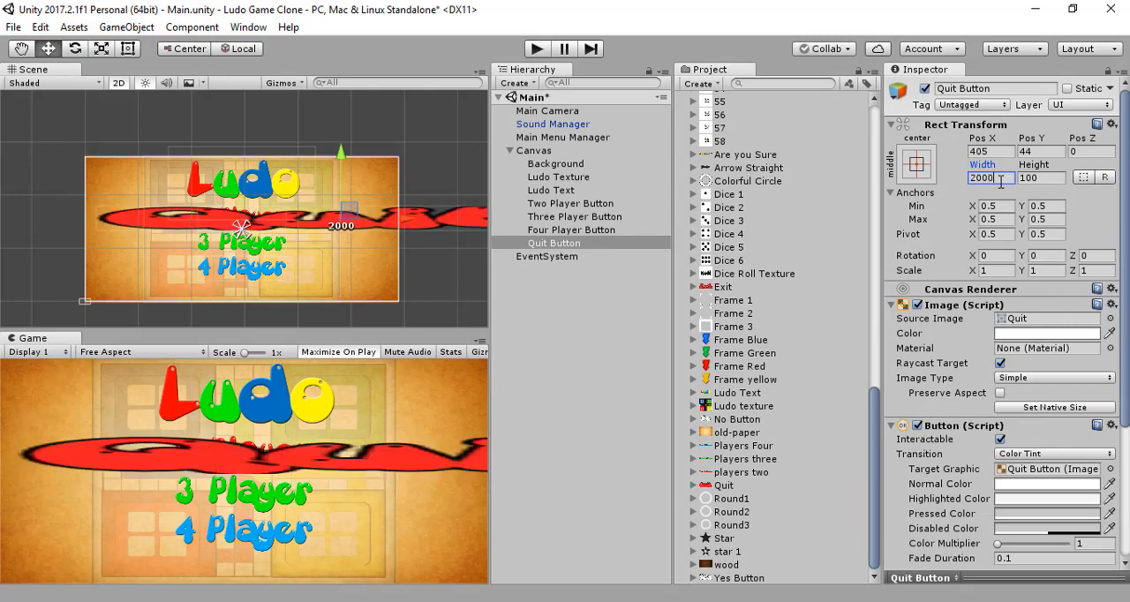
key(BackSpace)
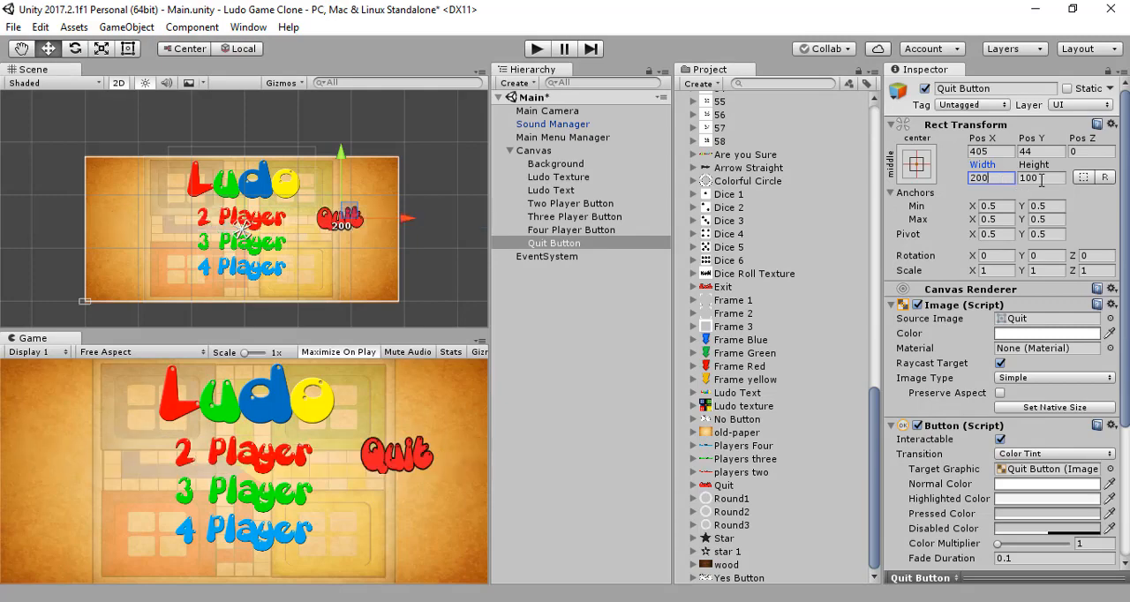
click(1041, 180)
text(70)
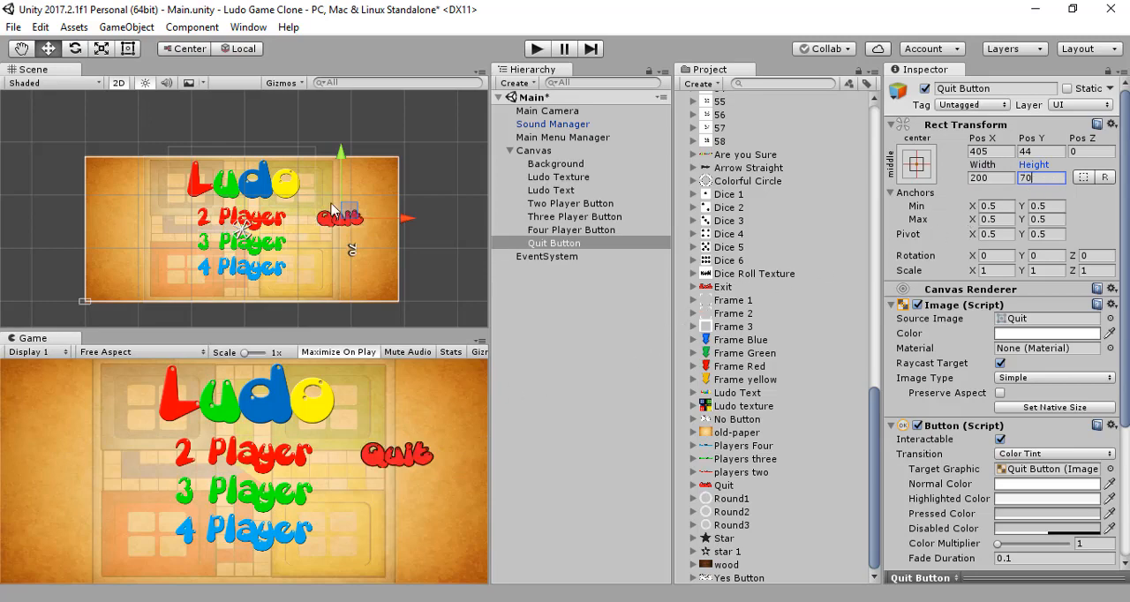
Step: Move the Quit Button to the menu's lower-right area, at about Pos X 385 and Pos Y -184
drag(406, 224, 401, 223)
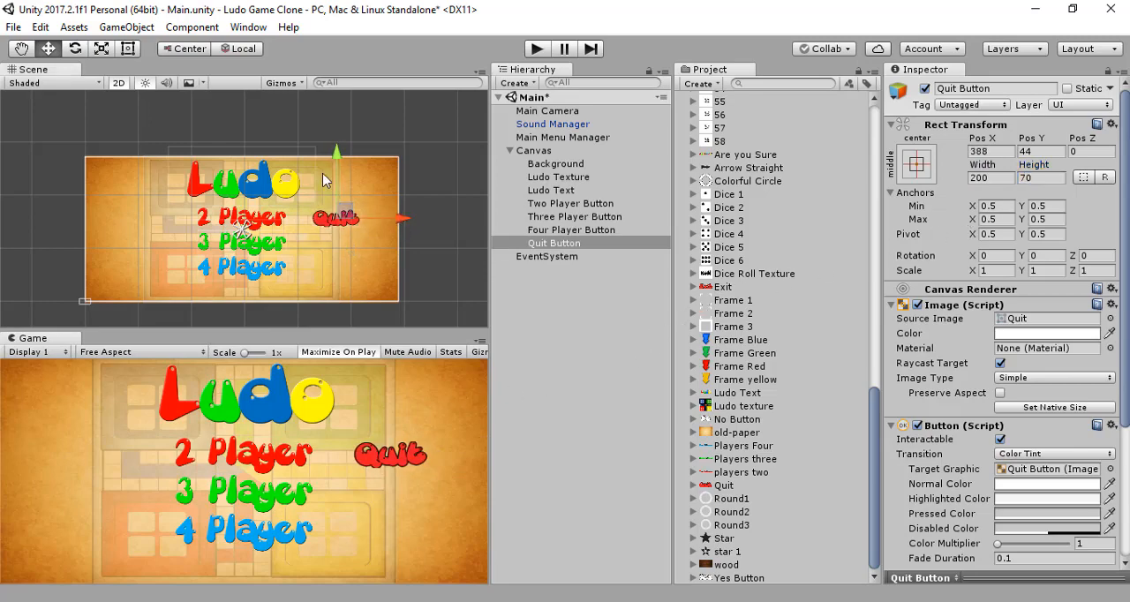
drag(342, 155, 331, 209)
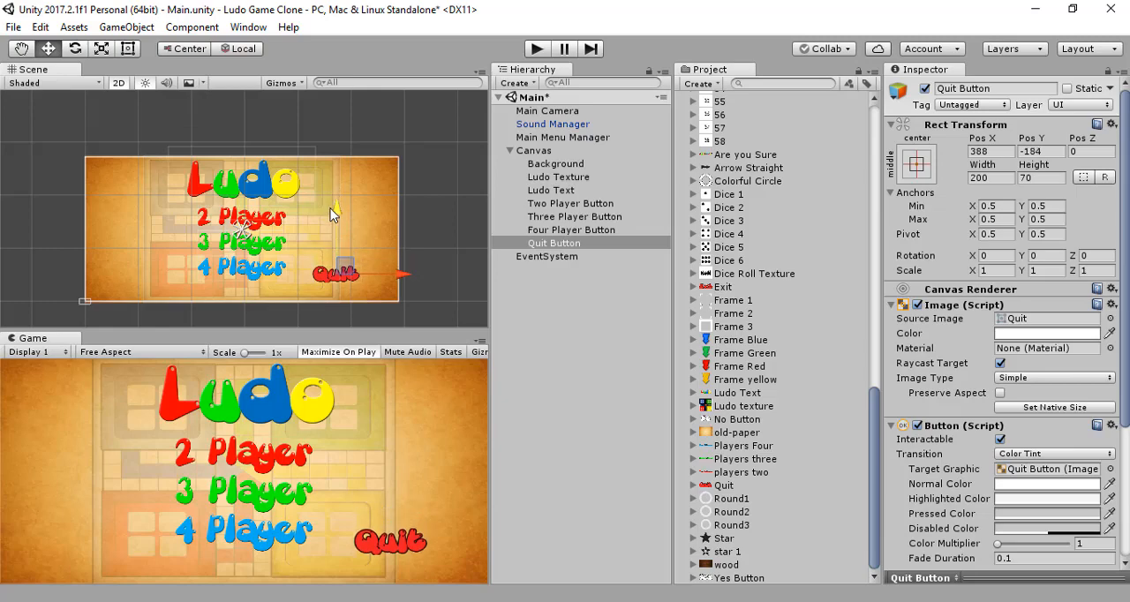
mouse_move(403, 274)
mouse_down()
mouse_move(375, 281)
mouse_move(412, 281)
mouse_move(402, 278)
mouse_up()
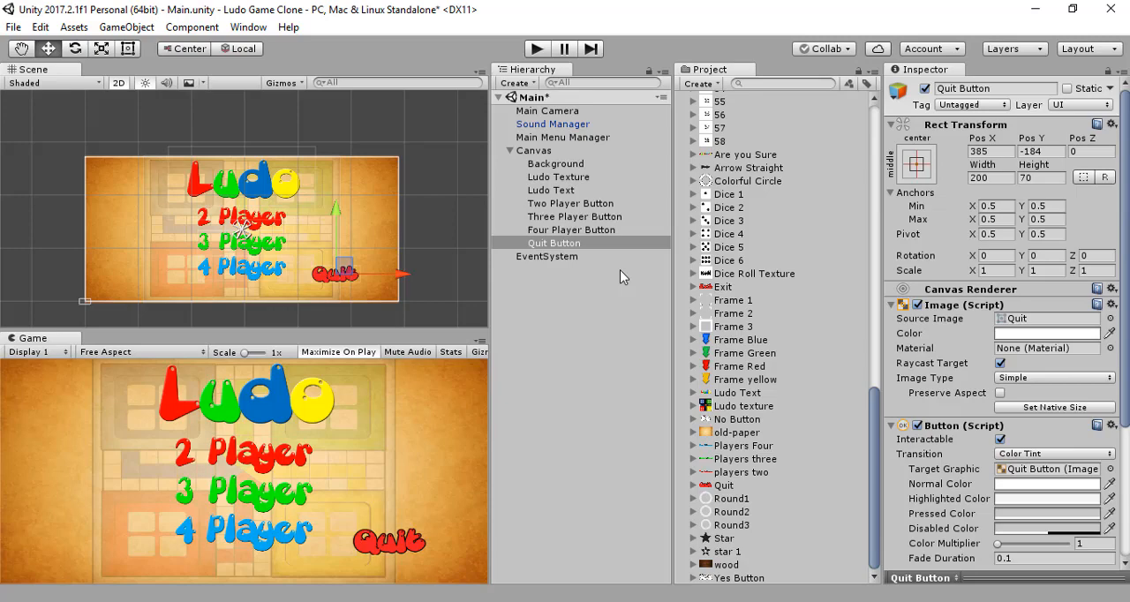
click(580, 291)
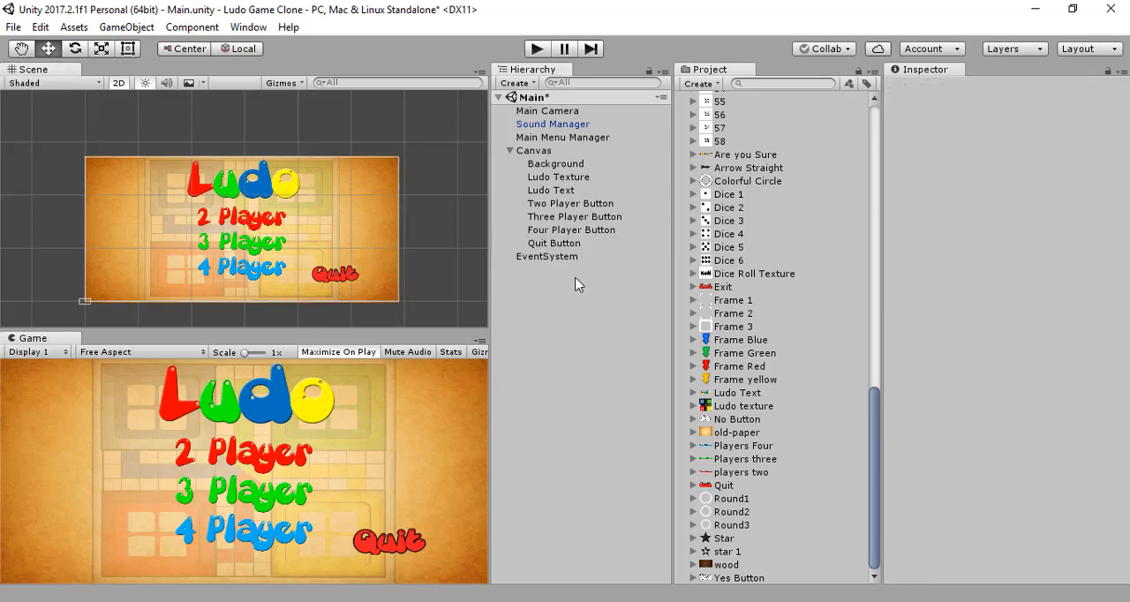
Step: Reselect the Quit Button and raise it slightly to about Pos Y -164
click(530, 150)
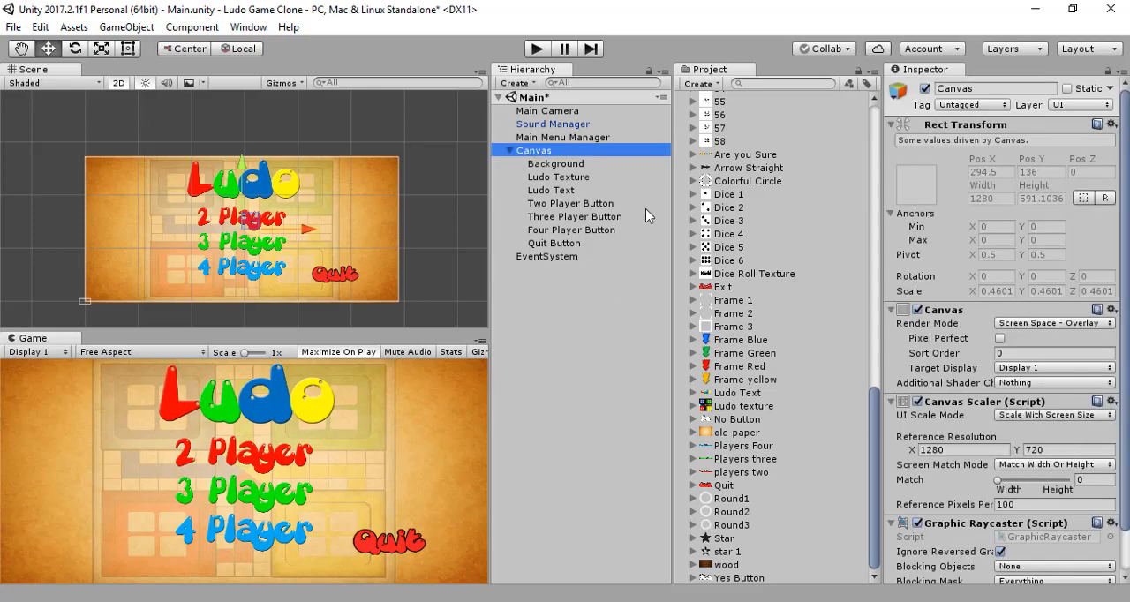
click(579, 299)
click(565, 244)
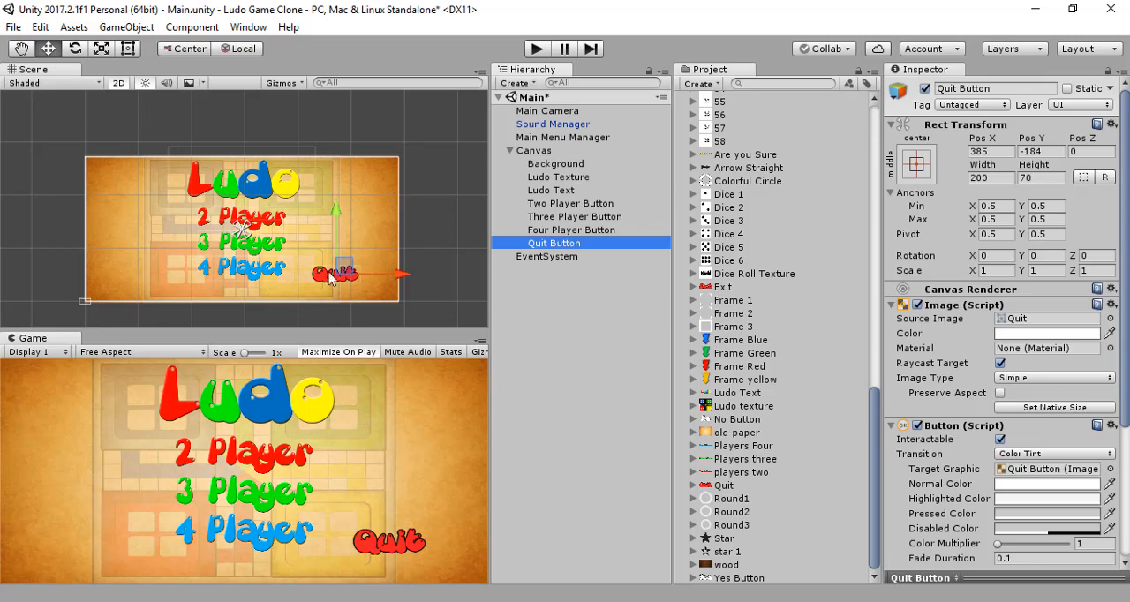
drag(340, 210, 342, 204)
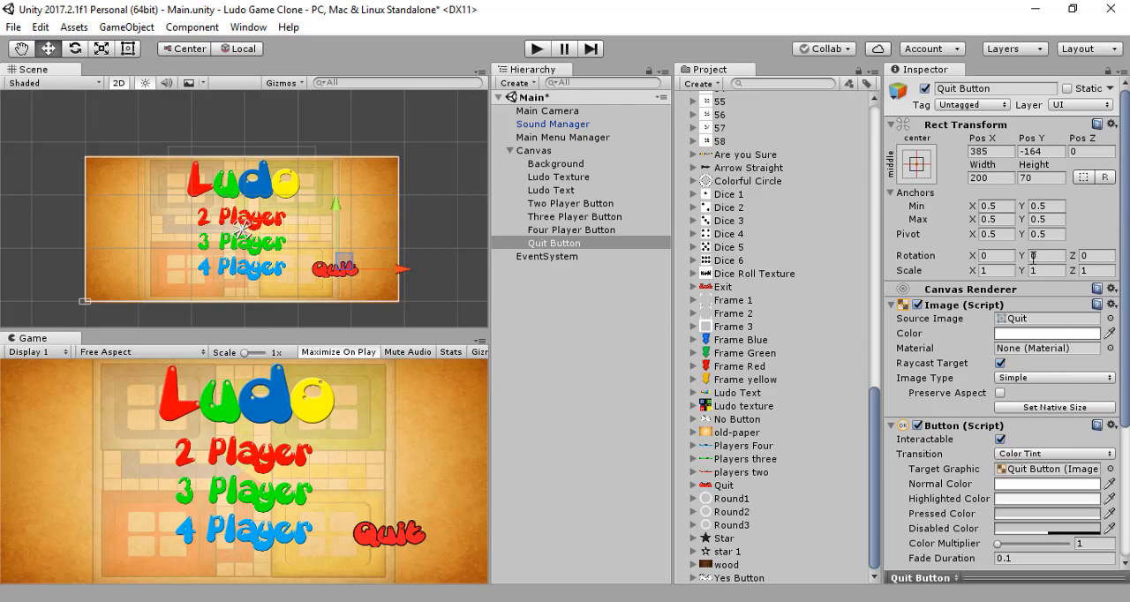
Step: Try rotating the Quit Button about its Y, X and Z axes, resetting each rotation value to 0
drag(1022, 256, 1102, 319)
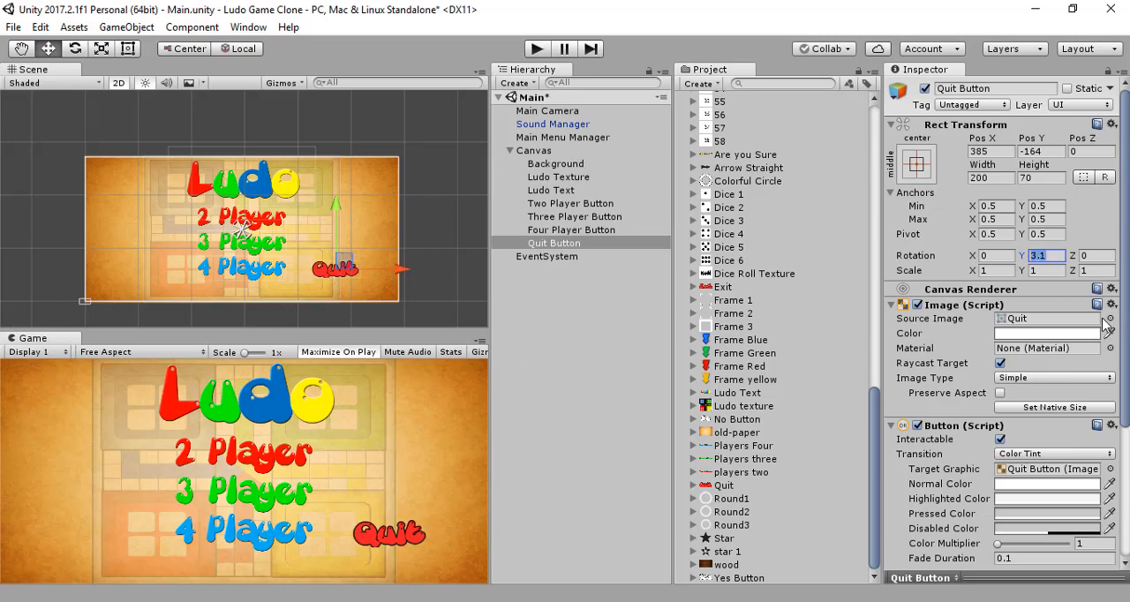
text(0)
drag(976, 258, 34, 309)
text(0)
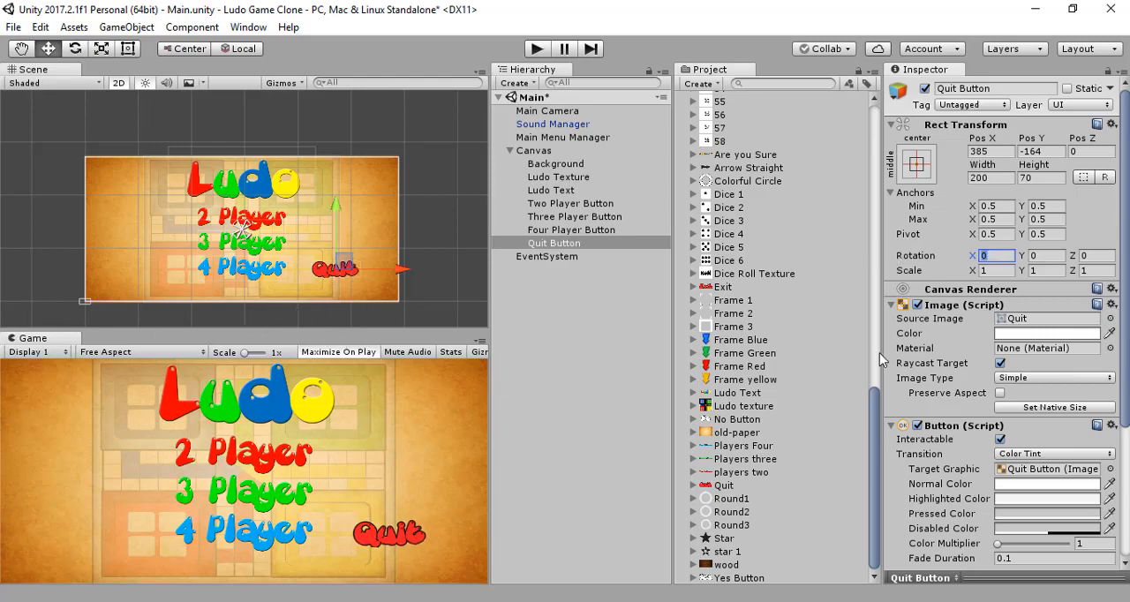
drag(1072, 256, 263, 492)
text(0)
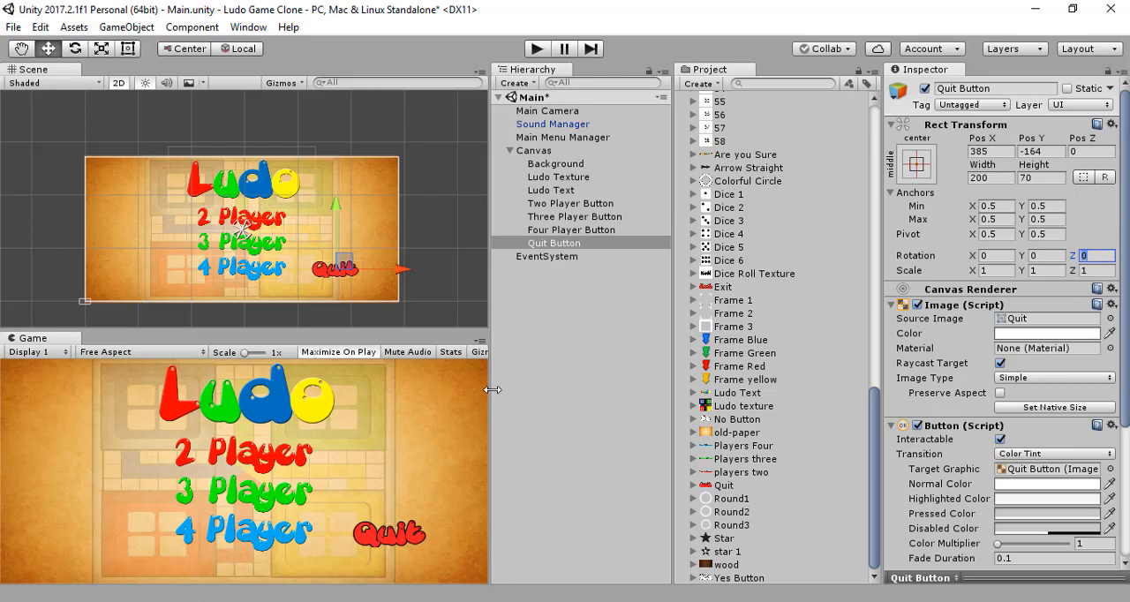
Step: Save the Main scene with nothing selected and collapse the UI Elements folder in the project assets
click(570, 363)
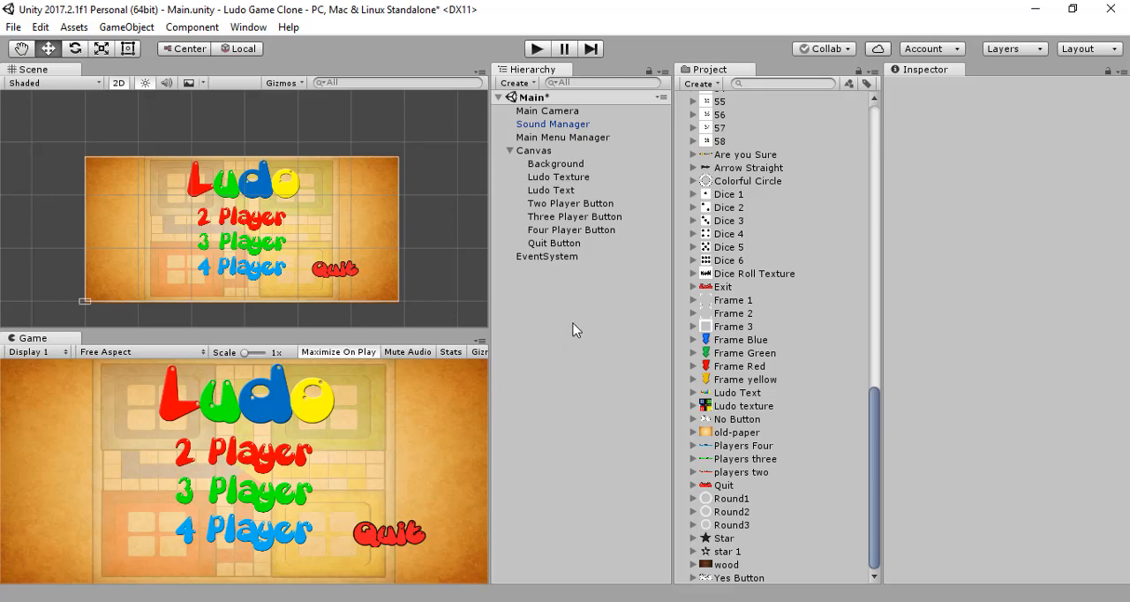
key(ctrl+s)
scroll(735, 314, up, 6)
scroll(735, 308, up, 10)
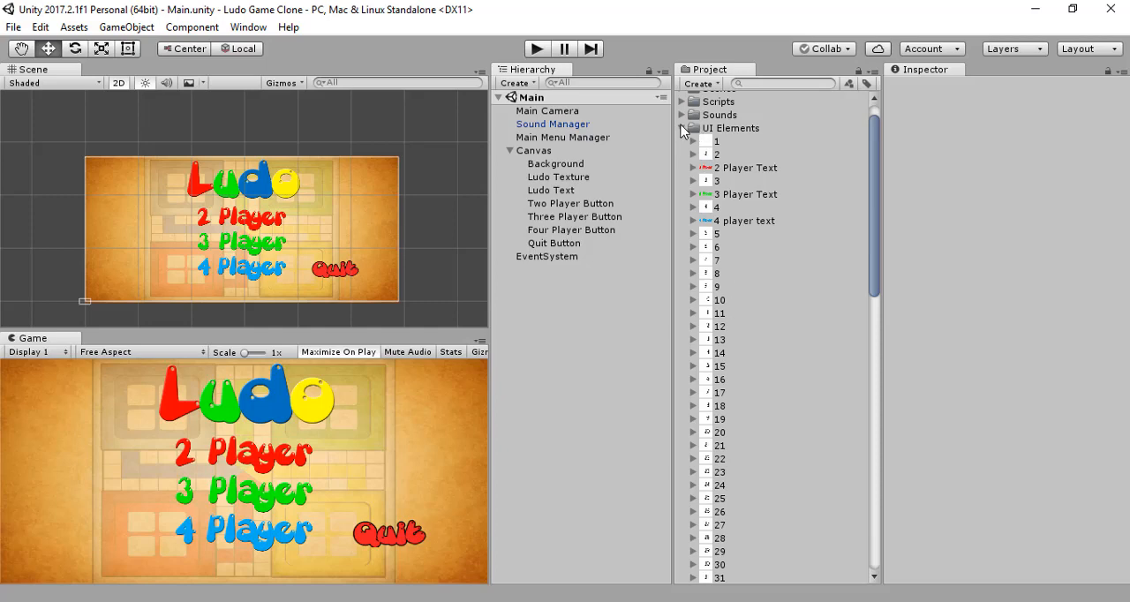
click(681, 128)
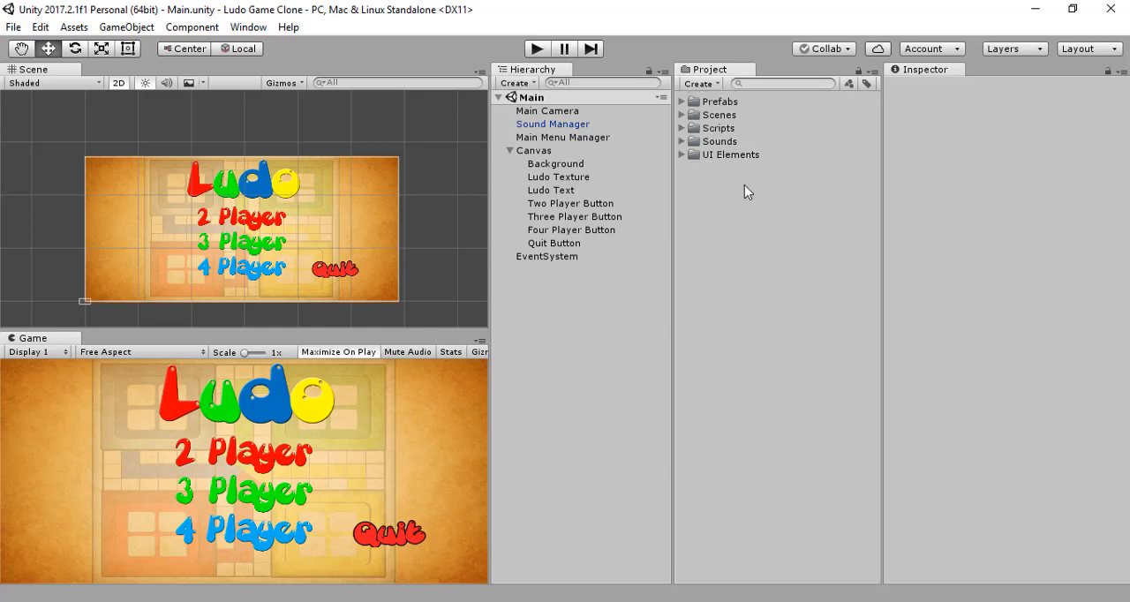